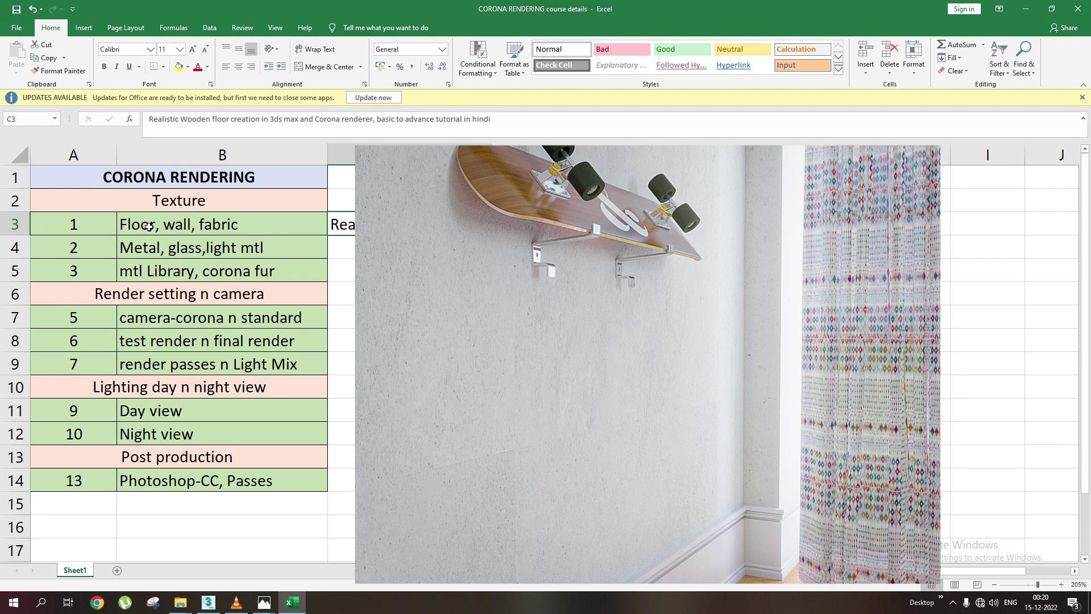
Add two collapsed CoronaMtl nodes to the wall view and hide the Corona VFB
scroll(180, 235, "left", 1)
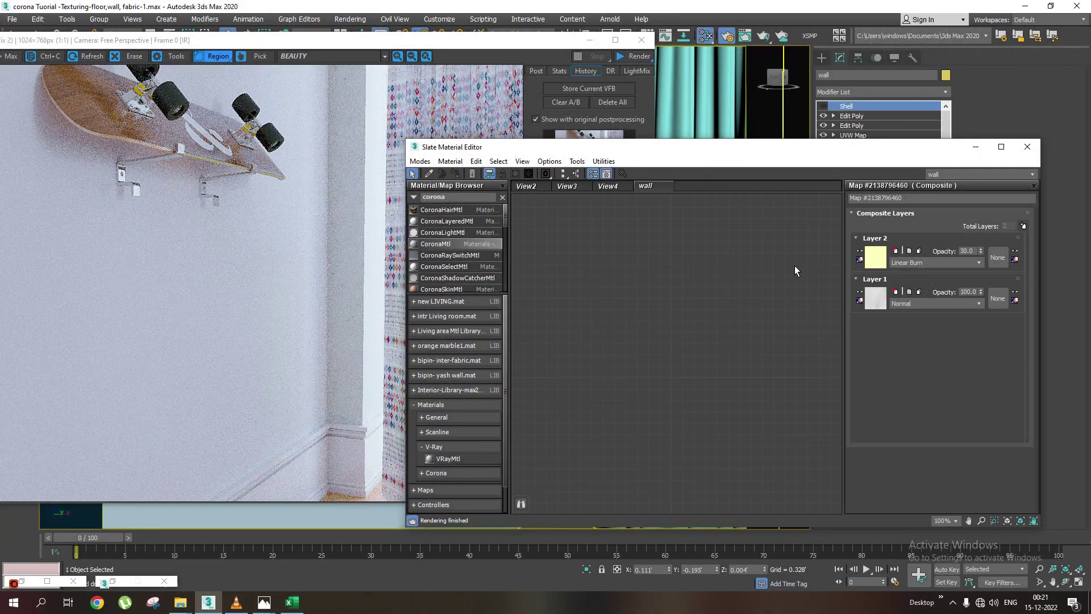
mouse_move(667, 154)
left_mouse_down()
mouse_move(625, 190)
mouse_move(738, 153)
left_mouse_up()
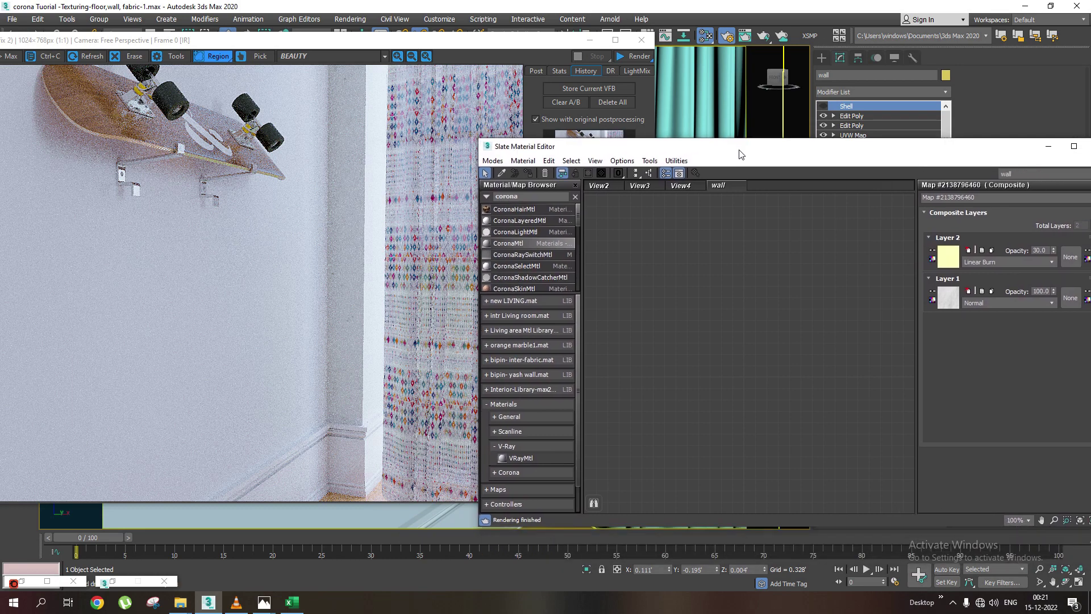
mouse_move(513, 244)
left_mouse_down()
mouse_move(732, 272)
mouse_move(831, 257)
left_mouse_up()
left_click(813, 263)
mouse_move(509, 243)
left_mouse_down()
mouse_move(719, 254)
mouse_move(728, 274)
left_mouse_up()
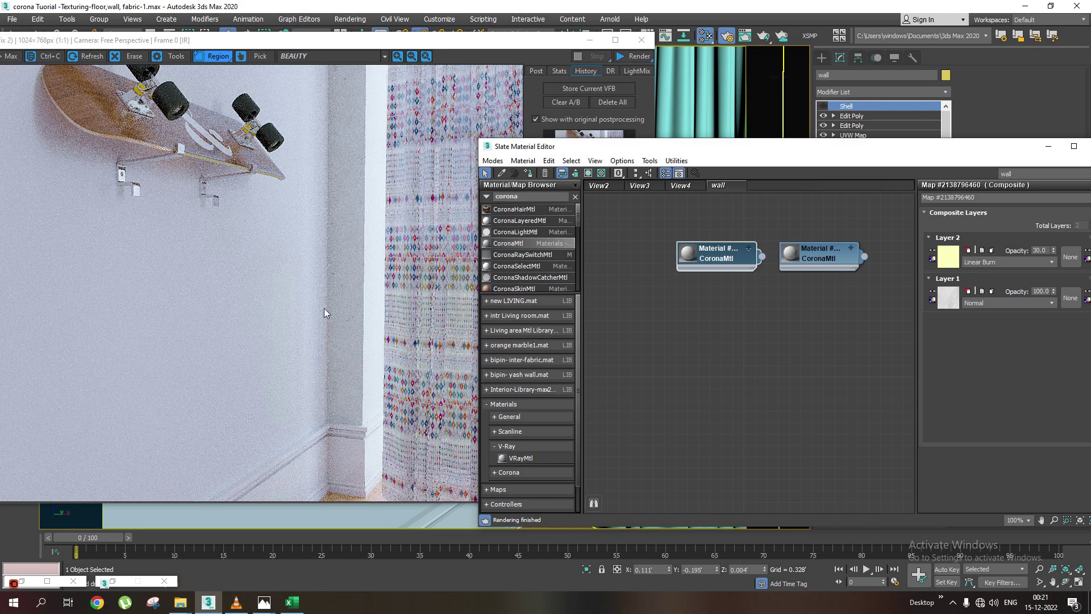
left_click(590, 42)
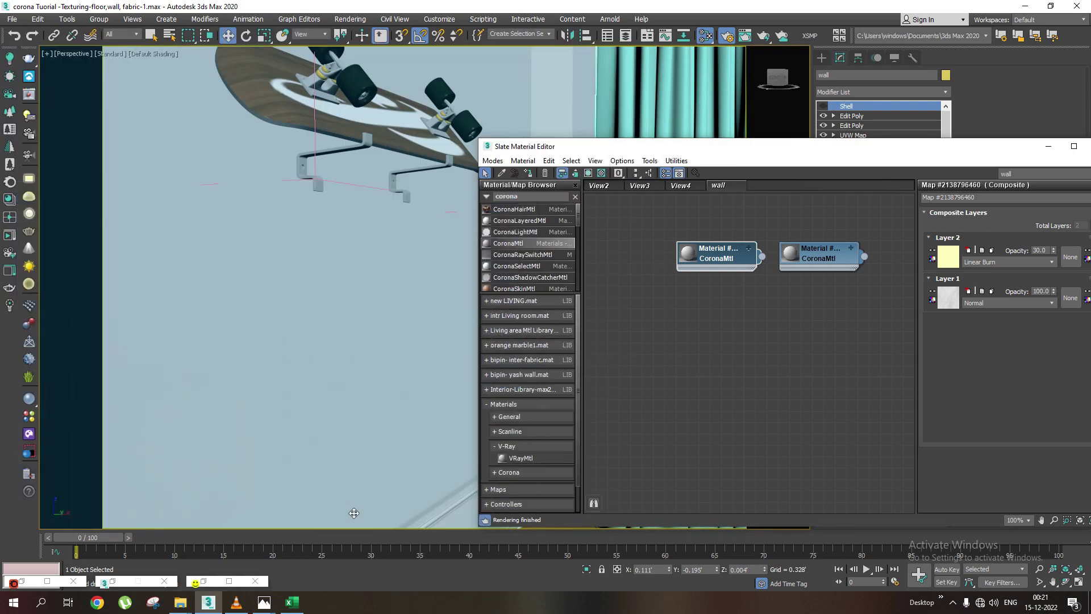
Select the object in the viewport and group it as Group007
left_click_drag(612, 150, 746, 161)
left_click(560, 471)
right_click(518, 341)
left_click(545, 377)
left_click(555, 318)
Place the second CoronaMtl below the first and rename it 'sk'
left_click_drag(913, 164, 750, 161)
left_click_drag(689, 263, 790, 344)
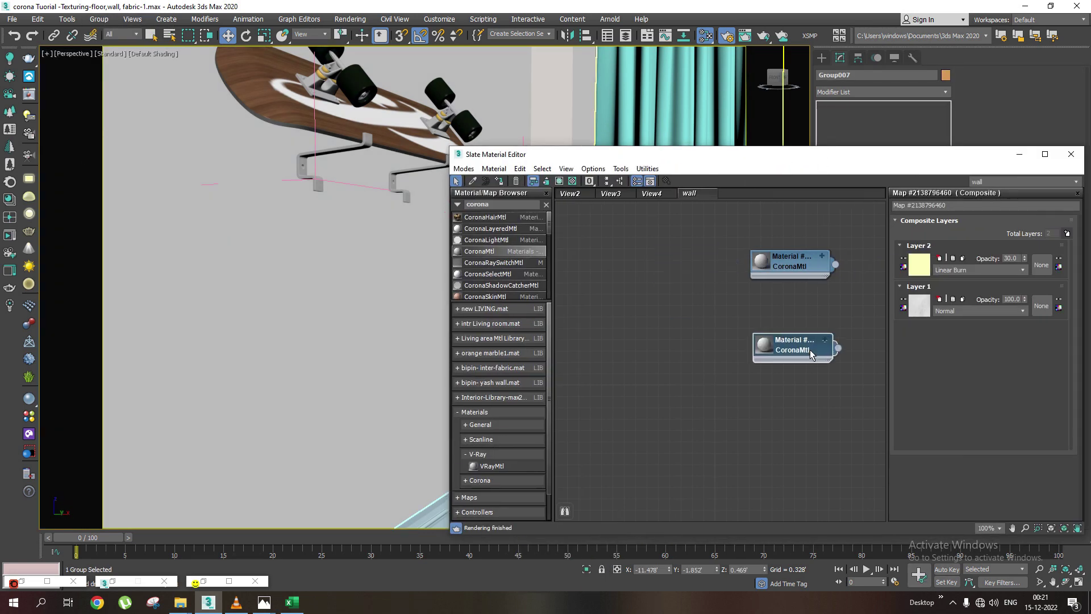
double_click(789, 343)
right_click(799, 344)
left_click(859, 331)
left_click(961, 206)
type("sk")
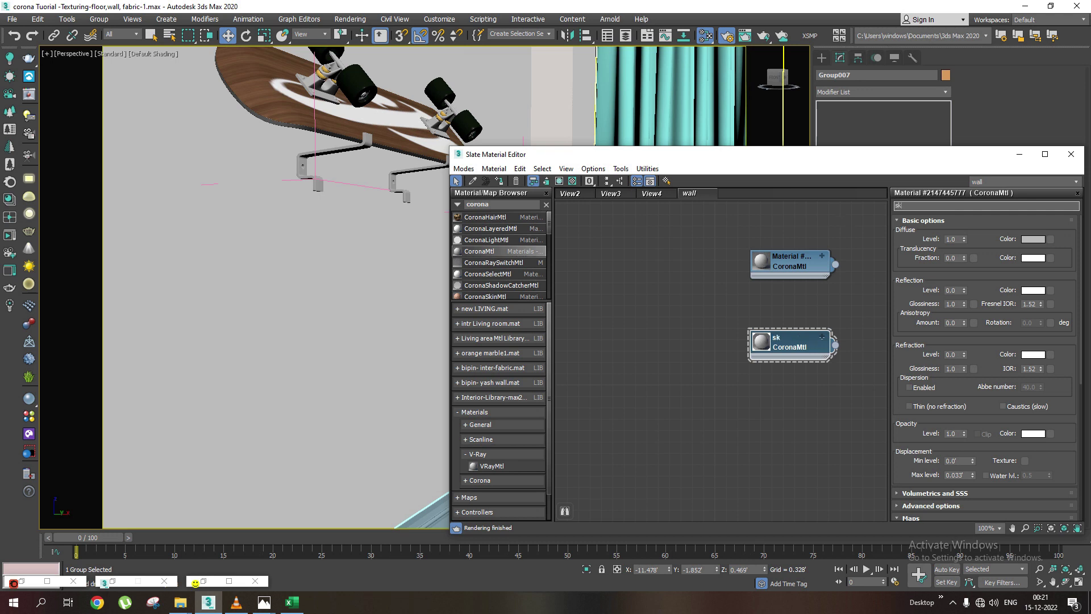
left_click_drag(722, 164, 825, 142)
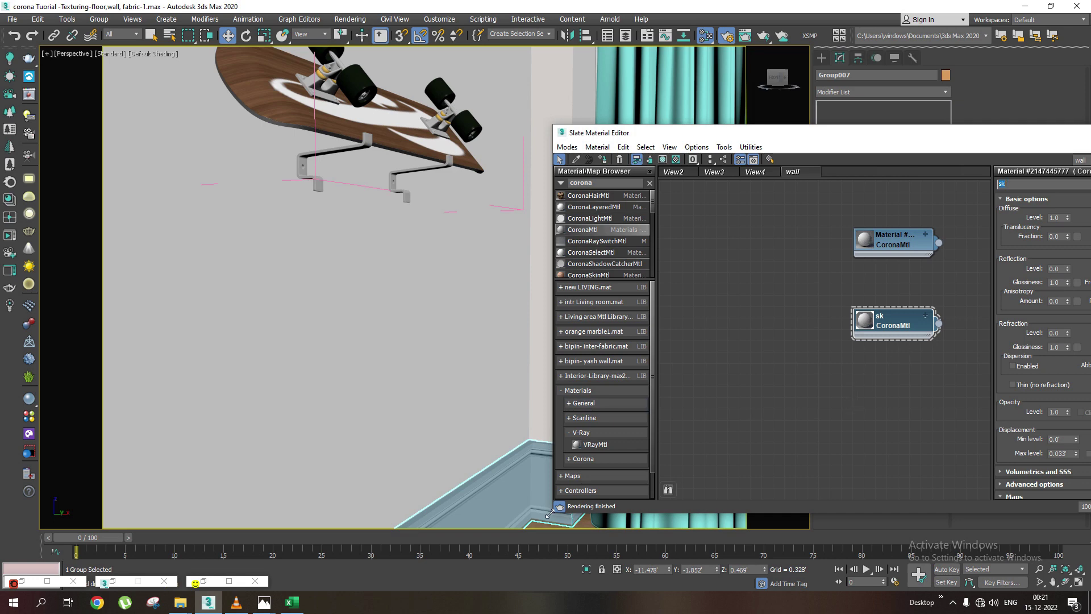
Restore the render window and assign the sk material to Group007
left_click(204, 581)
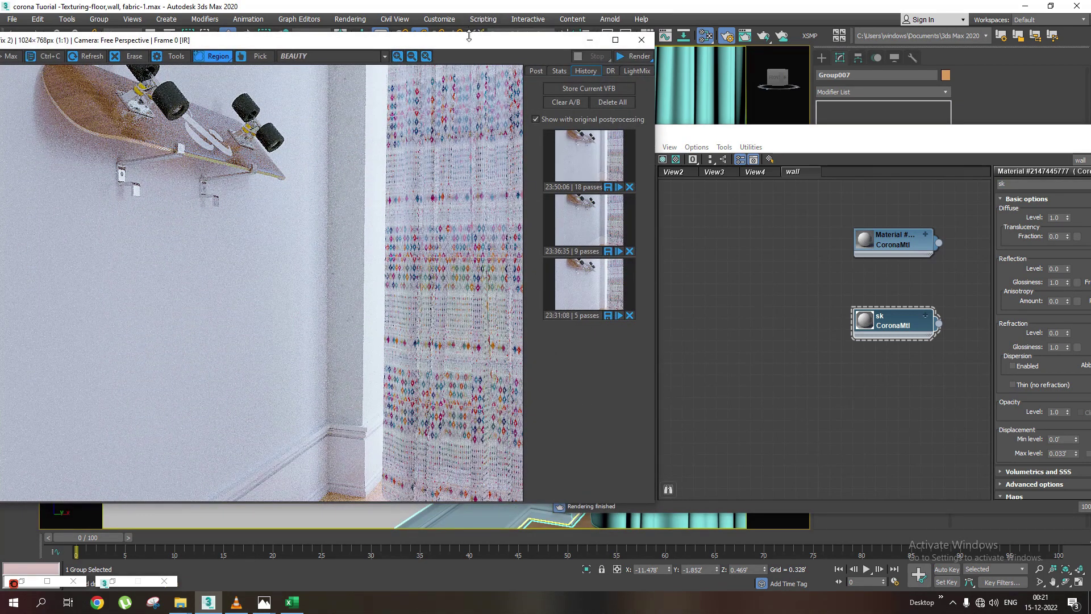
left_click_drag(469, 35, 485, 24)
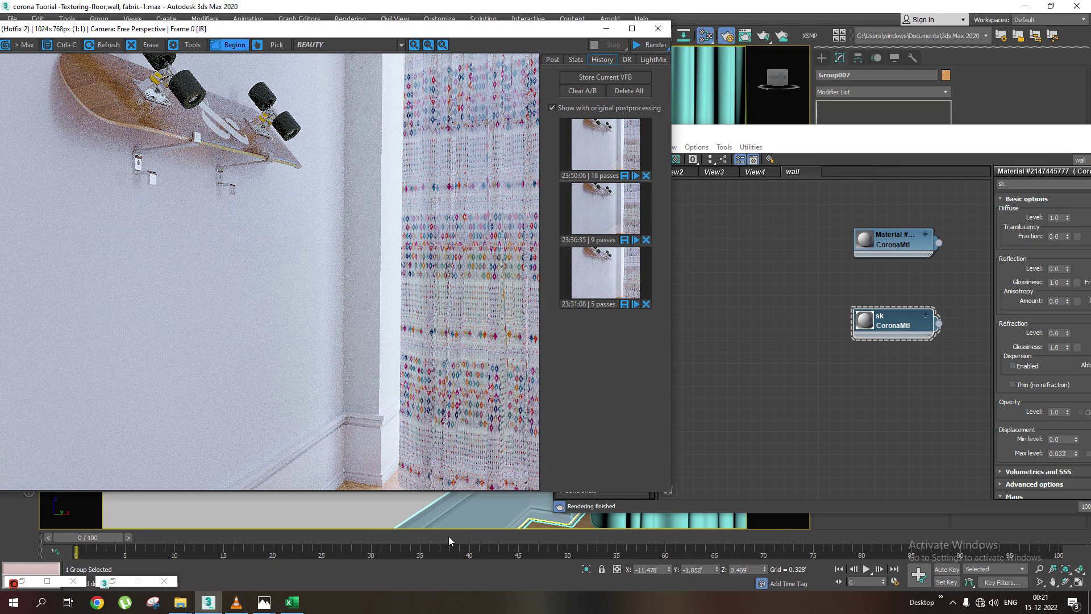
right_click(897, 327)
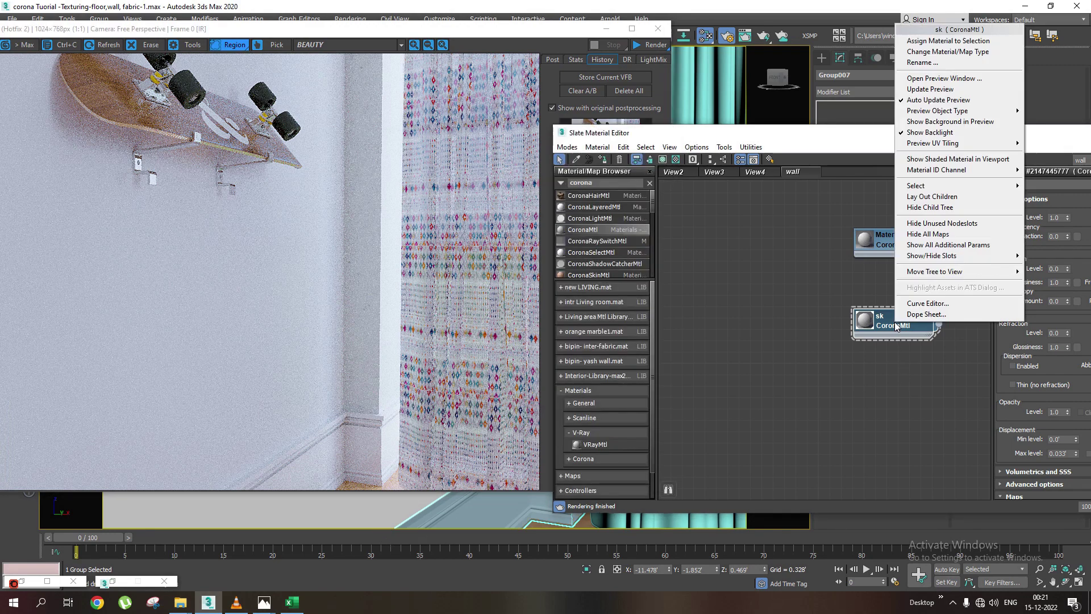
left_click(961, 42)
left_click(668, 47)
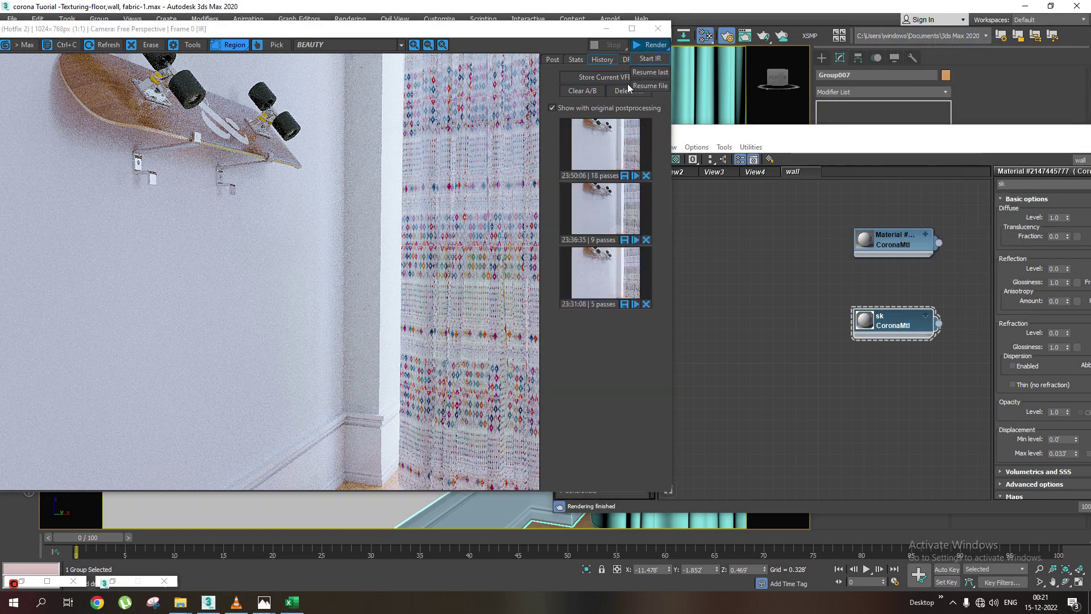
Draw a render region over the lower wall corner and skirting, then start interactive rendering
left_click(576, 251)
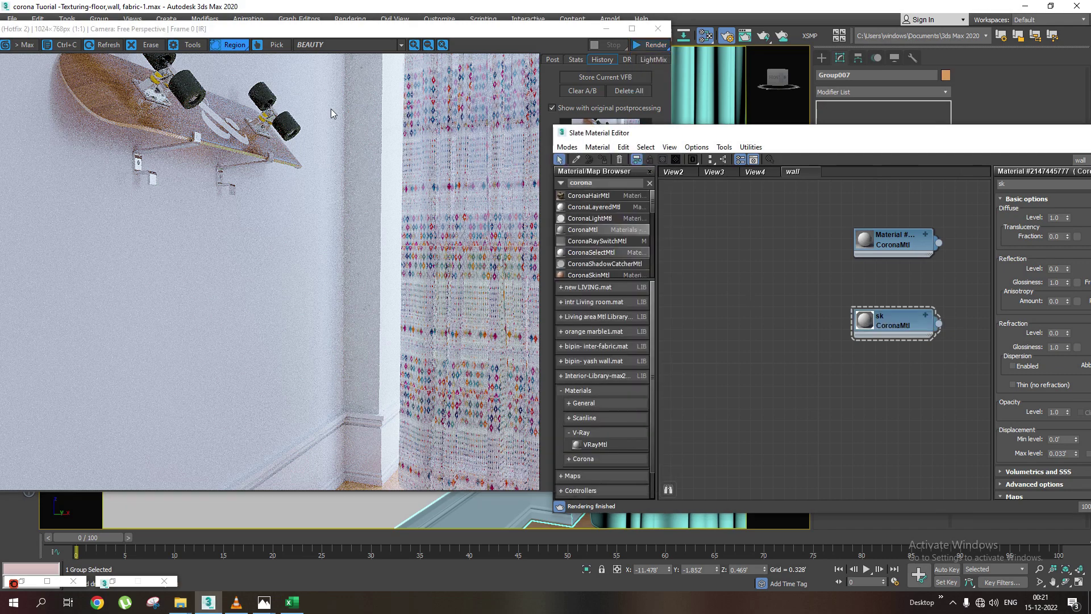
mouse_move(436, 380)
left_mouse_down()
mouse_move(278, 500)
mouse_move(236, 497)
left_mouse_up()
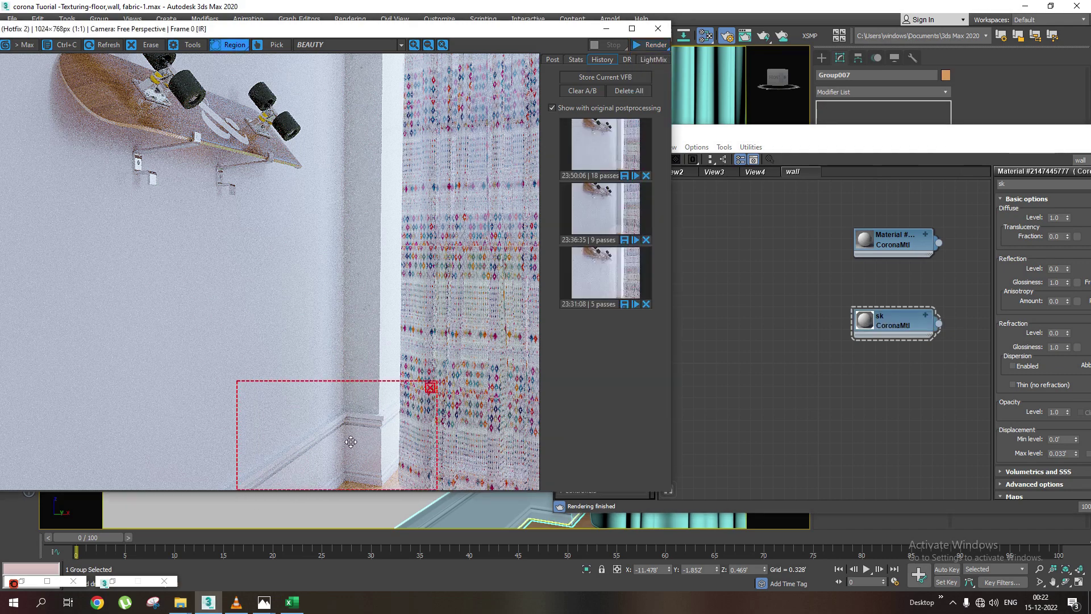
left_click(652, 45)
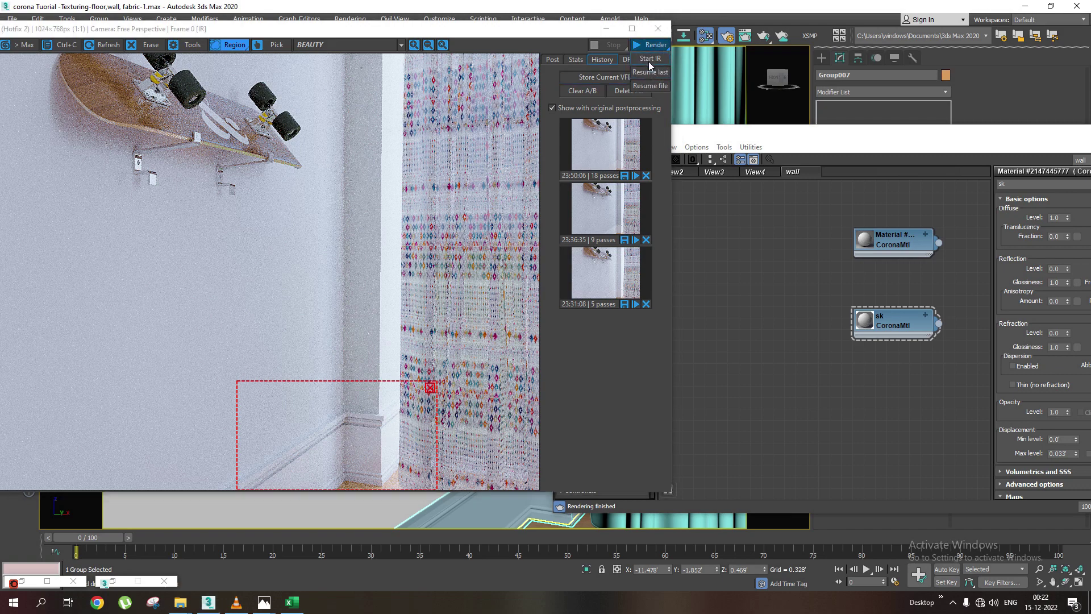
left_click(651, 60)
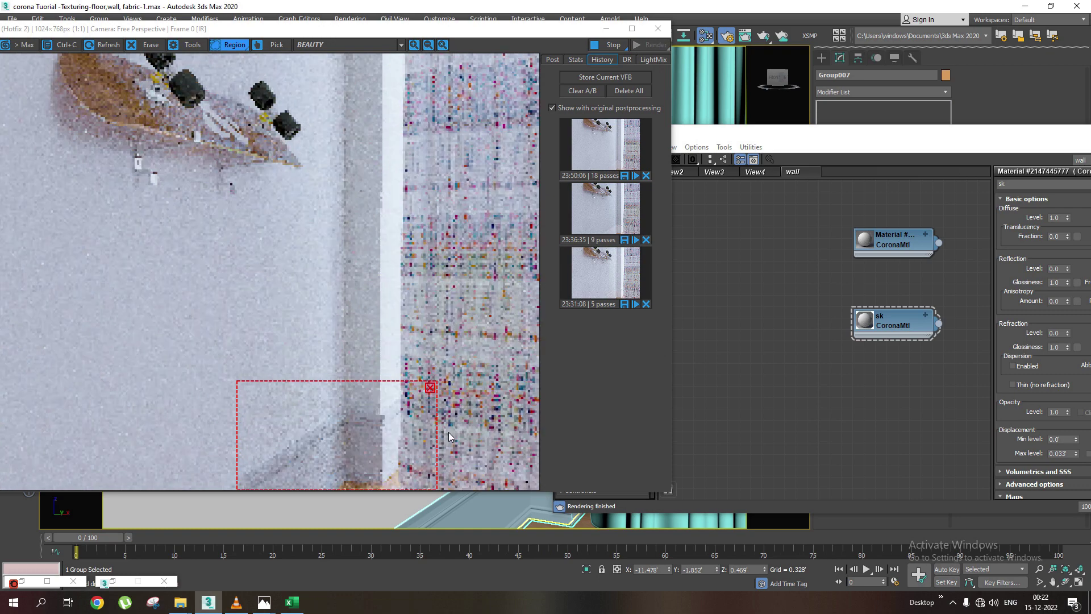
mouse_move(900, 141)
left_mouse_down()
mouse_move(839, 107)
mouse_move(821, 112)
left_mouse_up()
Set the sk material's diffuse colour to white
left_click(994, 194)
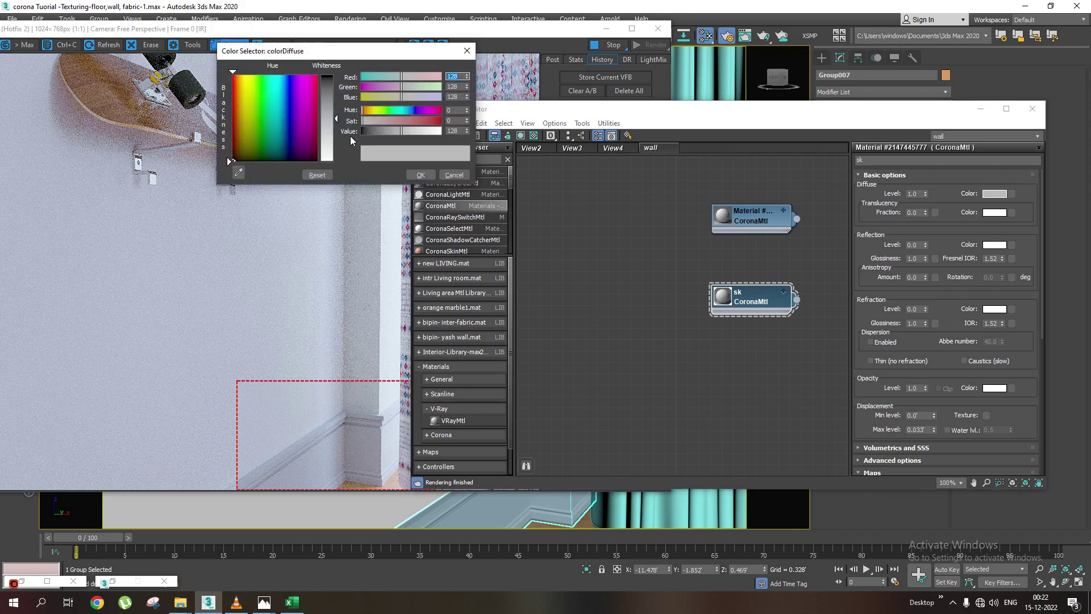
left_click_drag(401, 131, 441, 130)
left_click(420, 175)
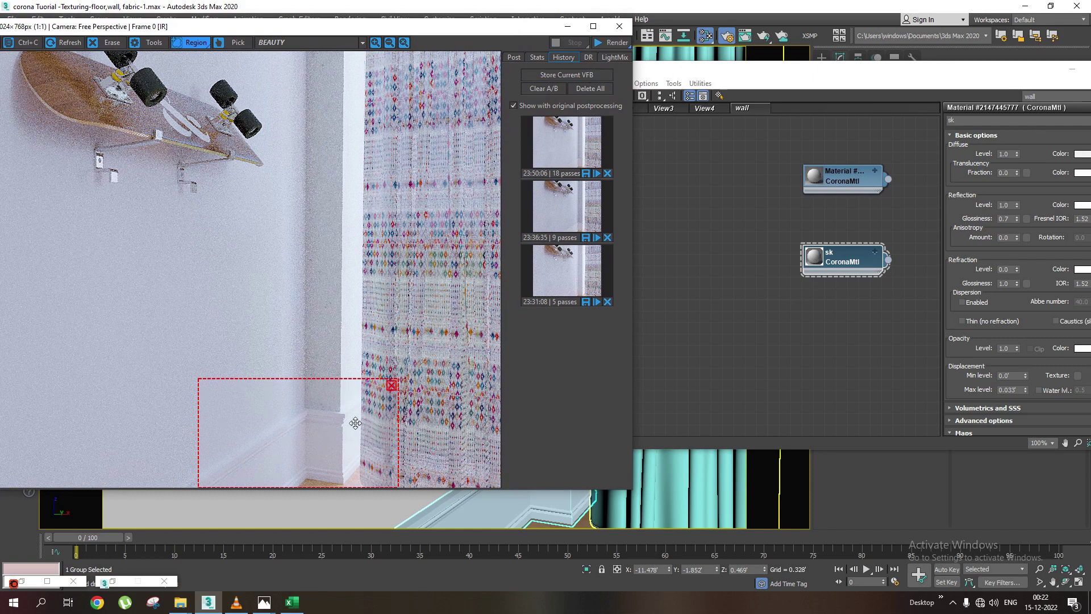
Zoom the VFB in on the re-rendered skirting and wall corner region
scroll(349, 434, "up", 1)
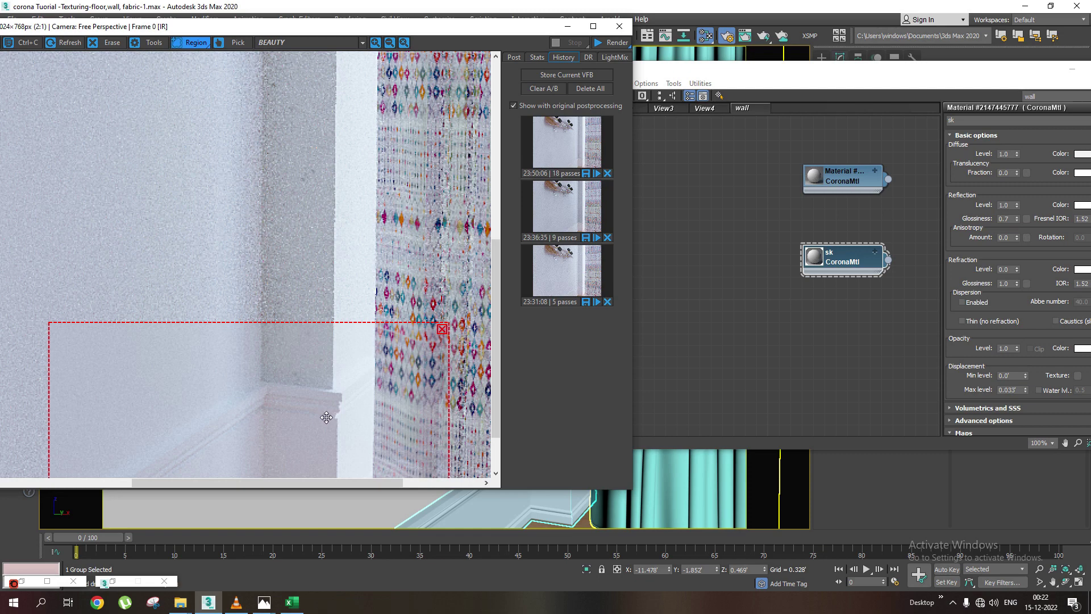
scroll(327, 417, "down", 1)
scroll(312, 426, "up", 1)
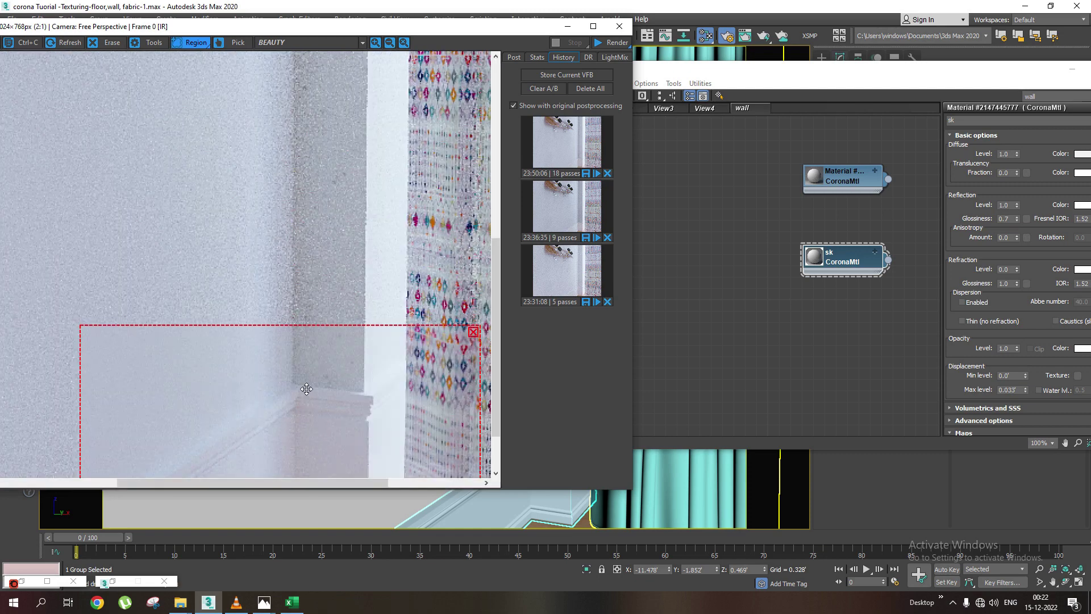
scroll(293, 120, "up", 1)
scroll(302, 137, "up", 3)
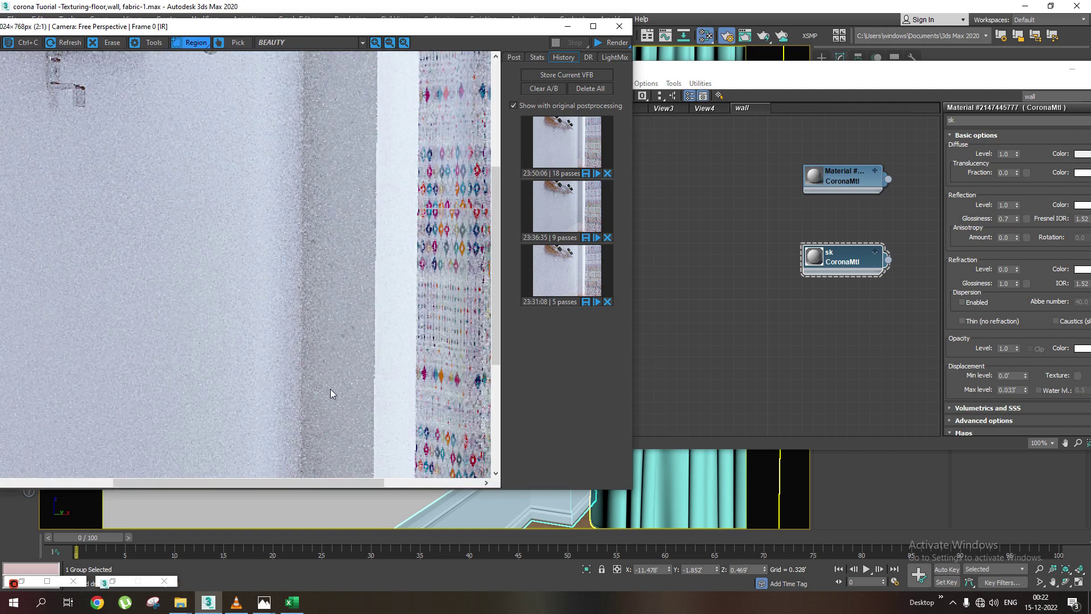
middle_click_drag(332, 390, 336, 274)
middle_click_drag(307, 427, 314, 331)
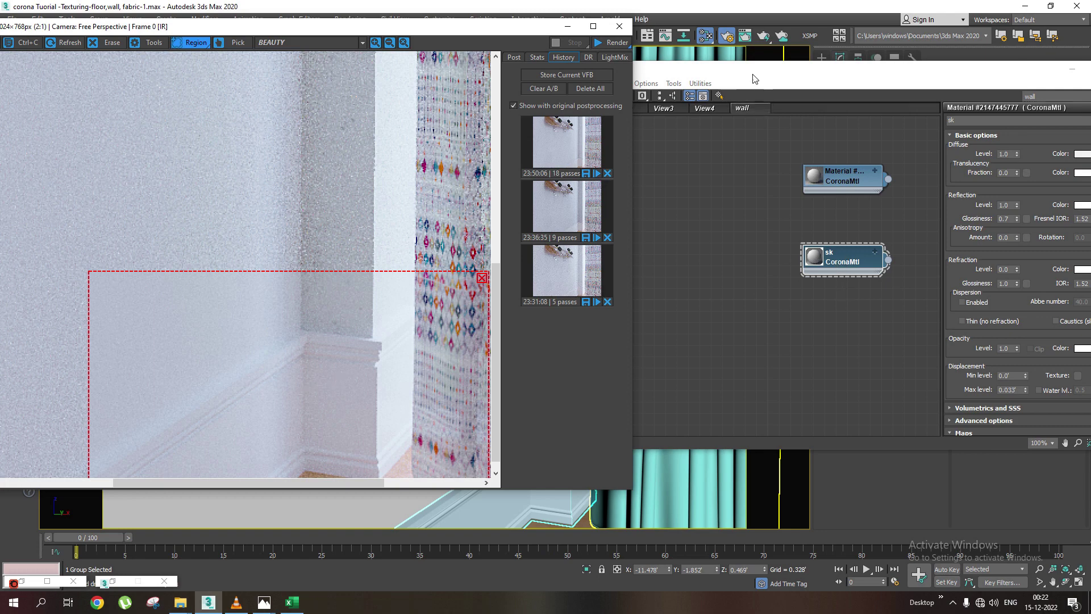
left_click_drag(756, 74, 743, 75)
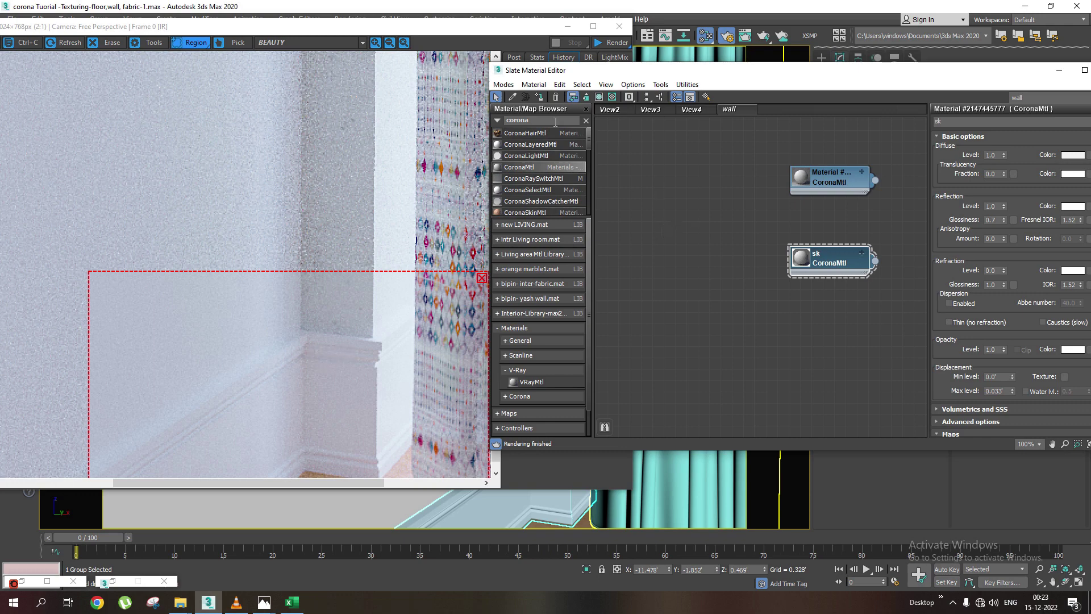
Find CoronaAO in the Material/Map Browser and add it as a map node
left_click_drag(573, 71, 576, 78)
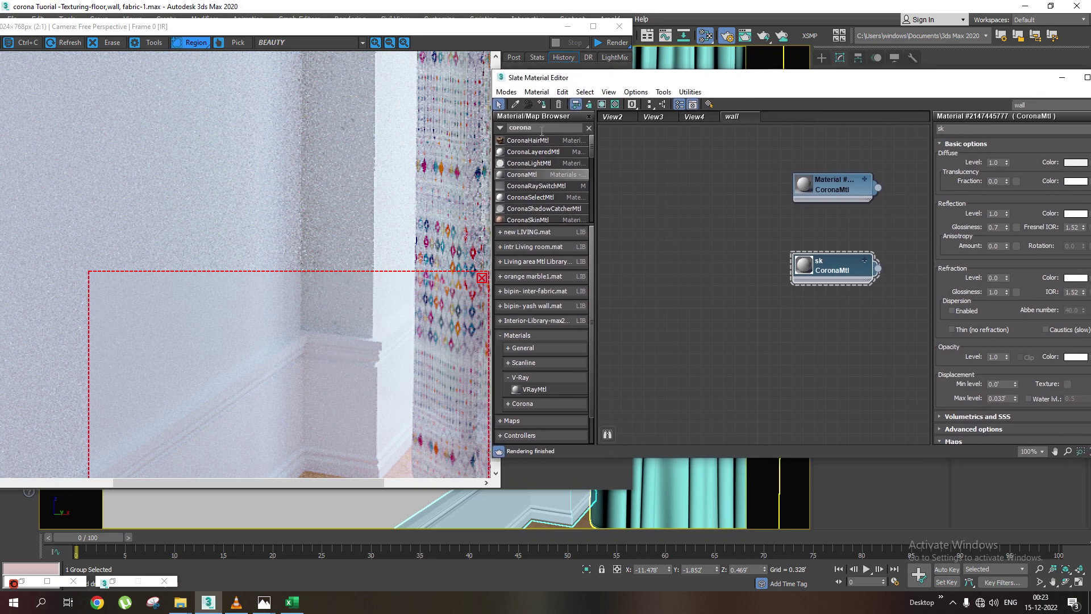
left_click(548, 128)
left_click_drag(592, 148, 591, 170)
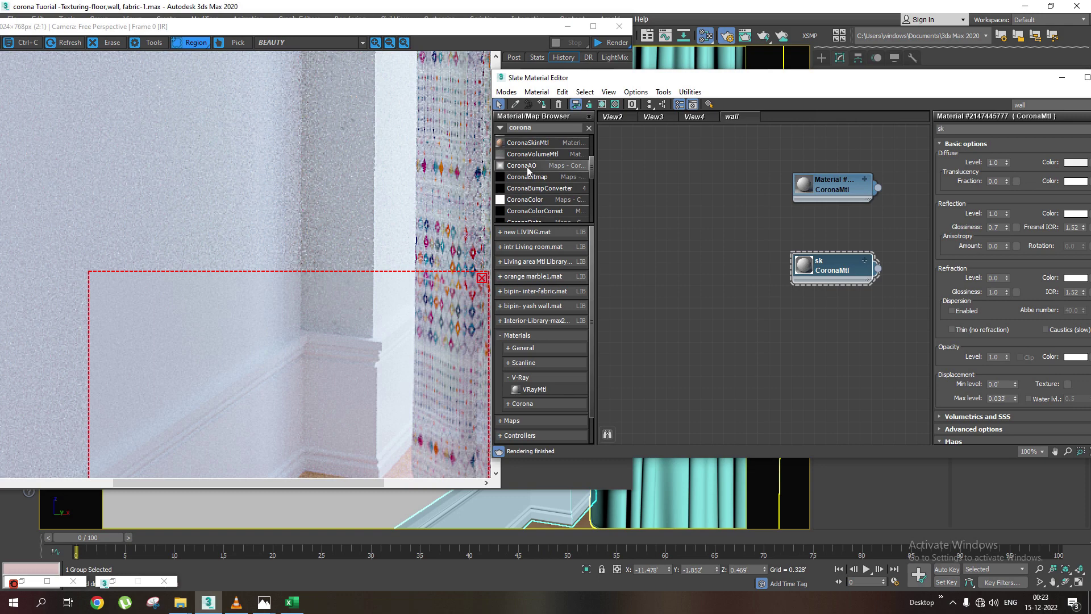
mouse_move(535, 170)
left_mouse_down()
mouse_move(763, 276)
mouse_move(702, 259)
left_mouse_up()
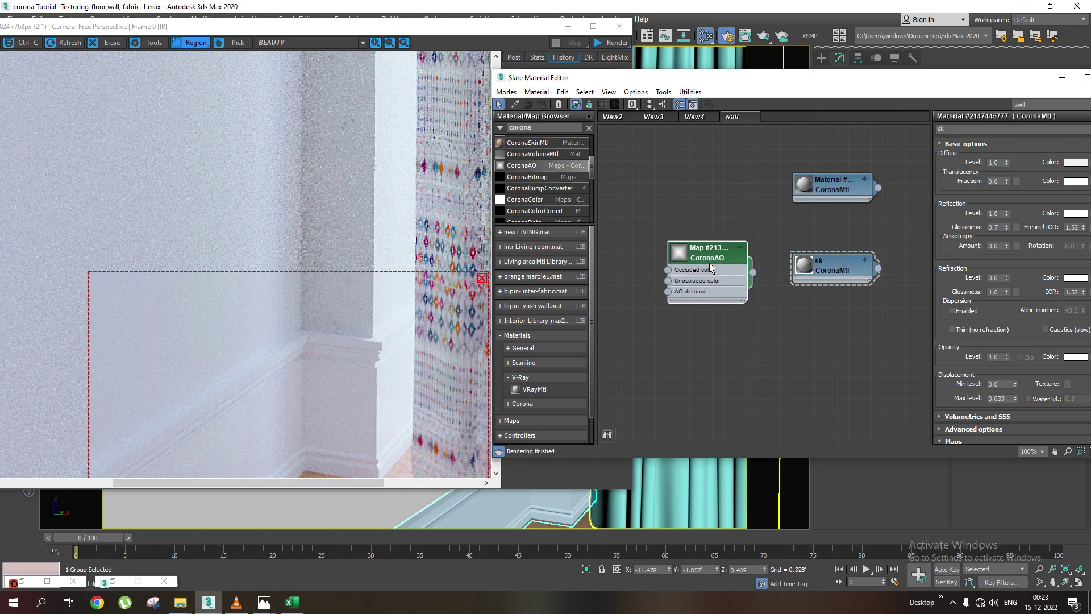
double_click(709, 260)
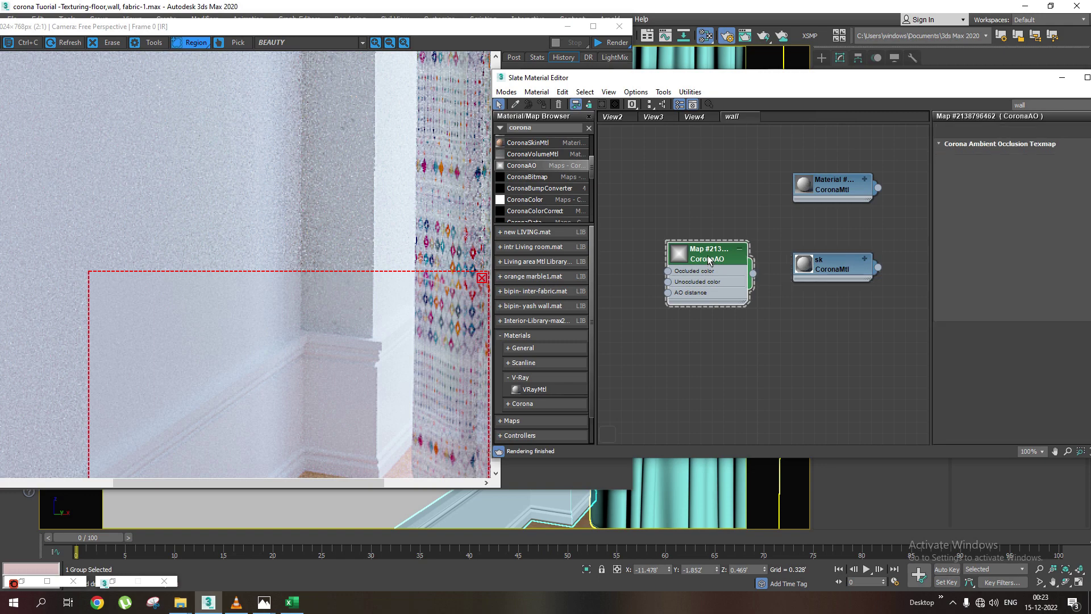
Wire the CoronaAO output into the sk material's Diffuse color slot
left_click_drag(857, 79, 703, 102)
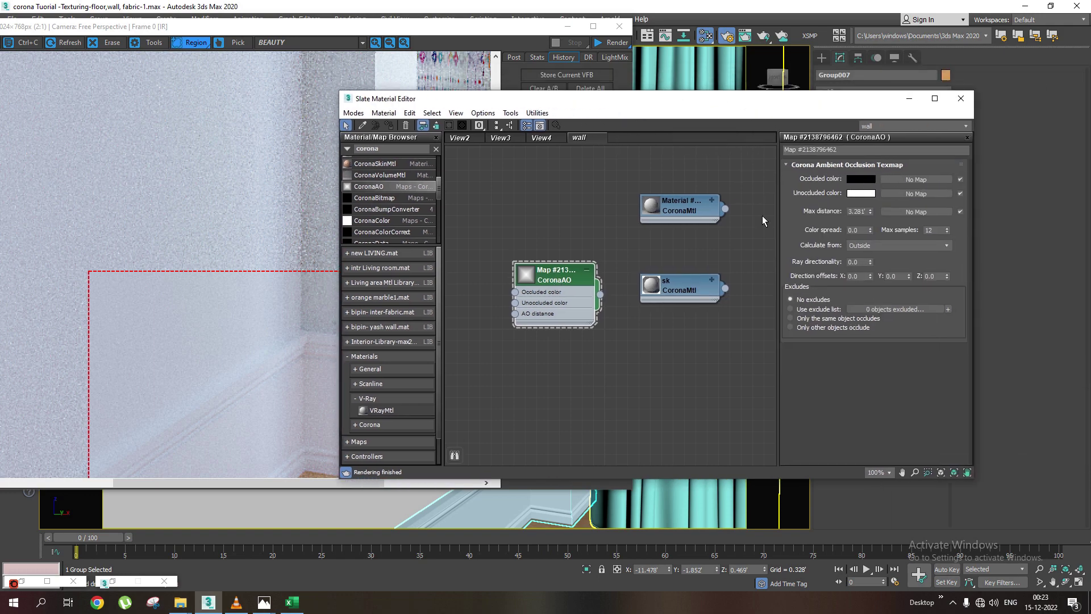
left_click_drag(570, 284, 580, 284)
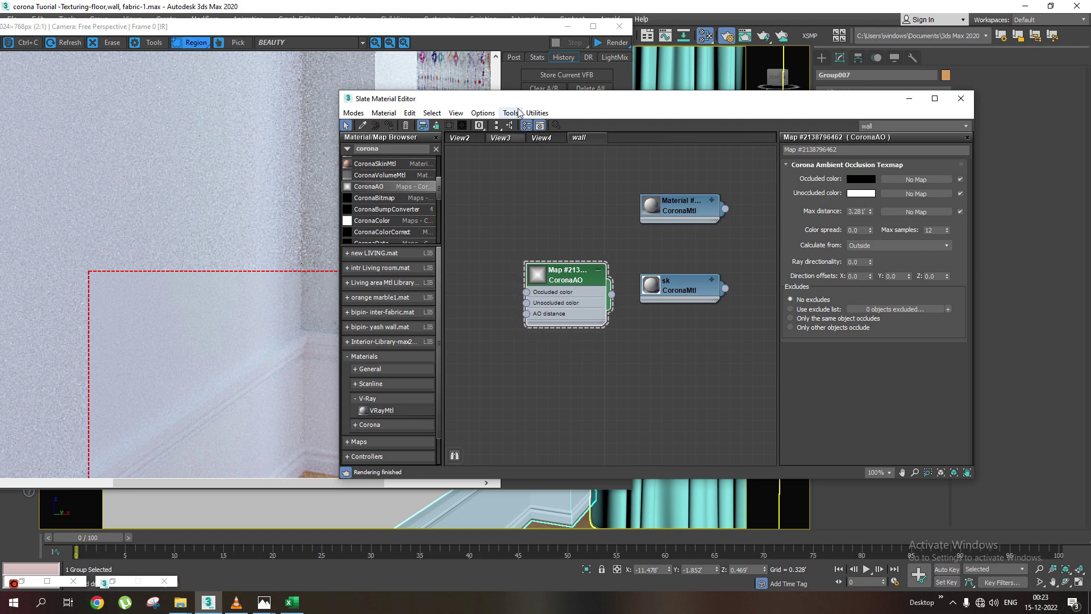
left_click_drag(511, 99, 578, 99)
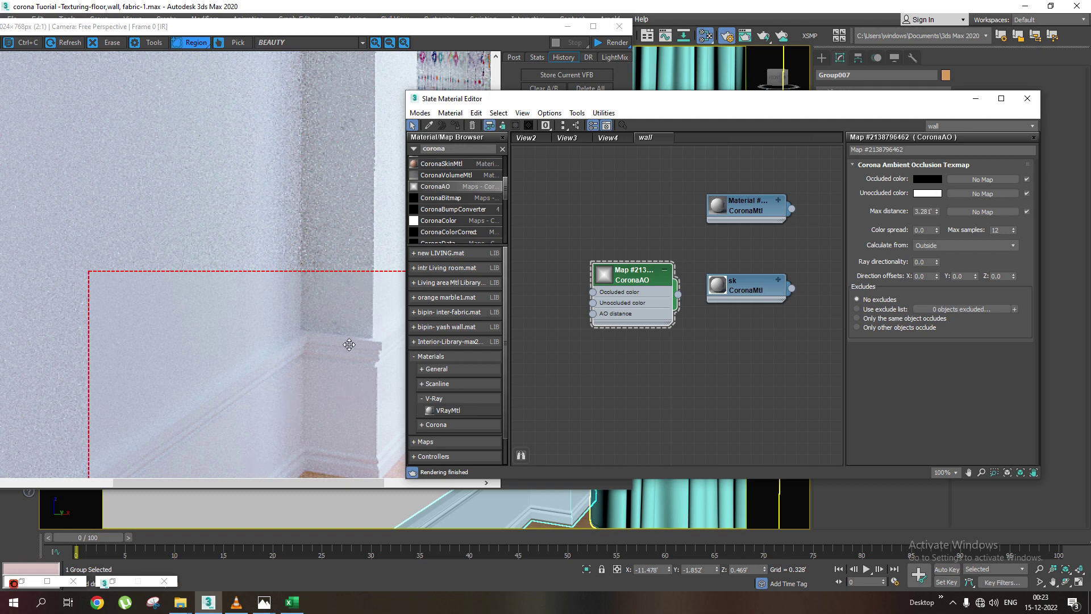
left_click_drag(625, 293, 636, 293)
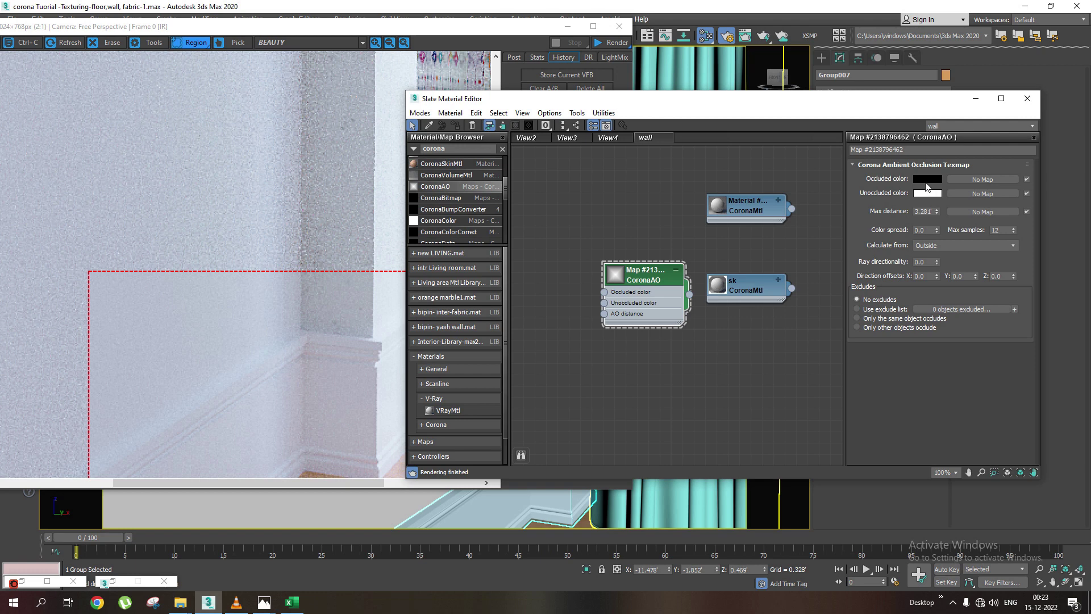
left_click_drag(668, 275, 645, 264)
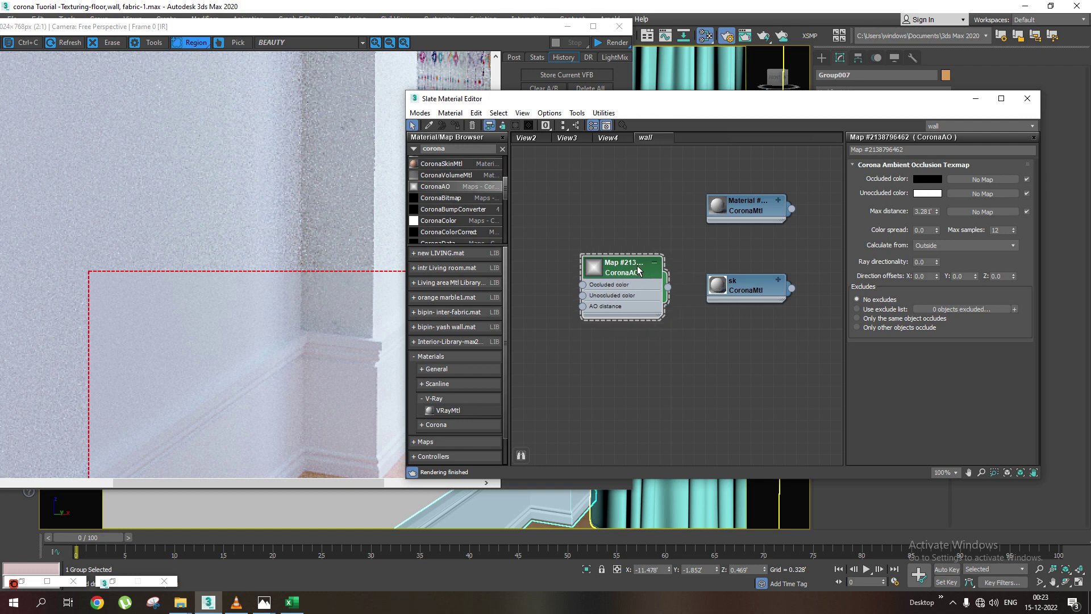
middle_click_drag(679, 341, 709, 337)
left_click(808, 277)
mouse_move(697, 301)
left_mouse_down()
mouse_move(686, 334)
mouse_move(736, 299)
left_mouse_up()
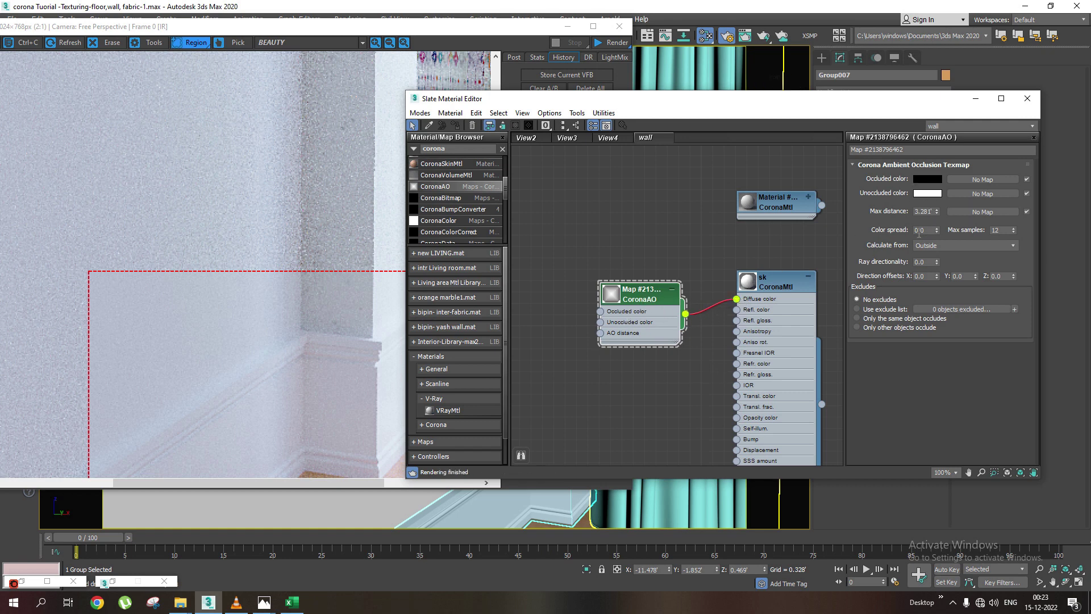
left_click_drag(511, 98, 638, 108)
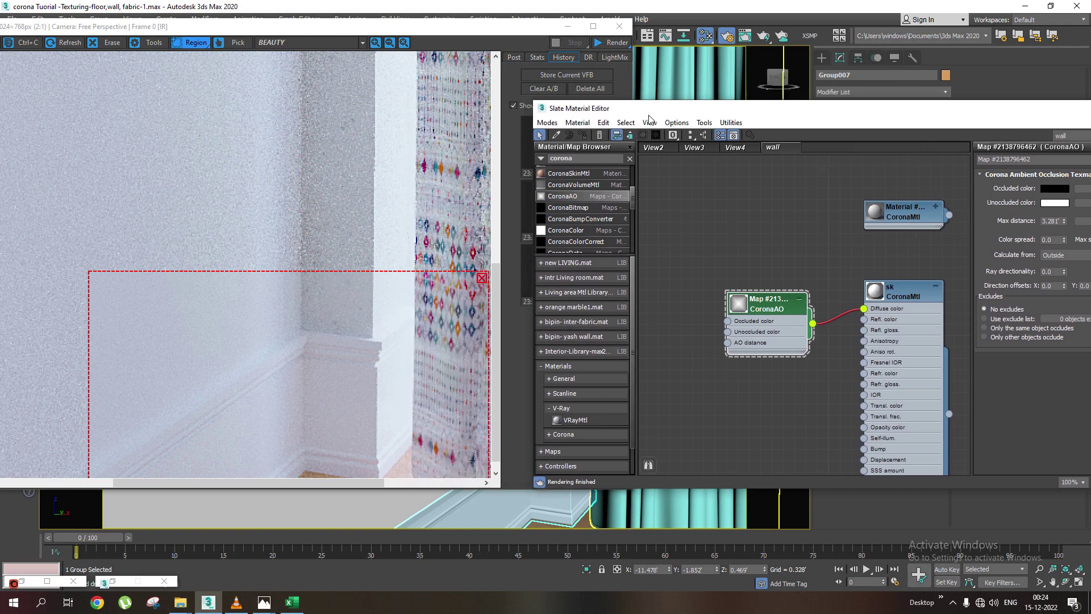
Clear the VFB history, store the current render and restart interactive rendering
left_click(470, 324)
scroll(288, 285, "down", 1)
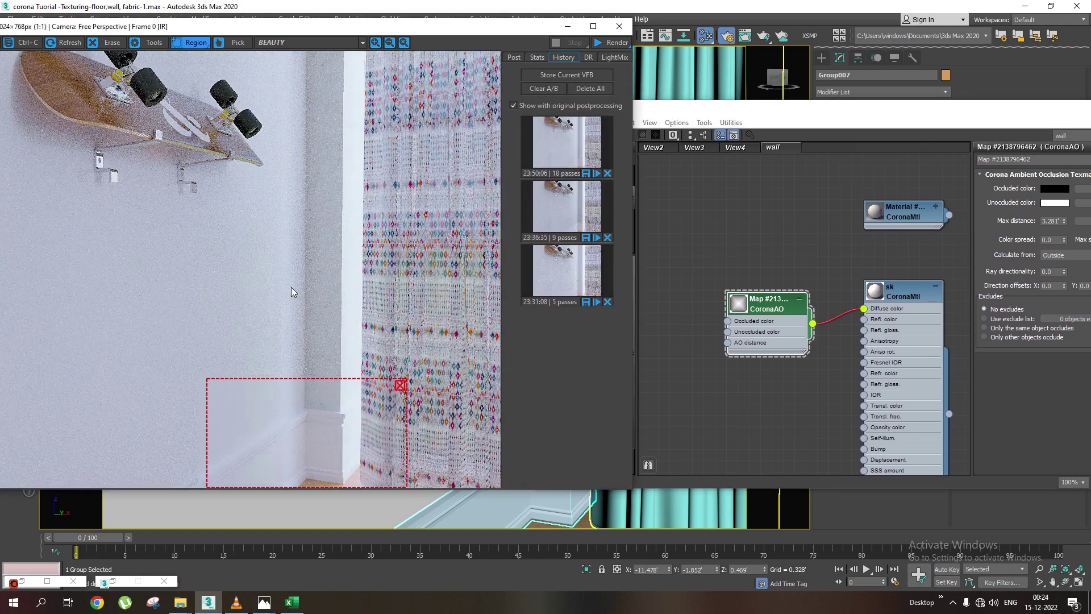
left_click(590, 88)
left_click(567, 74)
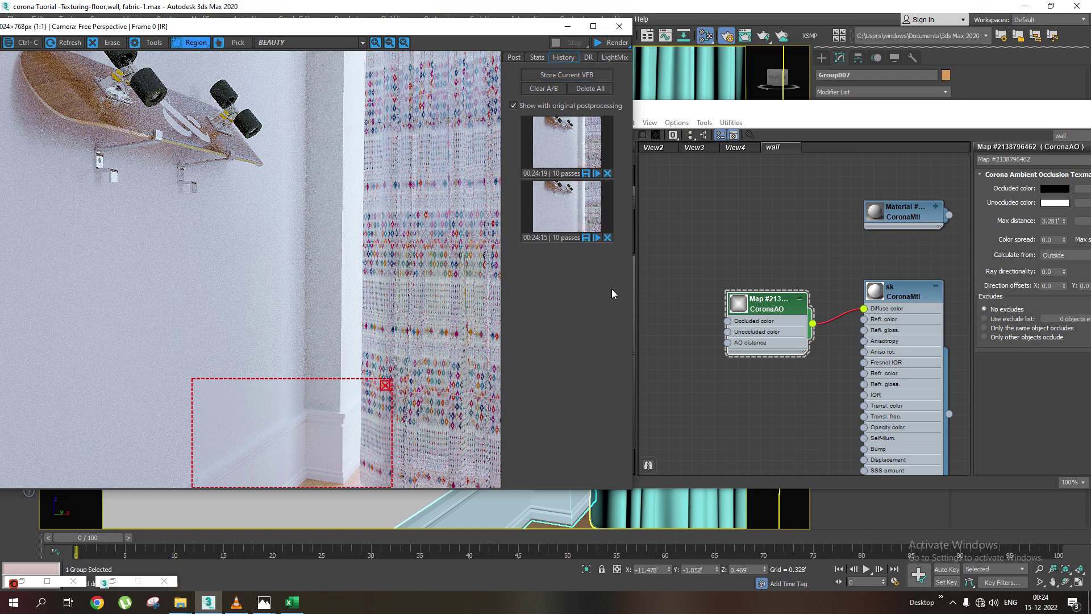
left_click(514, 56)
left_click(613, 42)
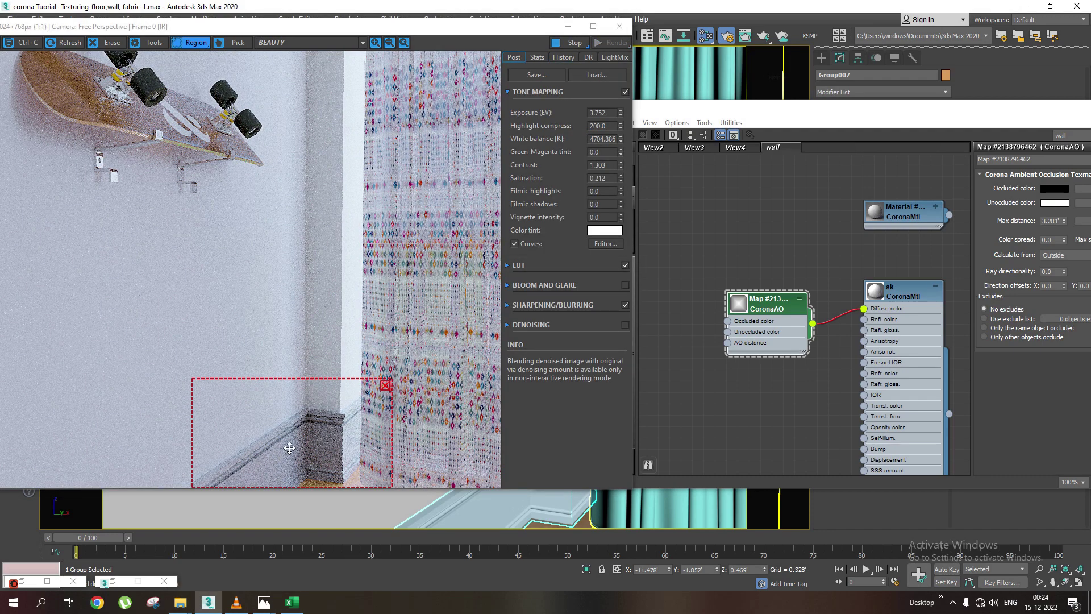
Lower the CoronaAO Max distance from 3.281 to 1.0
left_click_drag(834, 111, 761, 97)
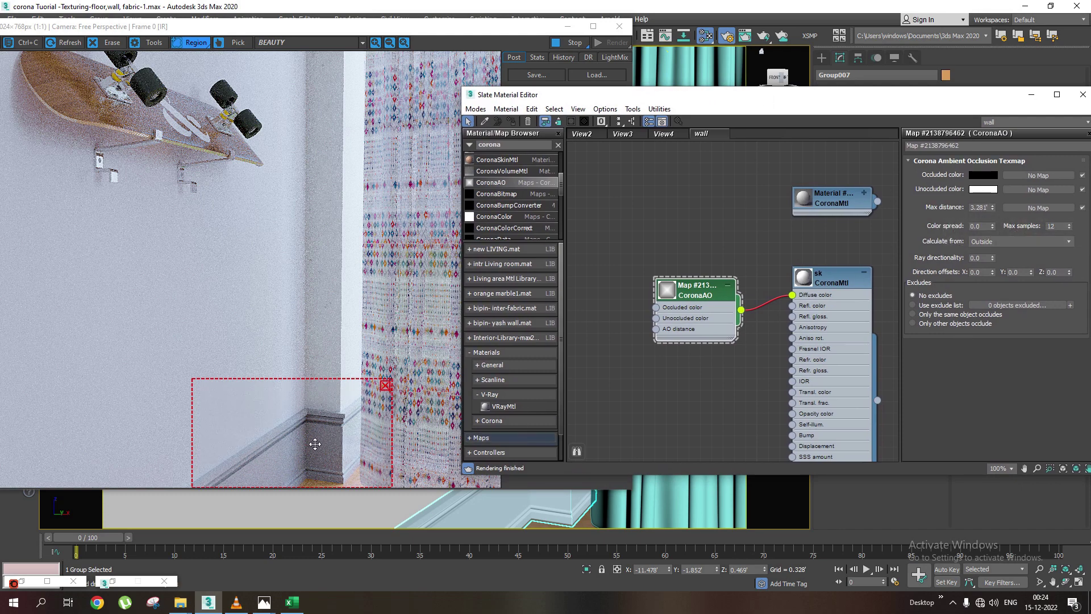
double_click(983, 208)
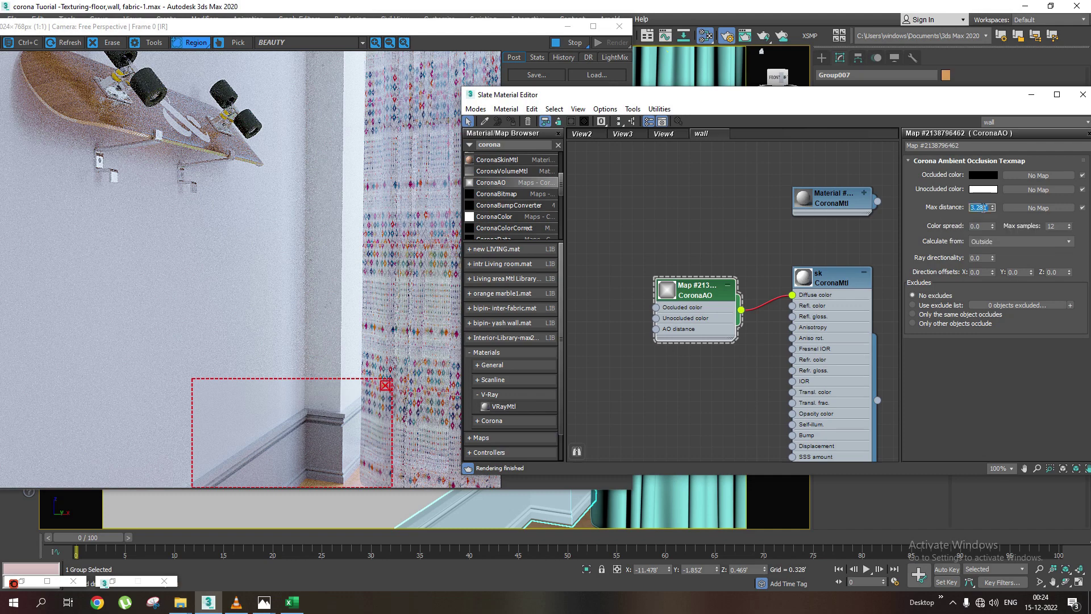
type("1")
key("Return")
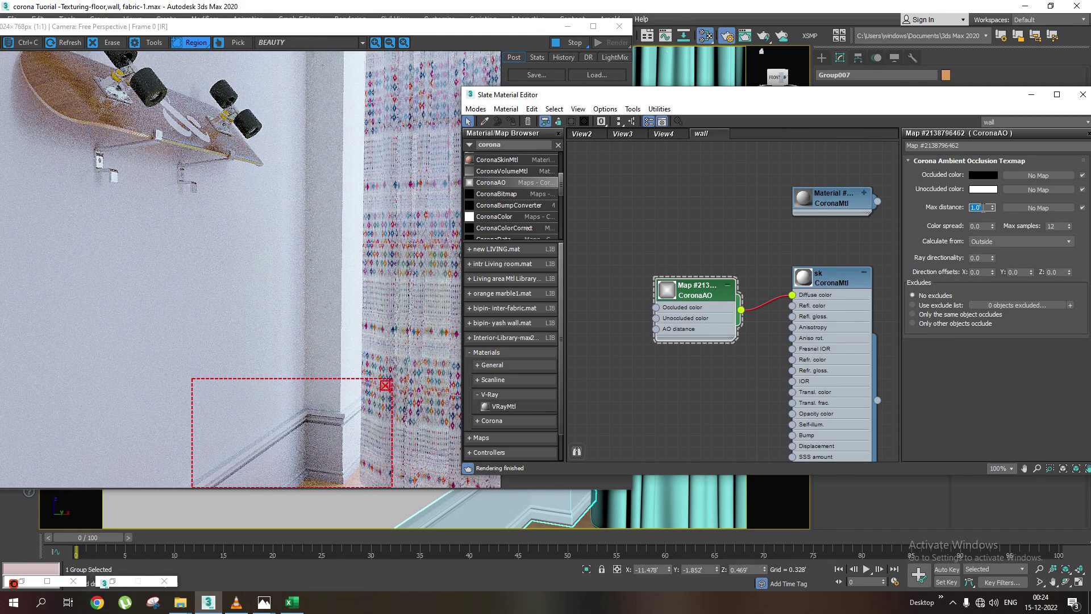
Set CoronaAO Max distance to 0.5 and the Occluded color to grey 106
type("0.5")
key("Return")
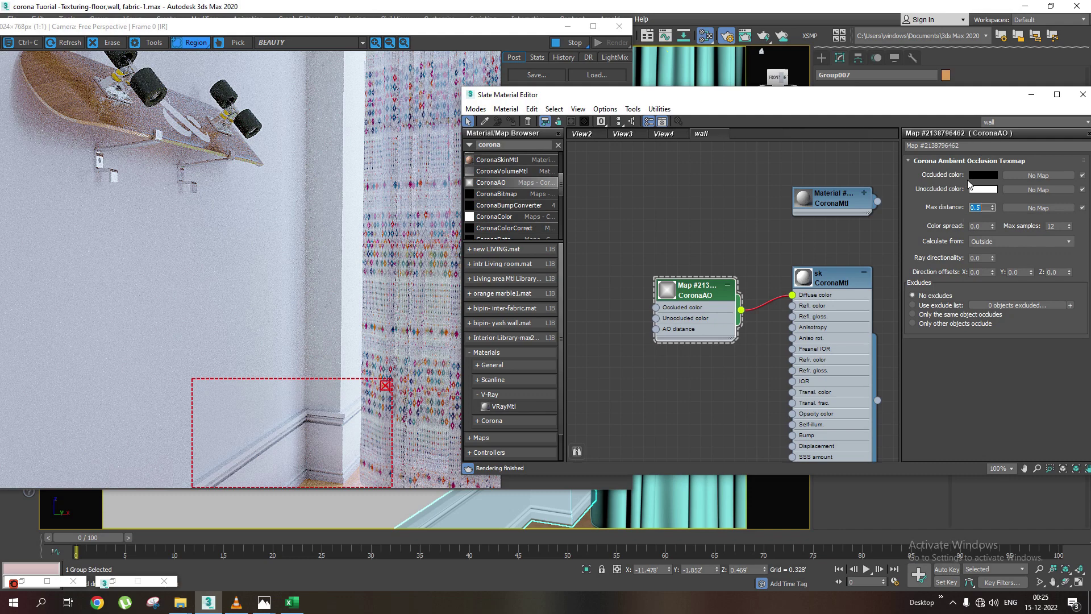
left_click(979, 178)
mouse_move(340, 122)
left_mouse_down()
mouse_move(334, 106)
mouse_move(335, 116)
left_mouse_up()
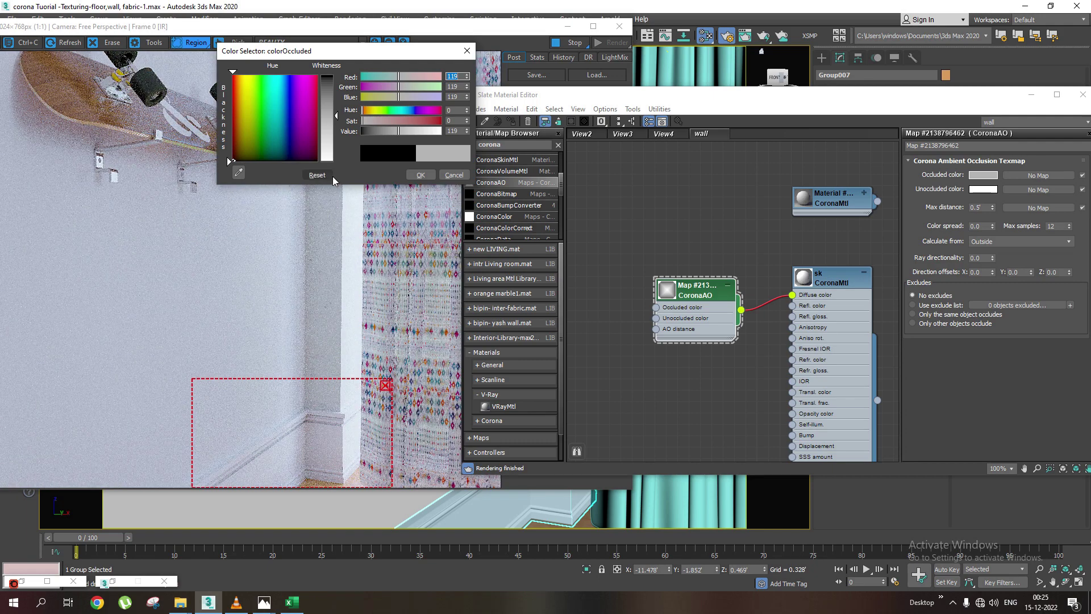
left_click_drag(335, 115, 335, 111)
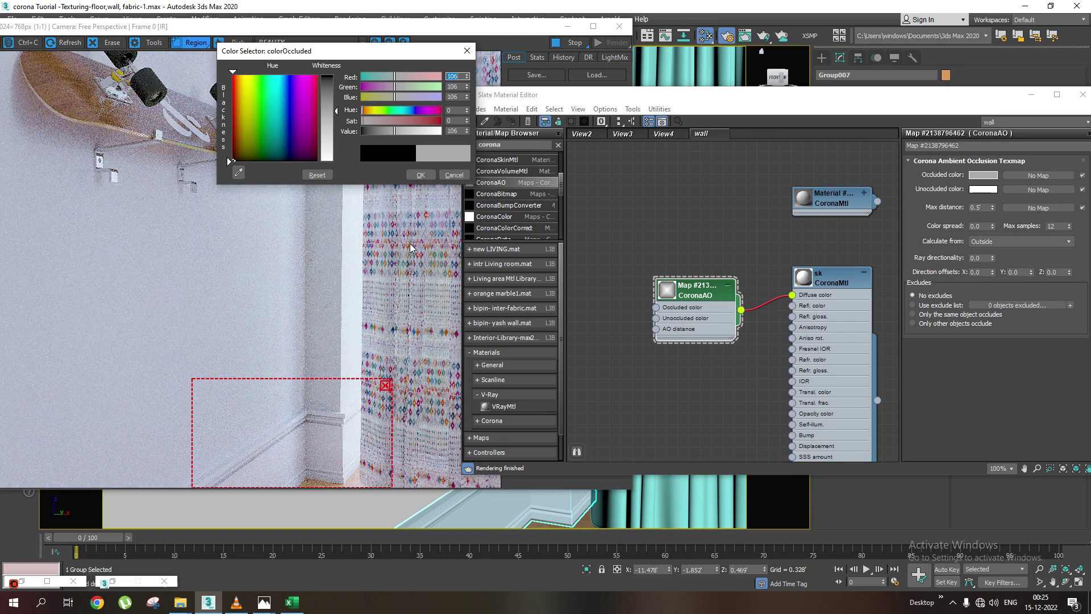
left_click(421, 175)
left_click_drag(569, 95, 758, 97)
left_click(573, 54)
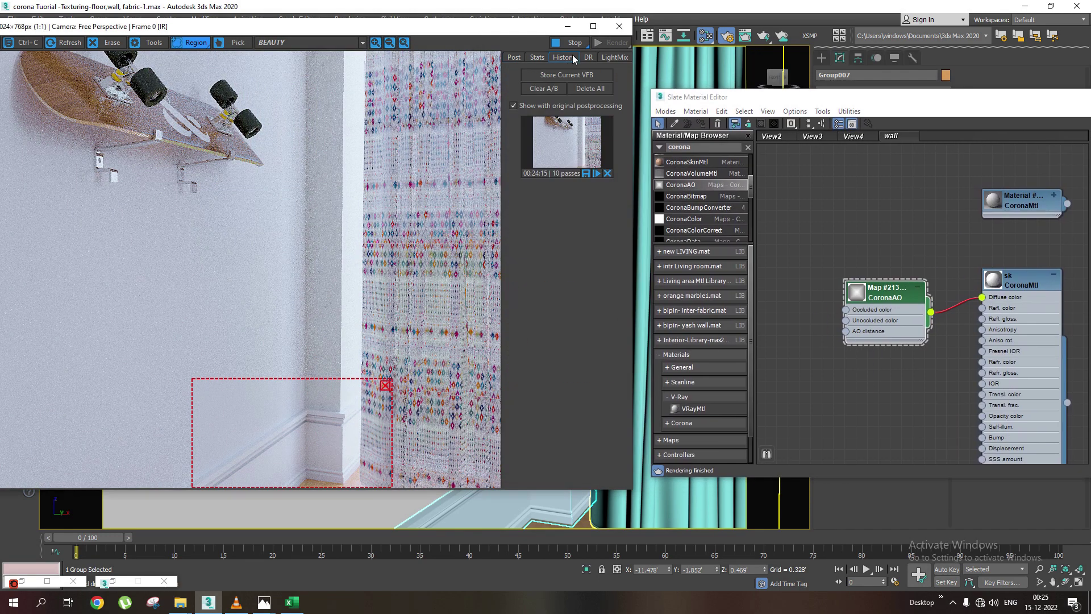
Stop and store the render, then compare it A/B against the earlier render
left_click(572, 45)
left_click(540, 123)
left_click(594, 188)
left_click_drag(369, 327, 262, 331)
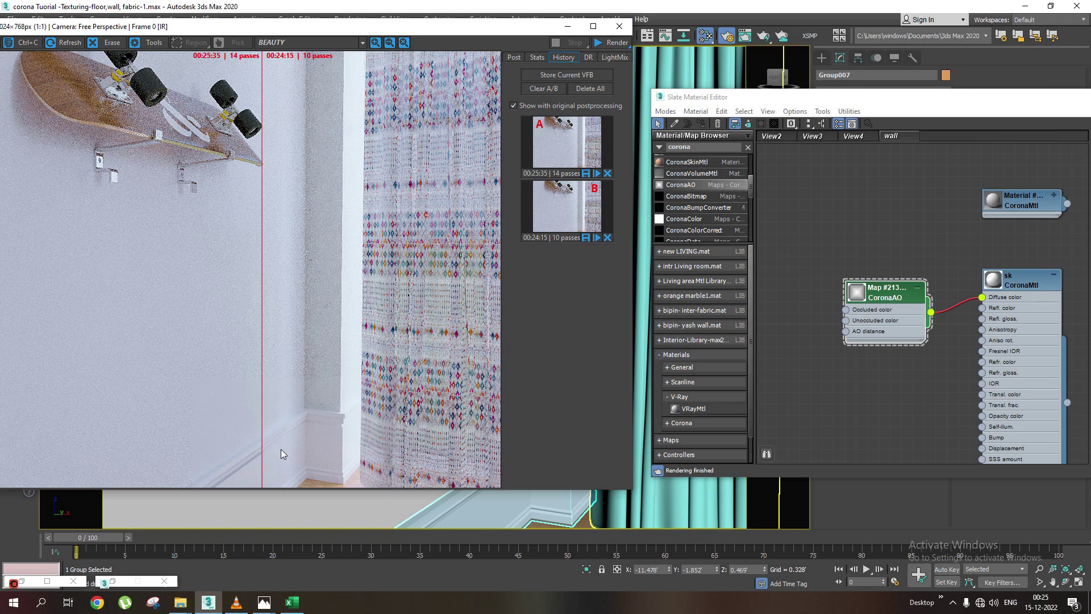
scroll(330, 428, "up", 1)
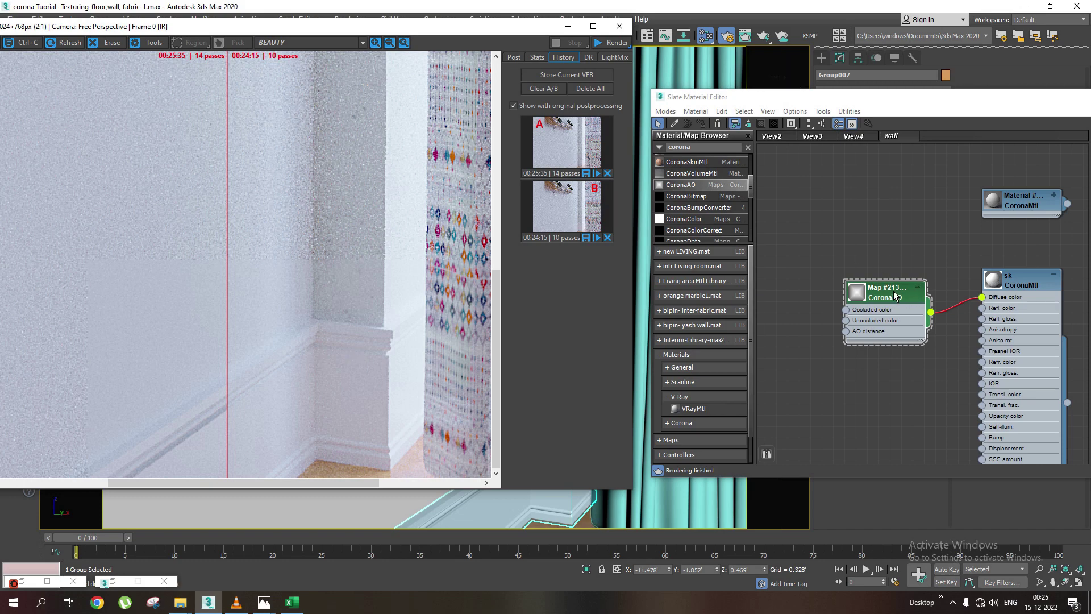
left_click_drag(897, 297, 908, 286)
mouse_move(225, 276)
left_mouse_down()
mouse_move(459, 263)
mouse_move(302, 272)
mouse_move(376, 277)
left_mouse_up()
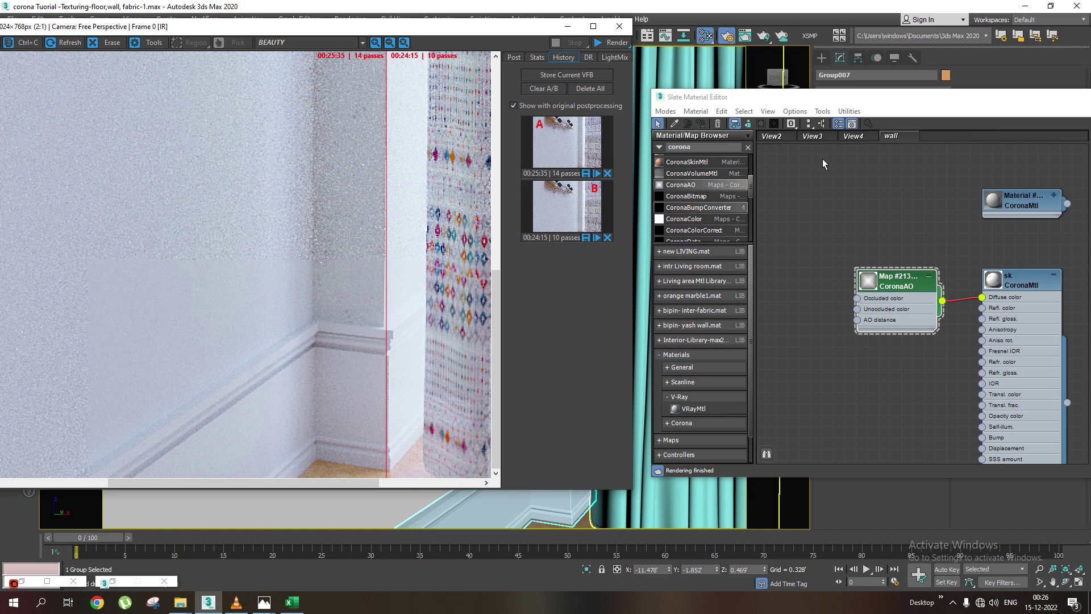
left_click_drag(881, 104, 653, 127)
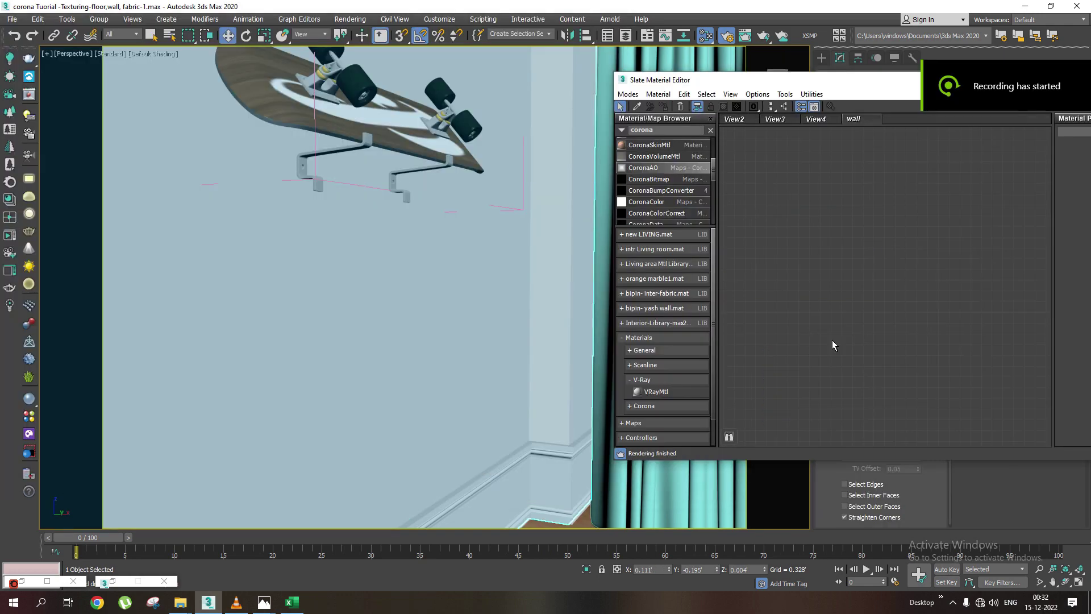
Select the wall object, add a CoronaMtl, and delete the extra CoronaMtl node
left_click(556, 482)
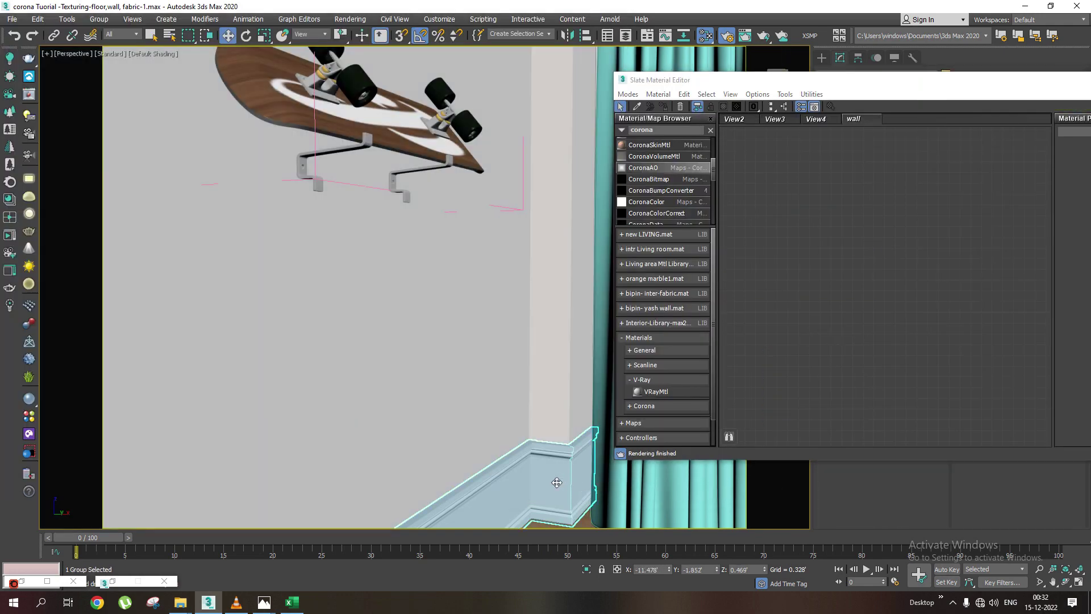
left_click(492, 357)
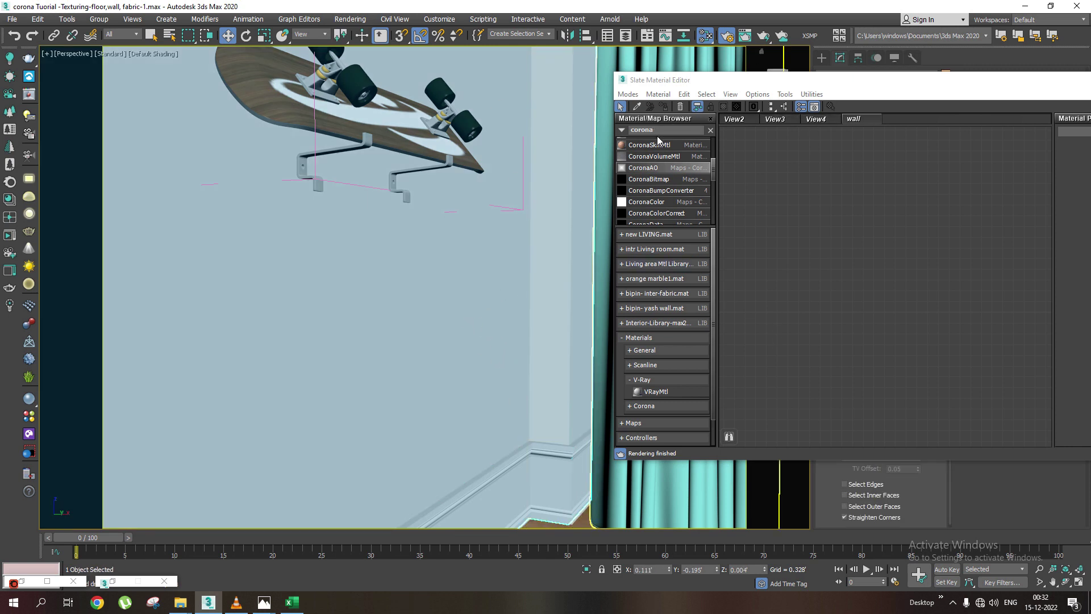
scroll(657, 180, "up", 2)
mouse_move(643, 154)
left_mouse_down()
mouse_move(847, 170)
mouse_move(834, 229)
left_mouse_up()
left_click_drag(888, 176, 972, 189)
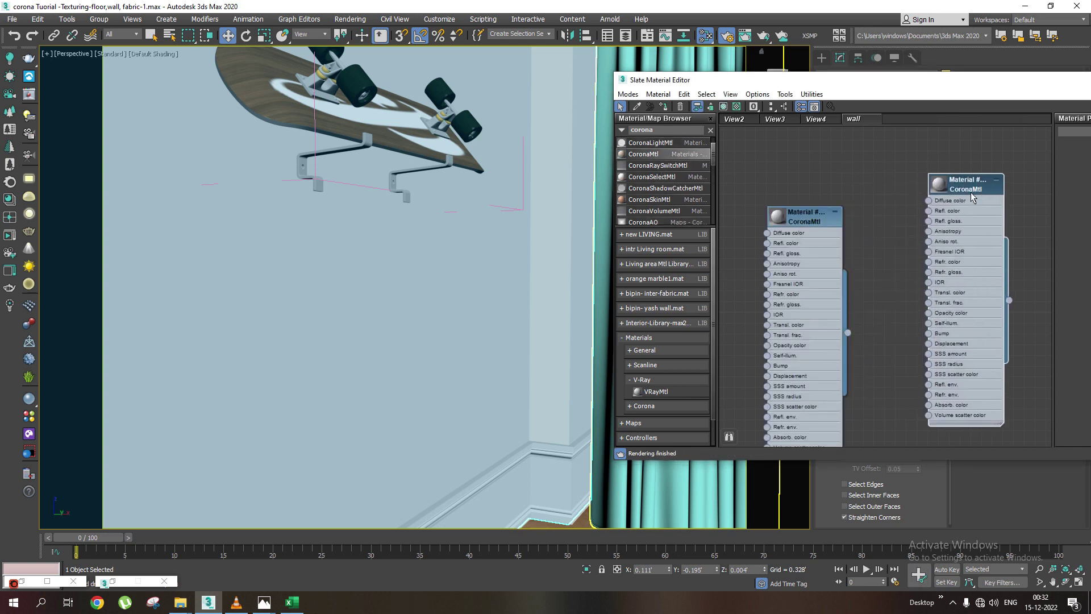
key("Delete")
Rename the new CoronaMtl to 'wall'
double_click(807, 219)
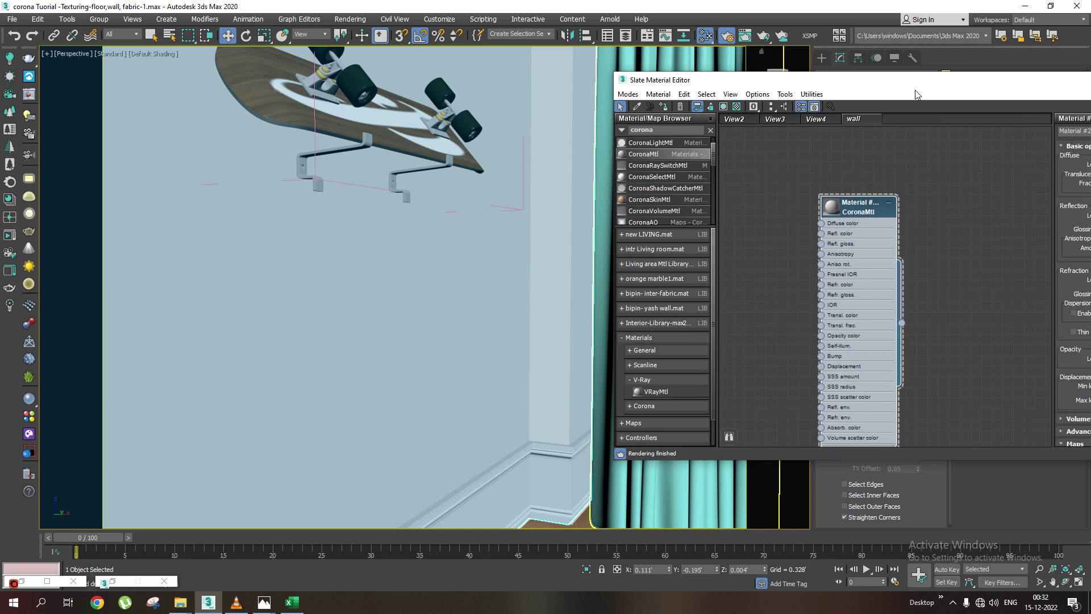
left_click(990, 139)
type("wall")
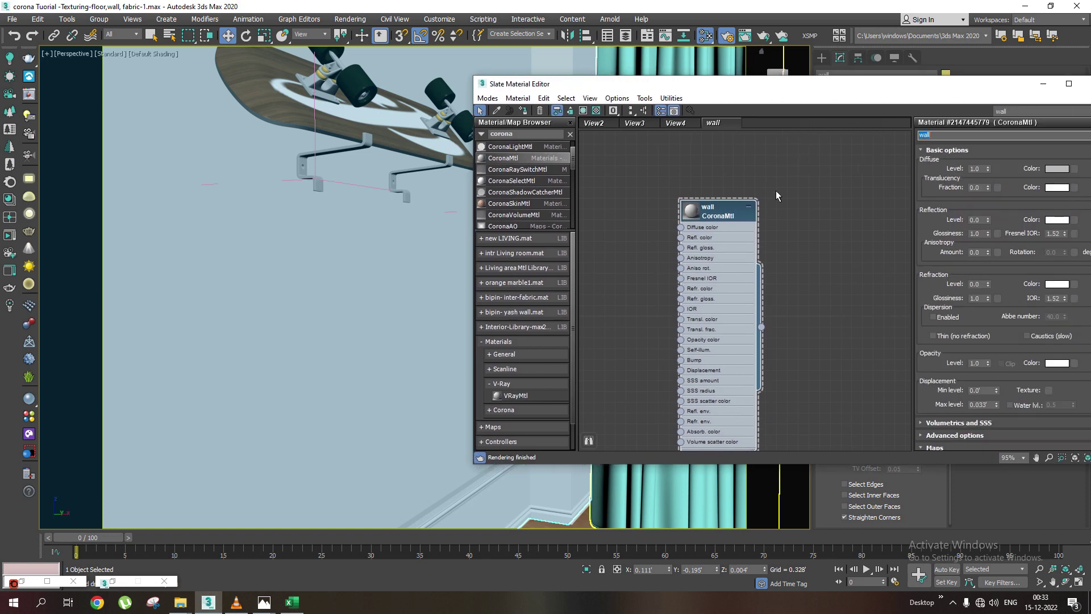
left_click_drag(703, 237, 777, 204)
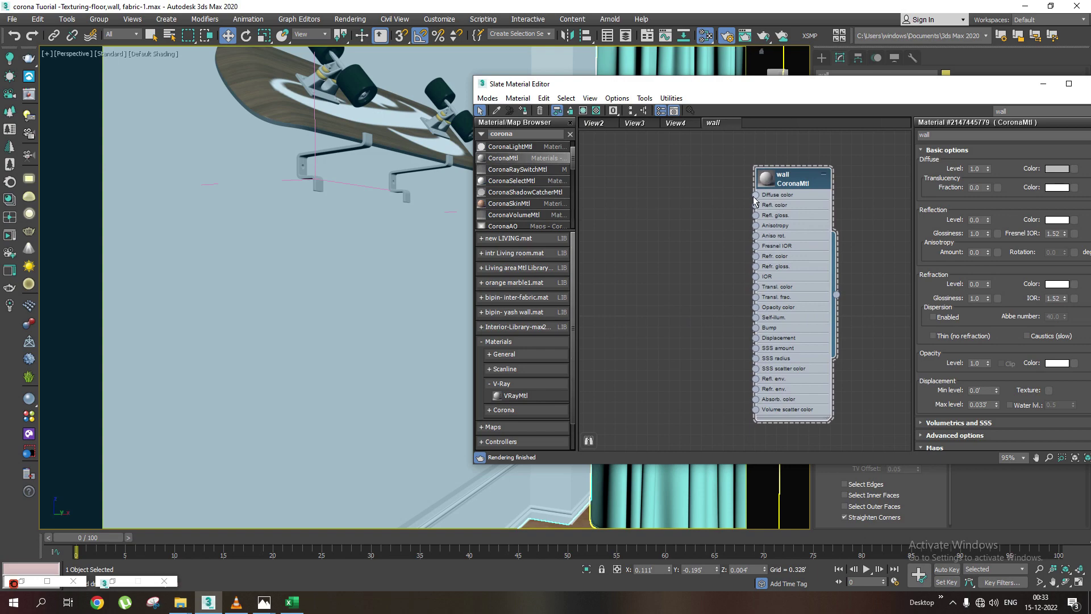
Bring white-concrete-wall.jpg from the wall n road dirt folder in as a Bitmap node
left_click(180, 602)
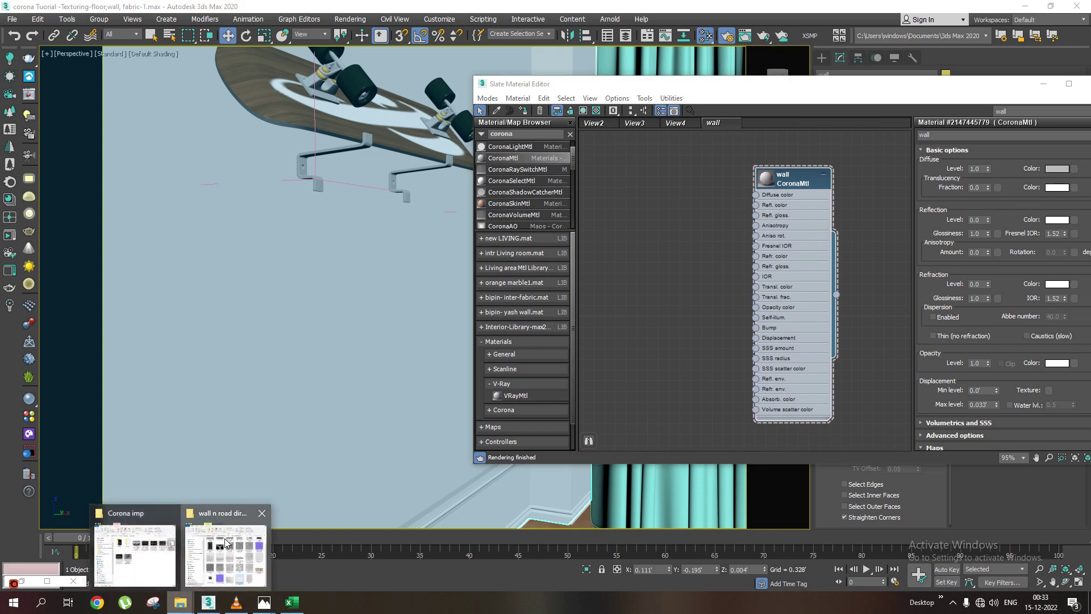
left_click(226, 543)
left_click(315, 518)
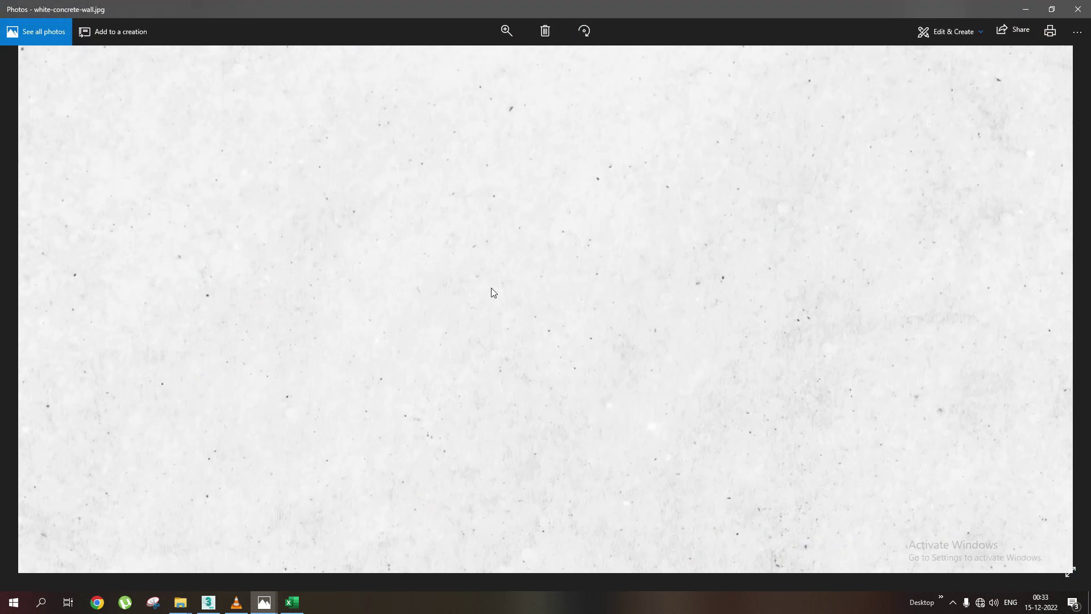
left_click(1078, 9)
mouse_move(313, 509)
left_mouse_down()
mouse_move(668, 314)
mouse_move(682, 209)
left_mouse_up()
scroll(682, 209, "up", 1)
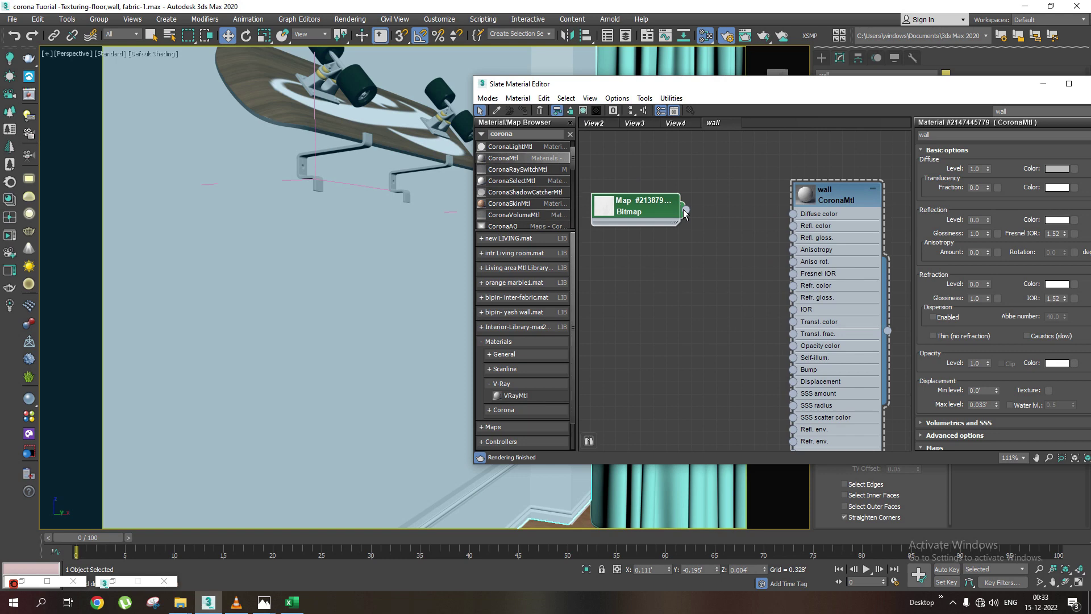
Add a CoronaAO map and connect the concrete Bitmap to its Unoccluded color input
left_click_drag(677, 90, 737, 91)
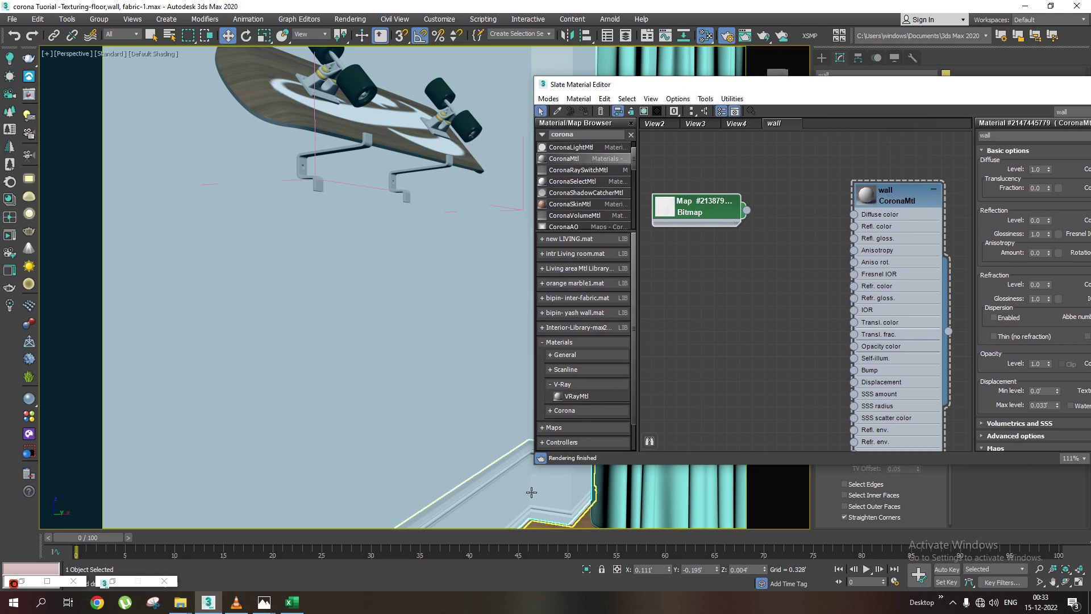
middle_click_drag(774, 260, 794, 276)
left_click_drag(753, 229, 765, 228)
middle_click_drag(750, 274, 743, 259)
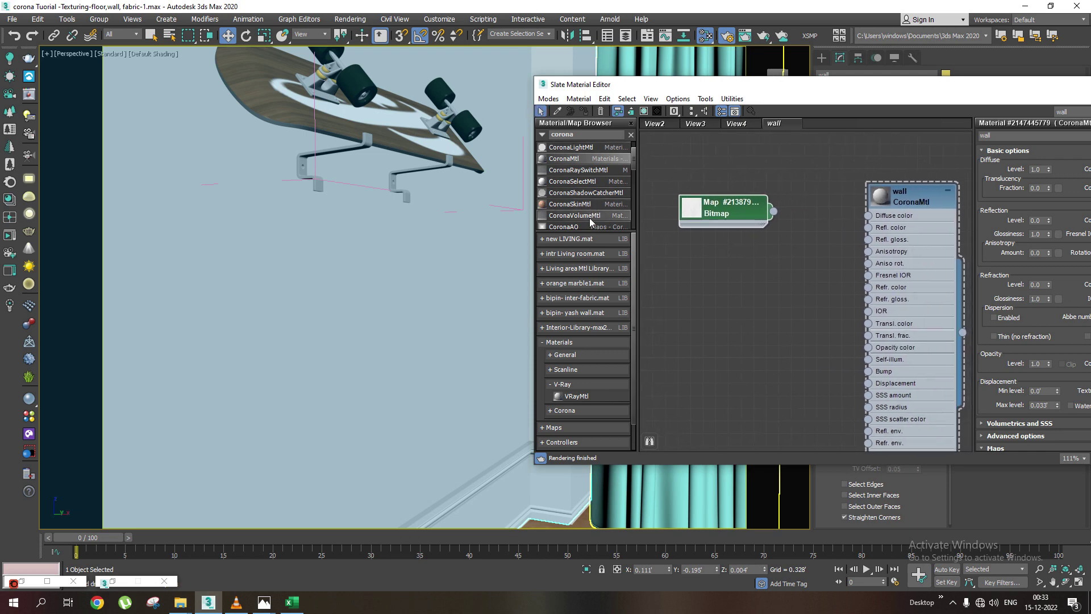
scroll(589, 217, "down", 1)
left_click_drag(579, 214, 754, 303)
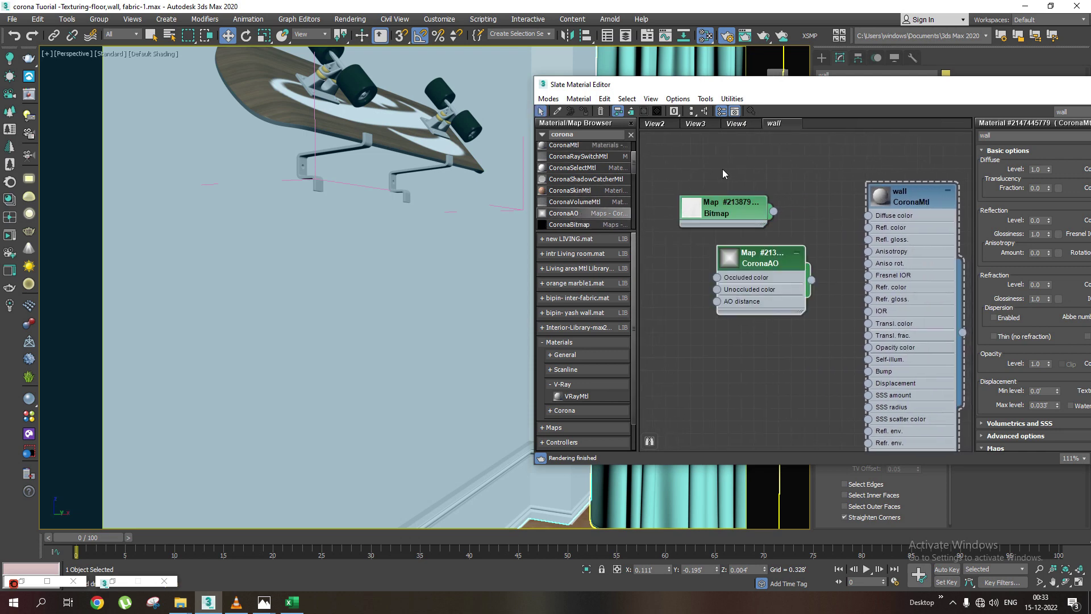
mouse_move(705, 84)
left_mouse_down()
mouse_move(856, 119)
mouse_move(682, 113)
left_mouse_up()
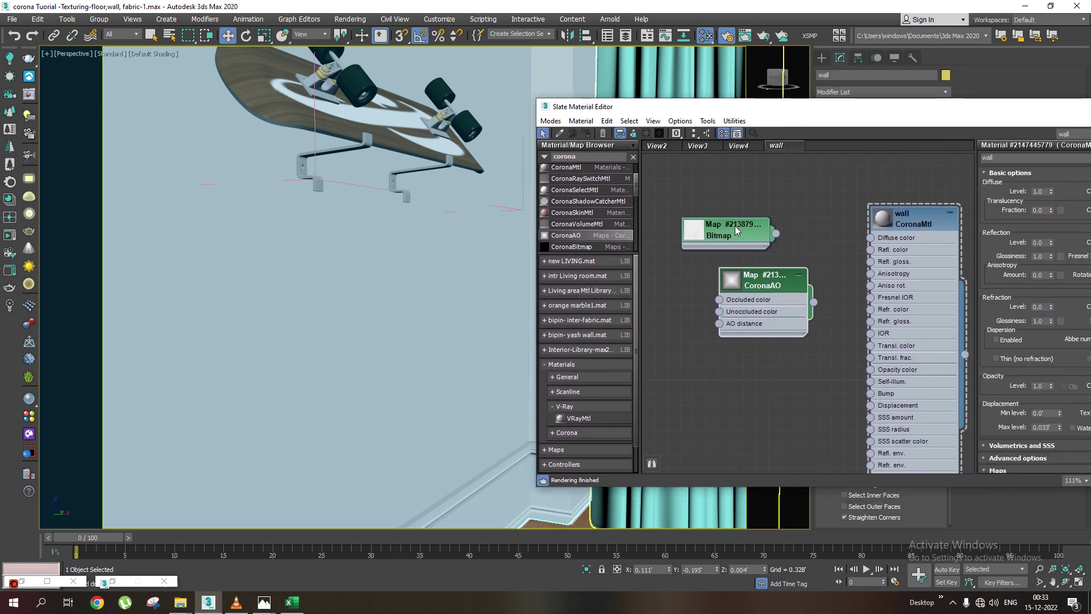
left_click_drag(761, 291, 797, 269)
mouse_move(724, 248)
left_mouse_down()
mouse_move(711, 247)
mouse_move(783, 263)
left_mouse_up()
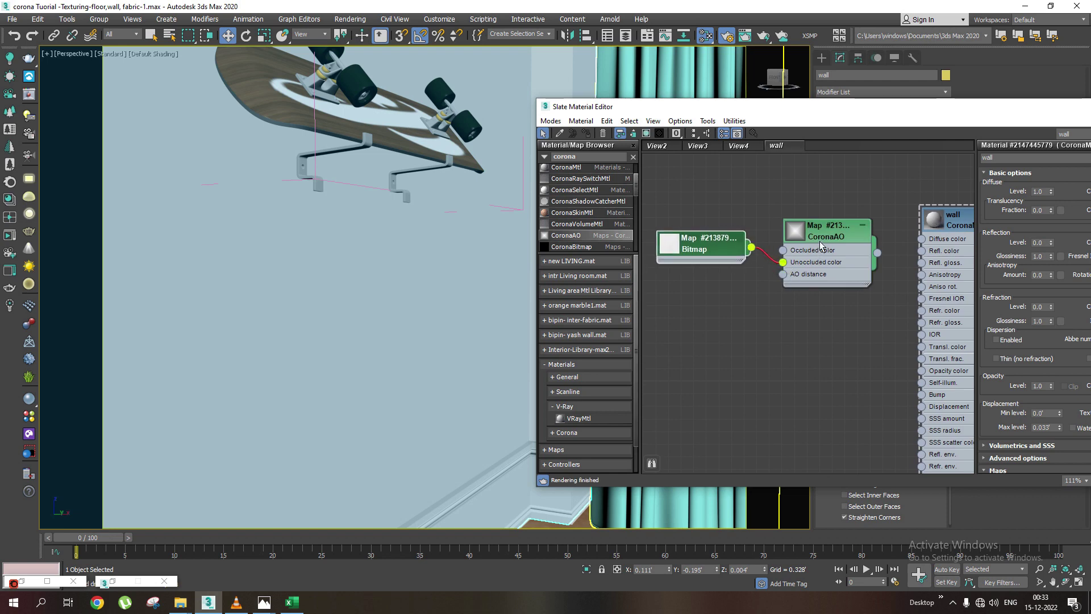
double_click(796, 230)
left_click_drag(882, 112, 739, 103)
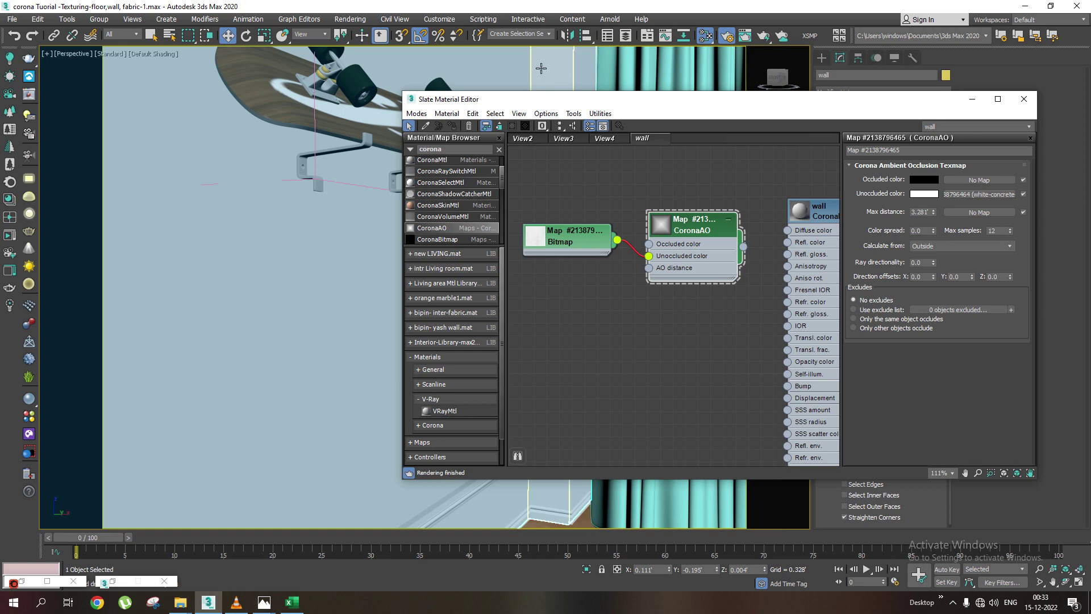
Give the wall CoronaAO map a light grey occluded colour and 0.5 max distance
left_click(927, 184)
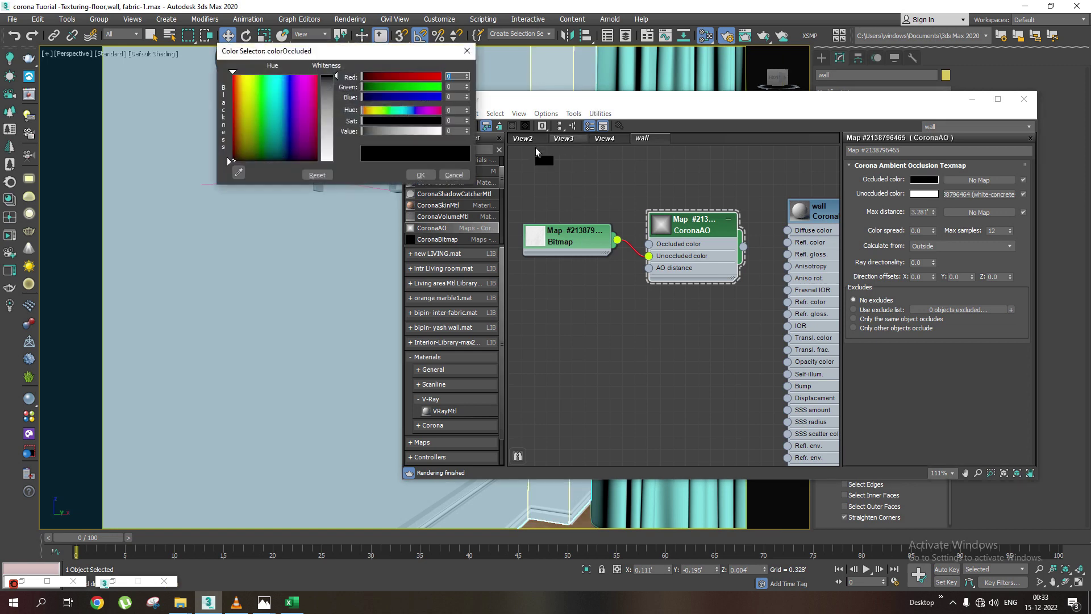
left_click(333, 125)
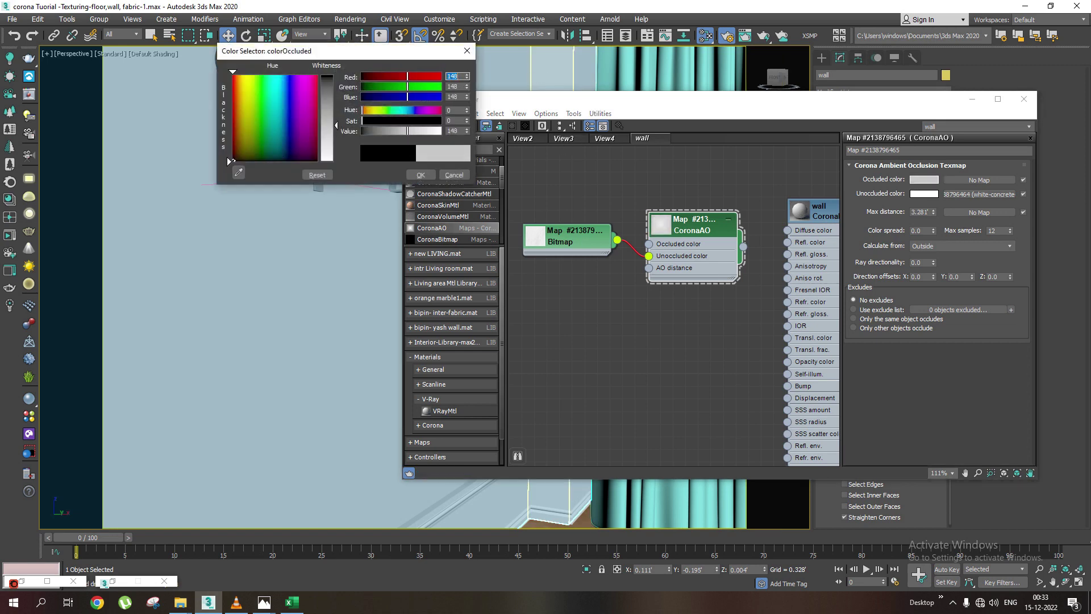
left_click(423, 175)
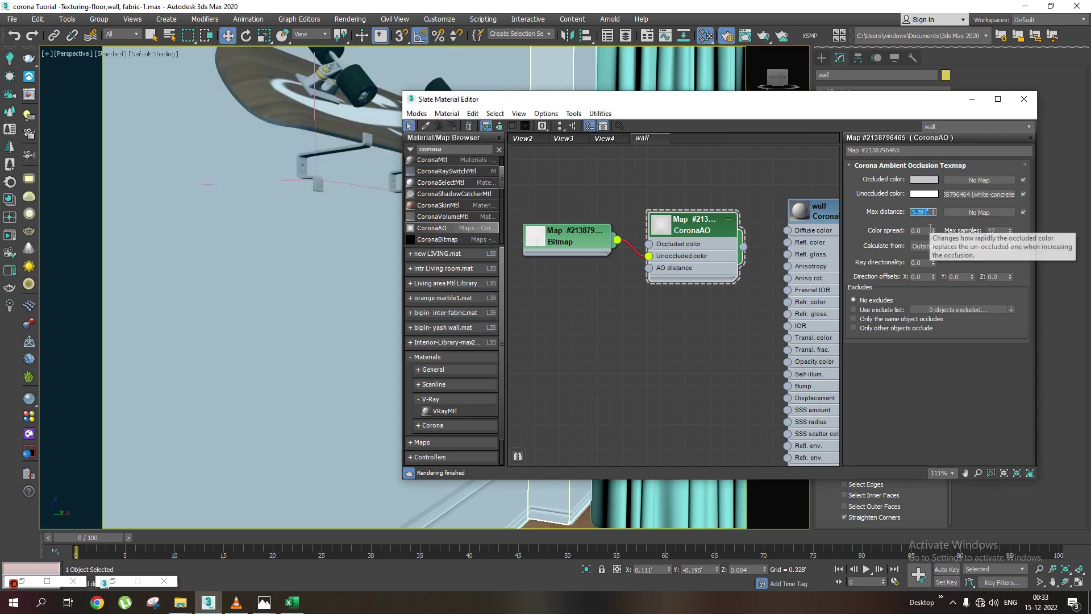
type("0.5")
key("Return")
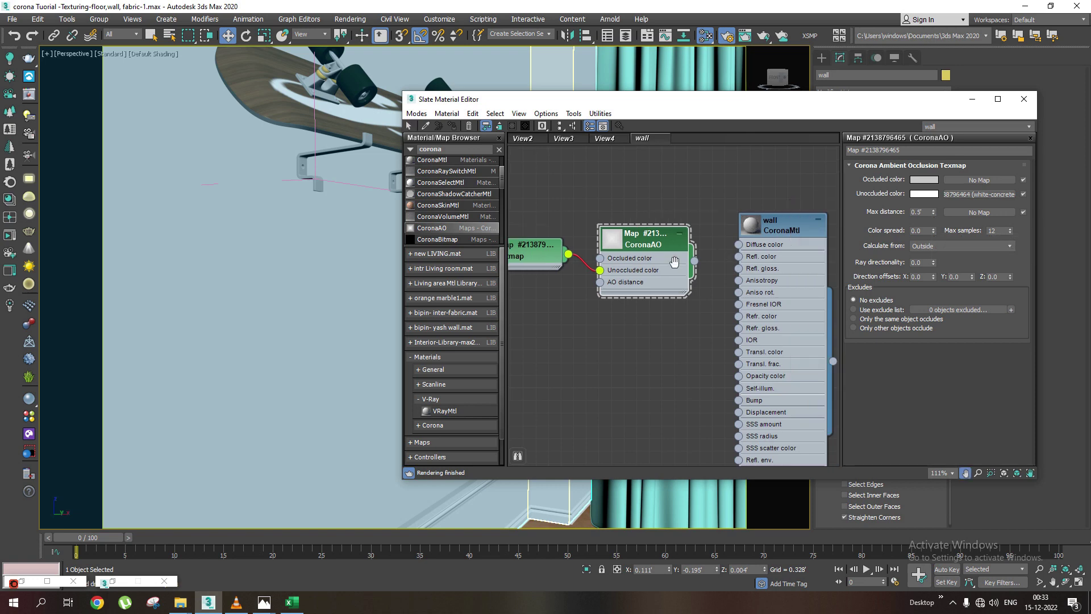
Check another CoronaAO map in the graph, then reselect the wall's CoronaAO node
middle_click_drag(704, 233, 721, 336)
left_click(720, 335)
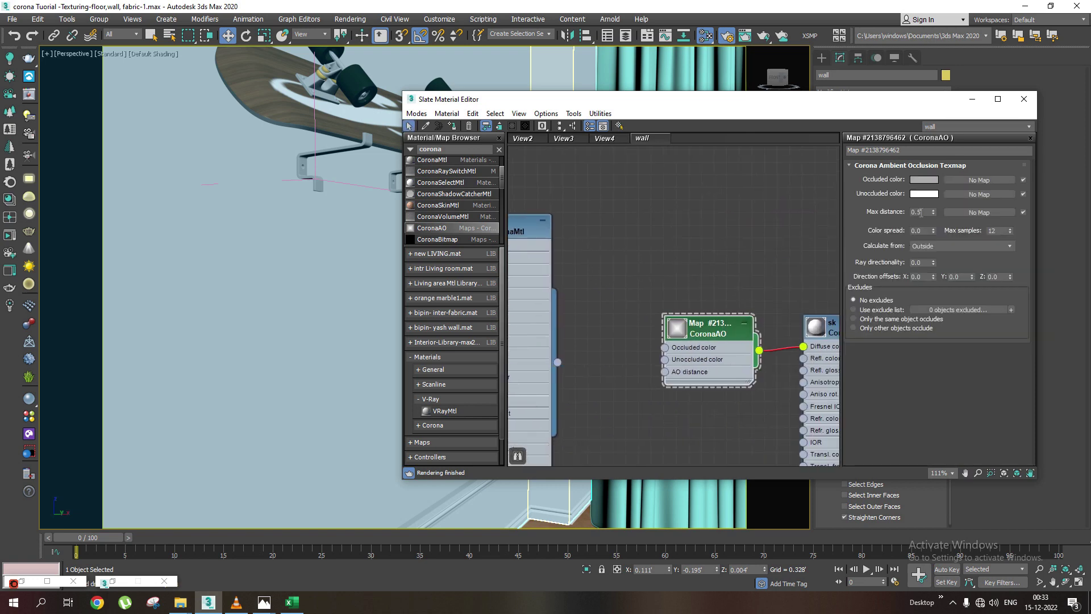
left_click(641, 228)
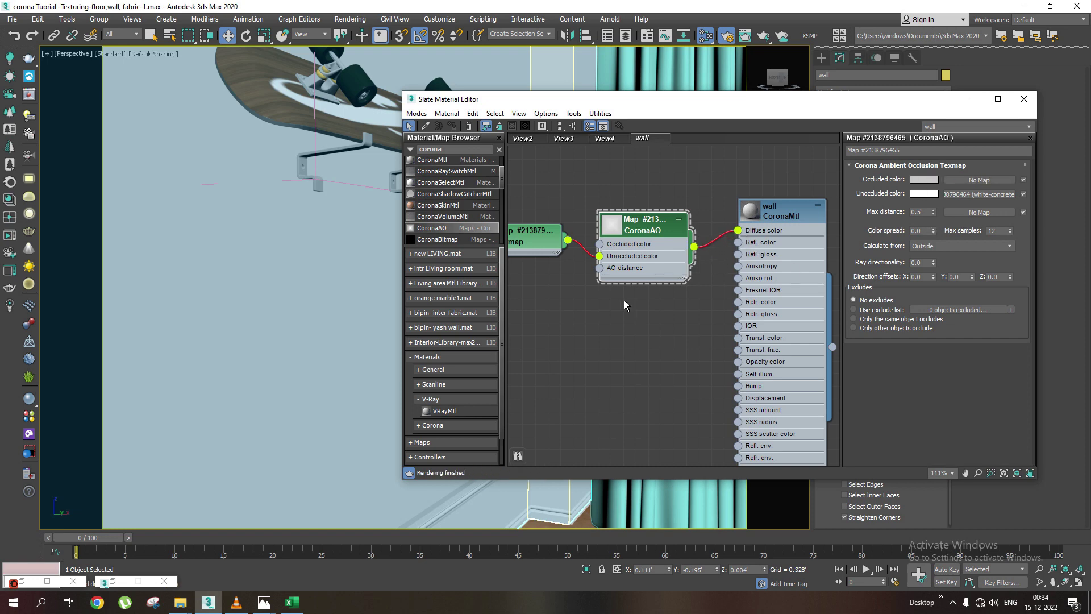
Copy the concrete Bitmap node and wire the copy into Refl. gloss
middle_click_drag(507, 250, 579, 216)
left_click_drag(605, 211, 633, 328, "shift")
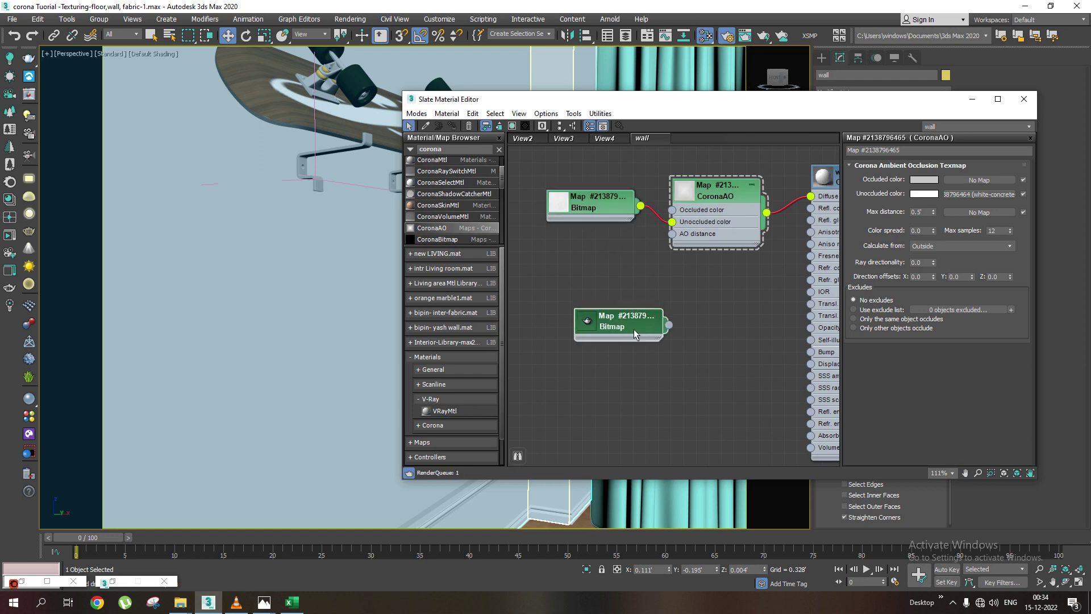
middle_click_drag(618, 332, 552, 347)
mouse_move(552, 347)
left_mouse_down()
mouse_move(590, 359)
mouse_move(748, 237)
left_mouse_up()
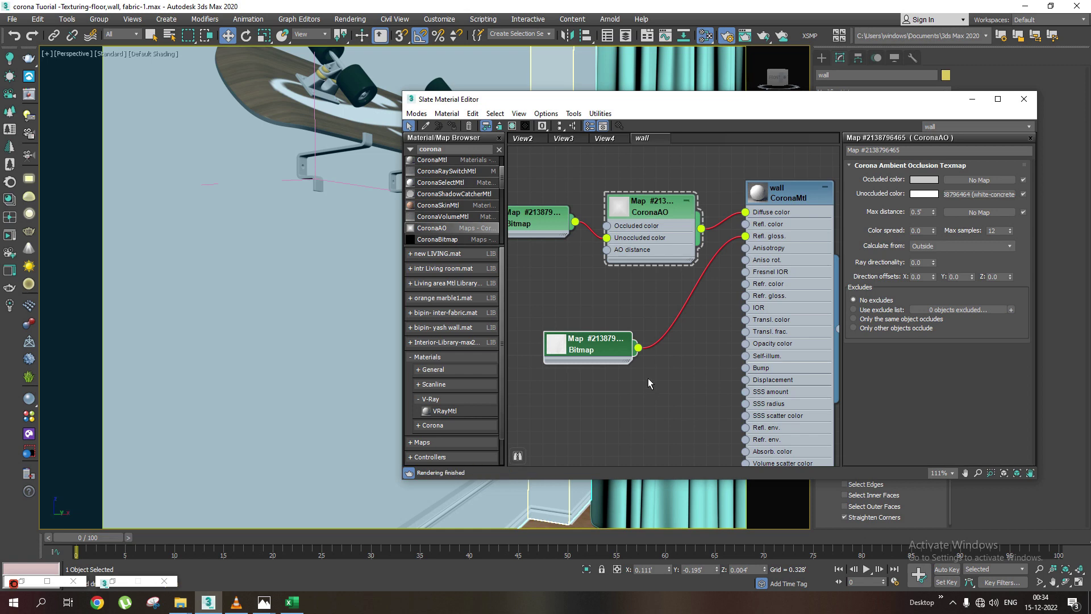
left_click_drag(618, 350, 605, 339)
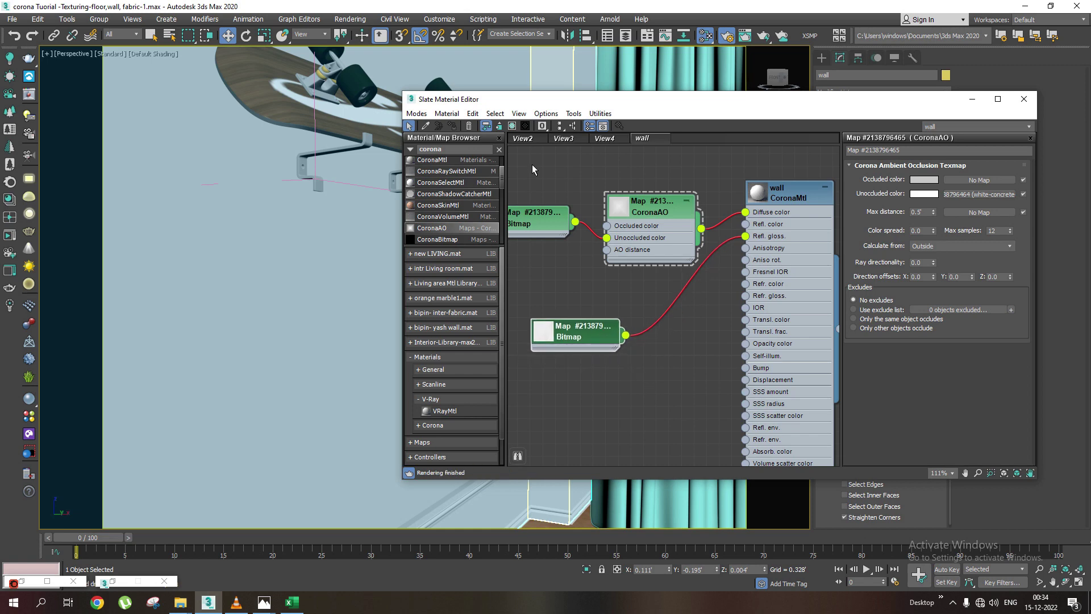
Insert a Color Correction map, found by searching 'color', between the bitmap copy and glossiness
left_click(455, 149)
type("color")
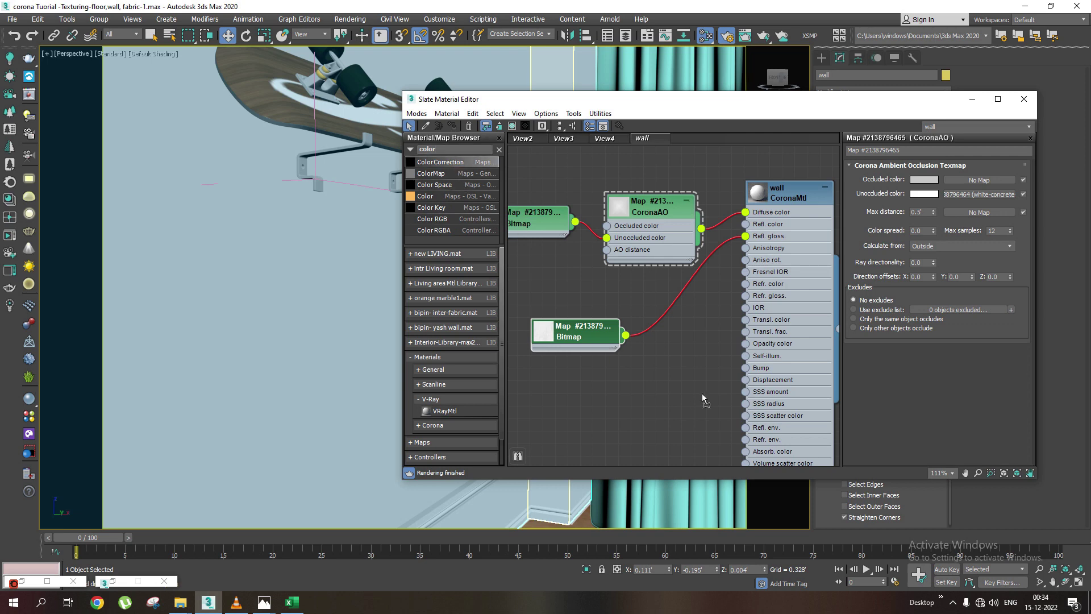
left_click_drag(692, 396, 679, 290)
left_click_drag(631, 208, 618, 169)
left_click_drag(583, 345, 558, 343)
left_click_drag(687, 296, 672, 299)
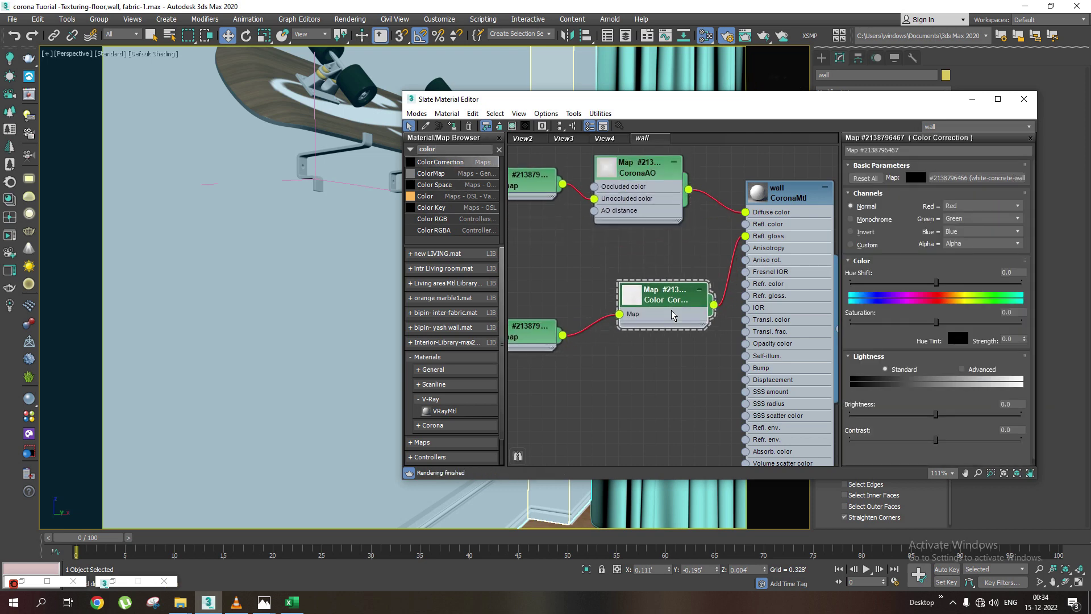
Make the Color Correction monochrome with brightness -8.306 and contrast 70.764
left_click(872, 221)
middle_click_drag(652, 275, 721, 260)
double_click(559, 321)
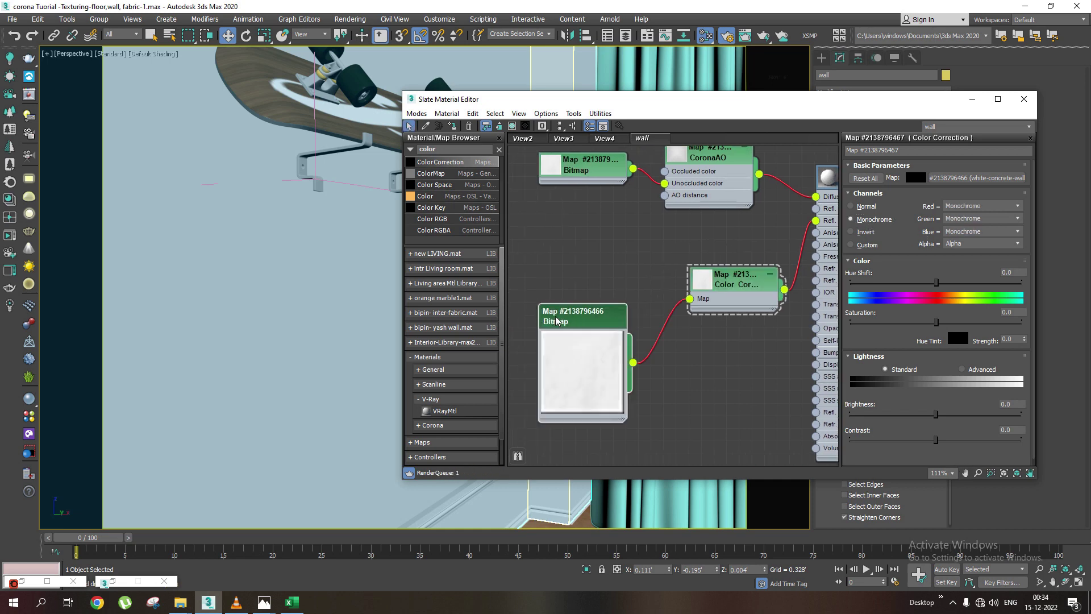
double_click(591, 330)
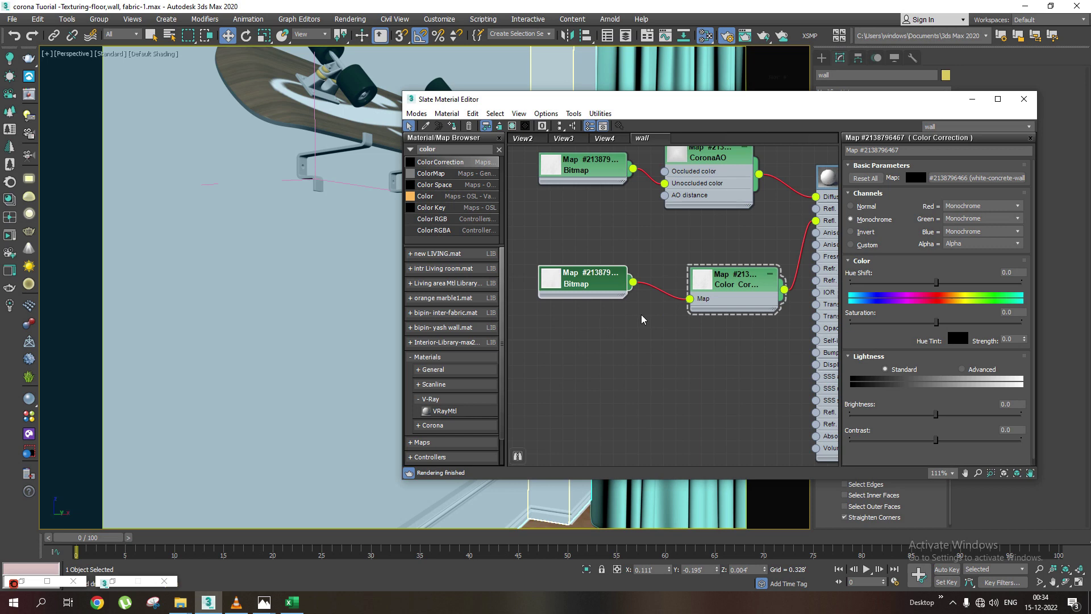
left_click_drag(734, 279, 708, 279)
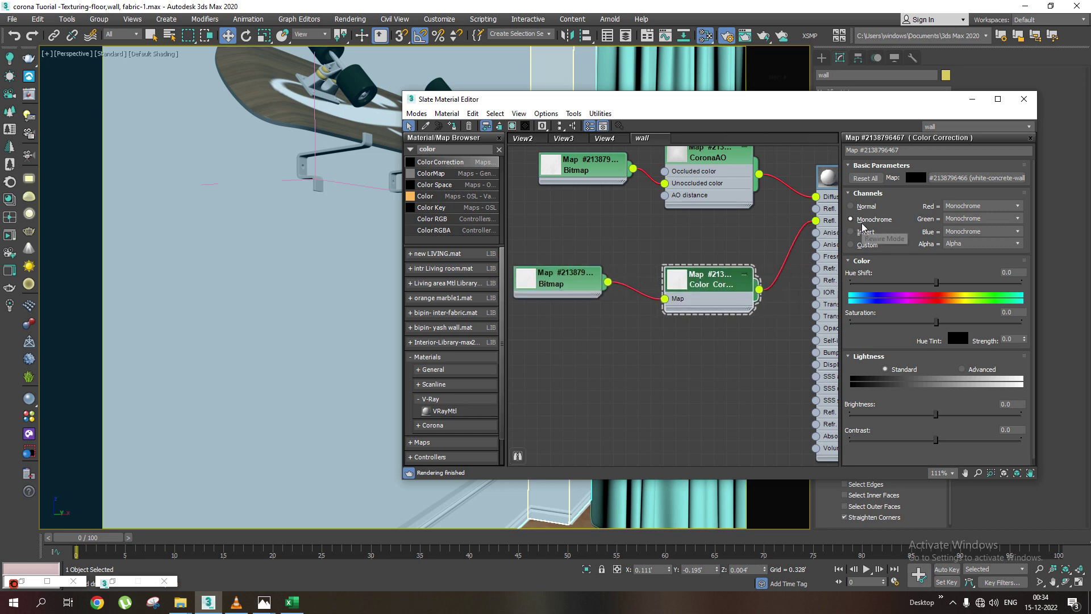
mouse_move(954, 417)
left_mouse_down()
mouse_move(971, 417)
mouse_move(952, 416)
left_mouse_up()
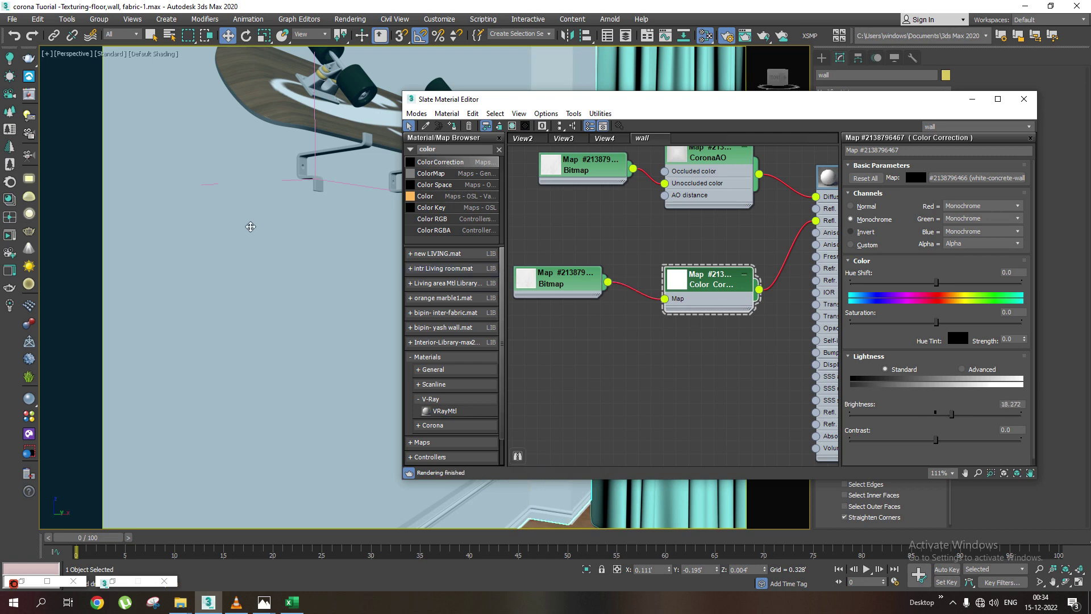
mouse_move(938, 440)
left_mouse_down()
mouse_move(996, 440)
mouse_move(929, 415)
left_mouse_up()
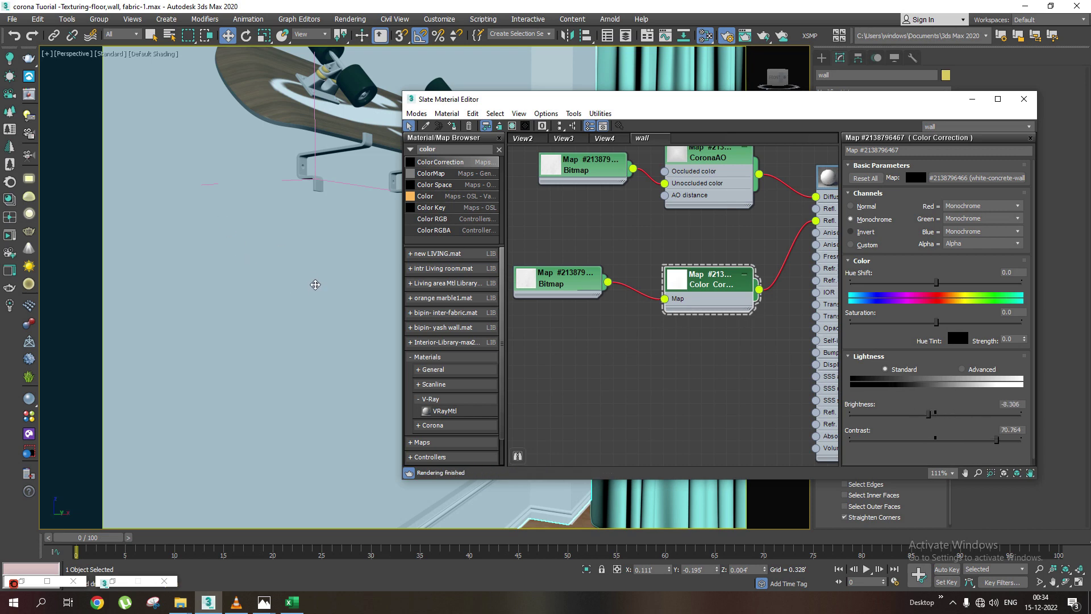
Wire the Color Correction output into the wall material's Bump and tidy the nodes
middle_click_drag(690, 361, 661, 342)
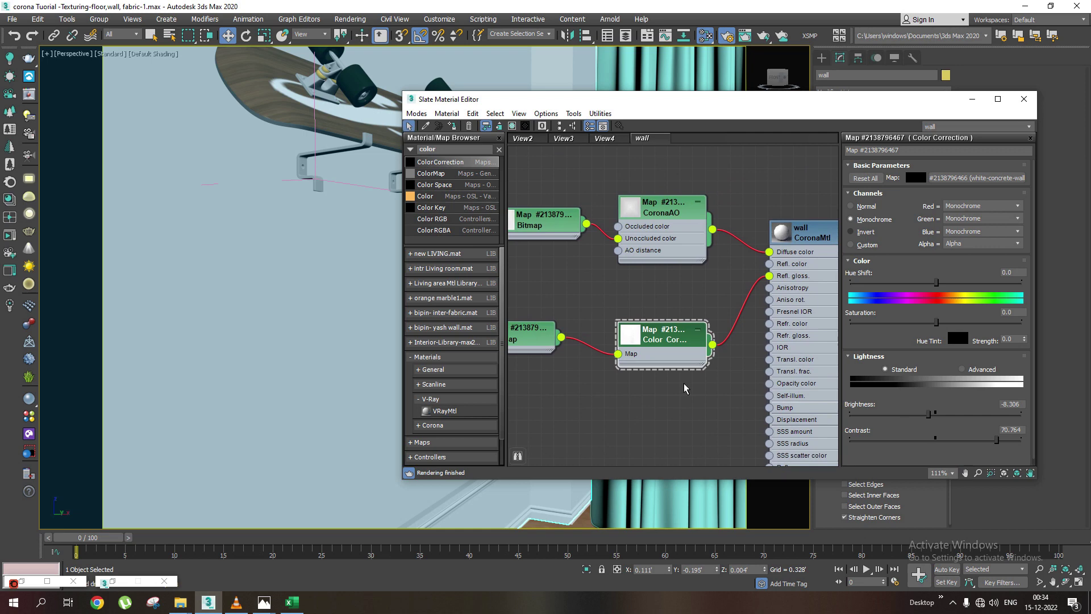
left_click_drag(658, 317, 714, 379)
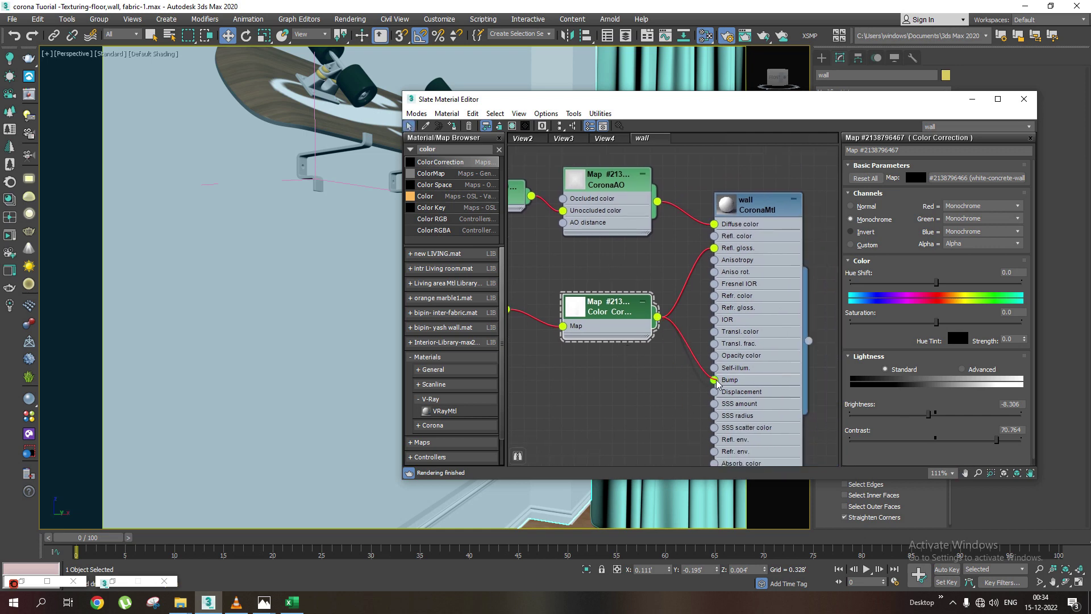
middle_click_drag(503, 200, 600, 257)
left_click_drag(600, 256, 609, 269)
middle_click_drag(609, 269, 602, 288)
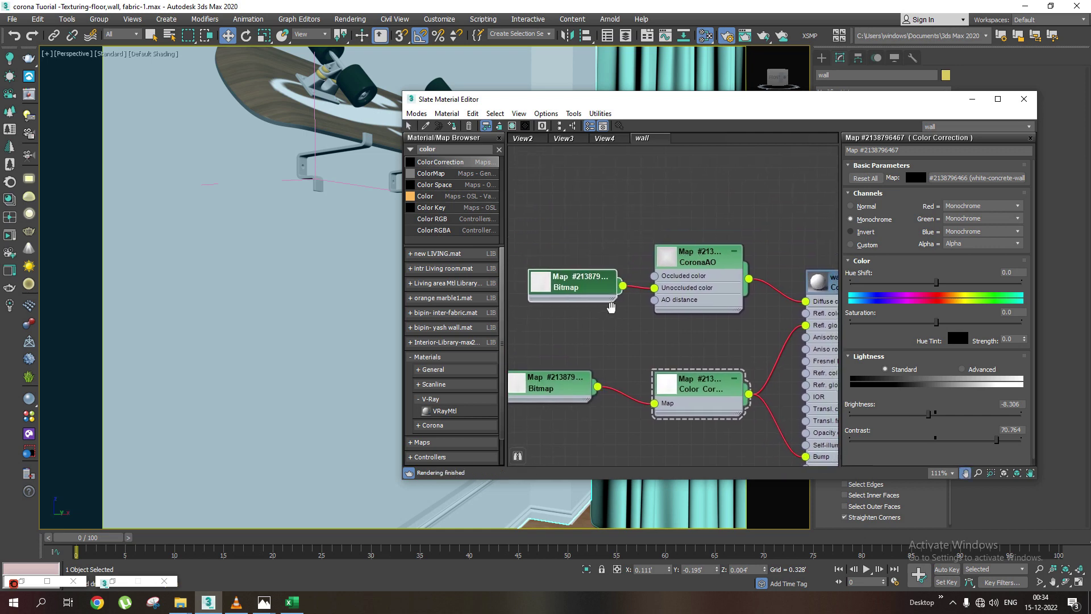
left_click_drag(673, 107, 748, 199)
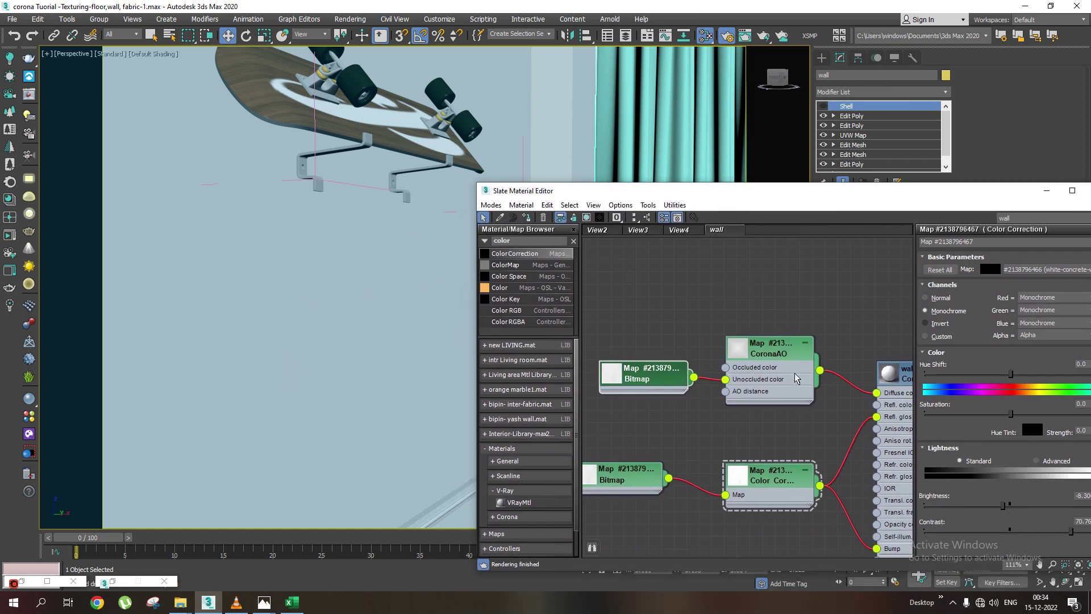
middle_click_drag(797, 382, 709, 355)
Assign the wall material to the selected wall, replacing the same-named material
right_click(847, 345)
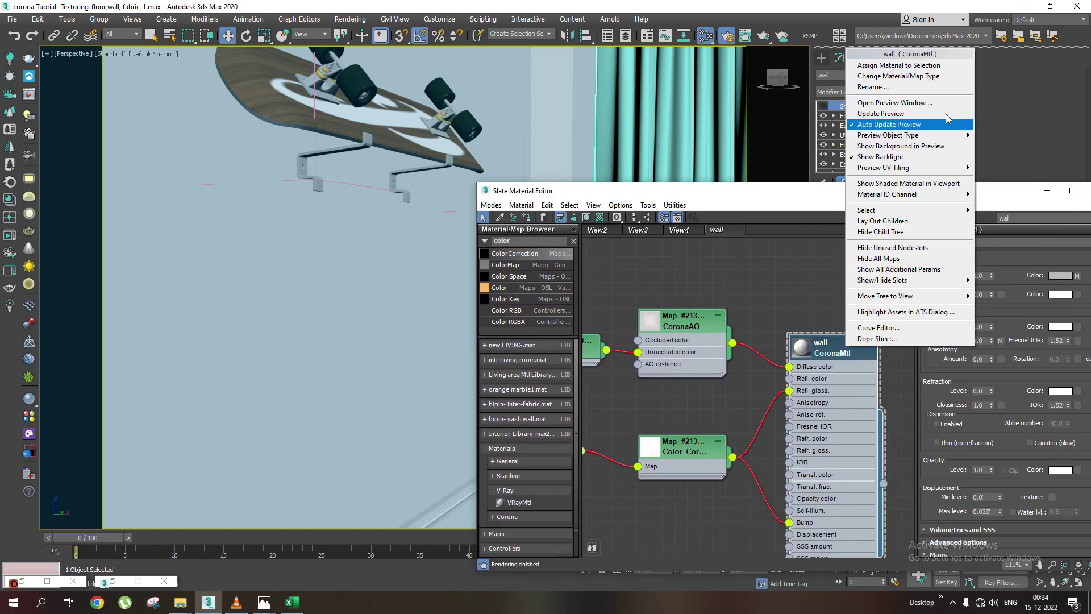
left_click(899, 65)
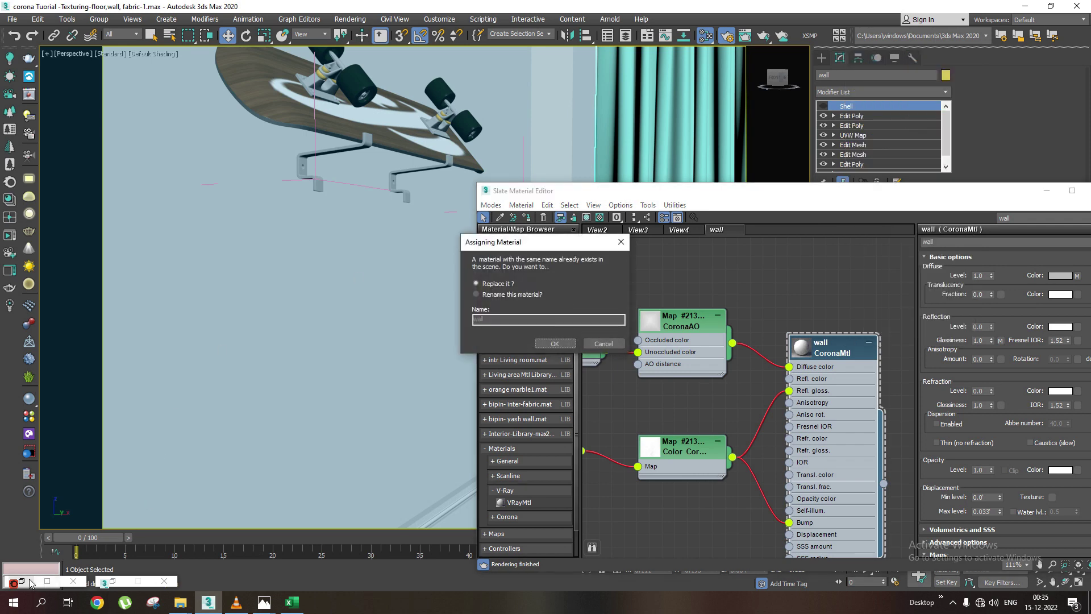
left_click(32, 583)
left_click(373, 77)
left_click(549, 342)
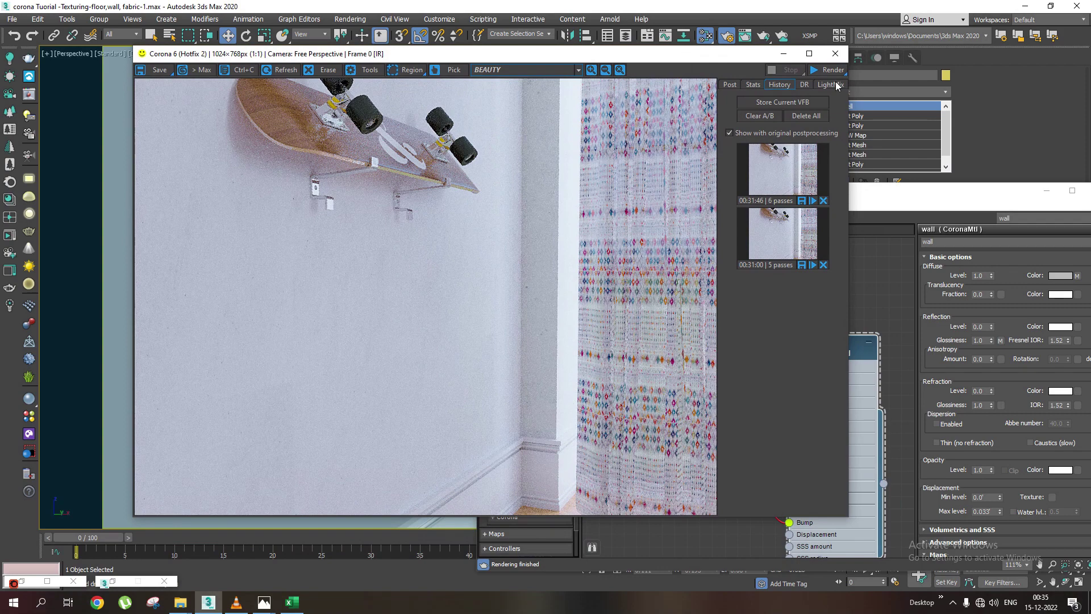
Clear all history snapshots in the Corona VFB so the interactive render restarts
left_click(822, 265)
left_click(823, 200)
left_click_drag(701, 59, 644, 35)
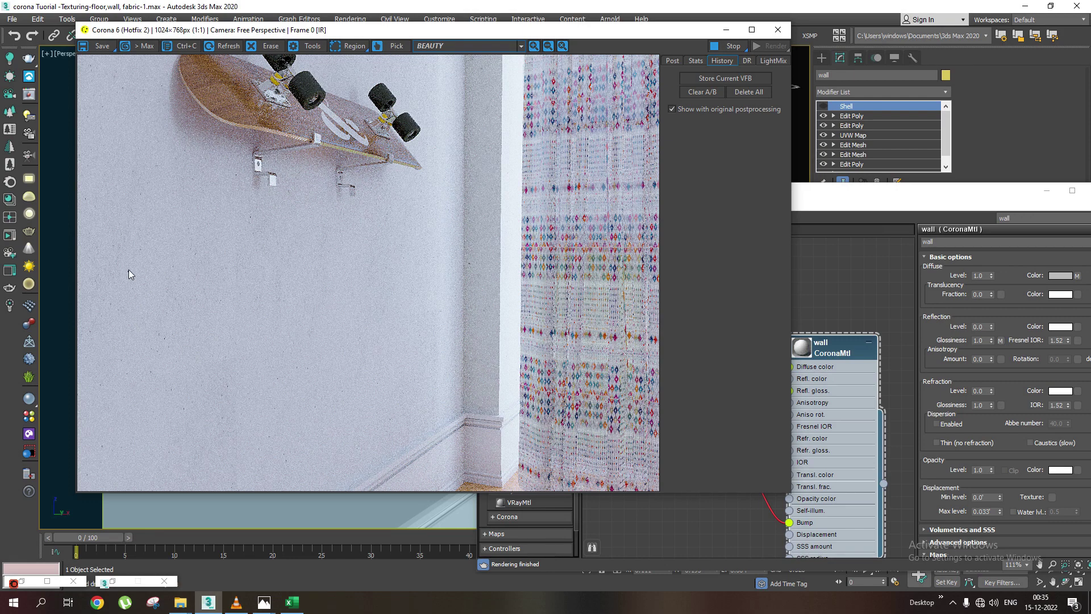
Zoom and pan around the Corona VFB to inspect the concrete wall texture
scroll(179, 300, "up", 1)
left_click_drag(173, 294, 273, 298)
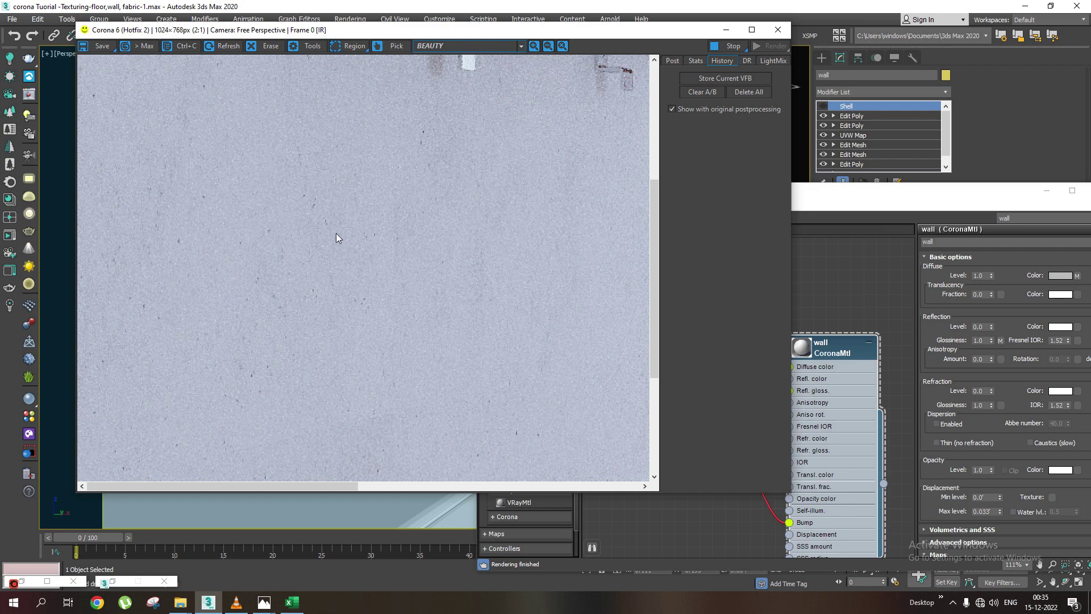
scroll(280, 238, "up", 1)
left_click_drag(305, 269, 430, 274)
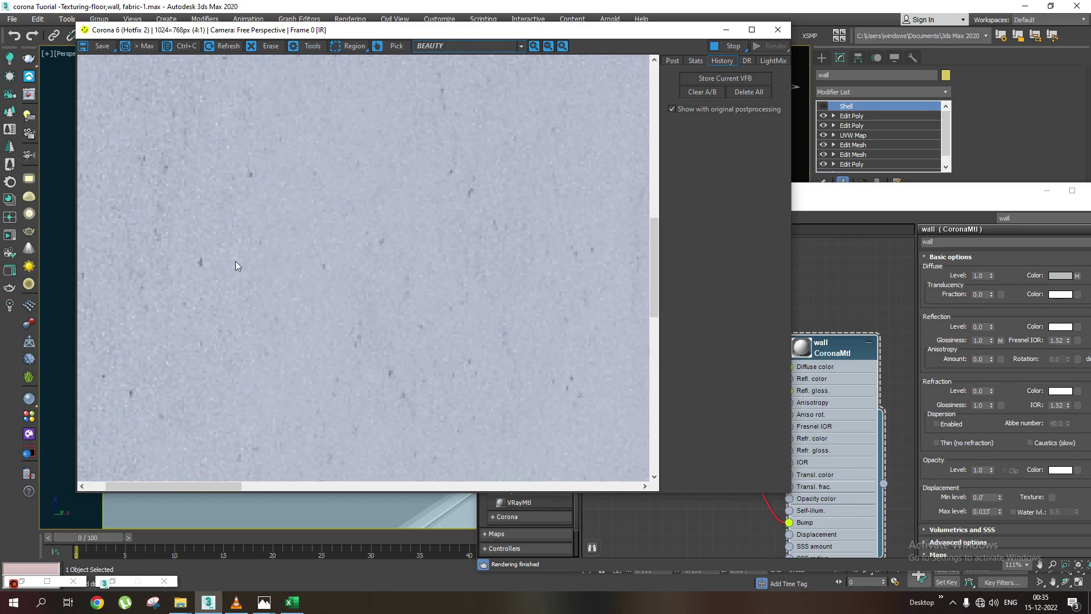
scroll(425, 257, "down", 1)
scroll(374, 277, "down", 2)
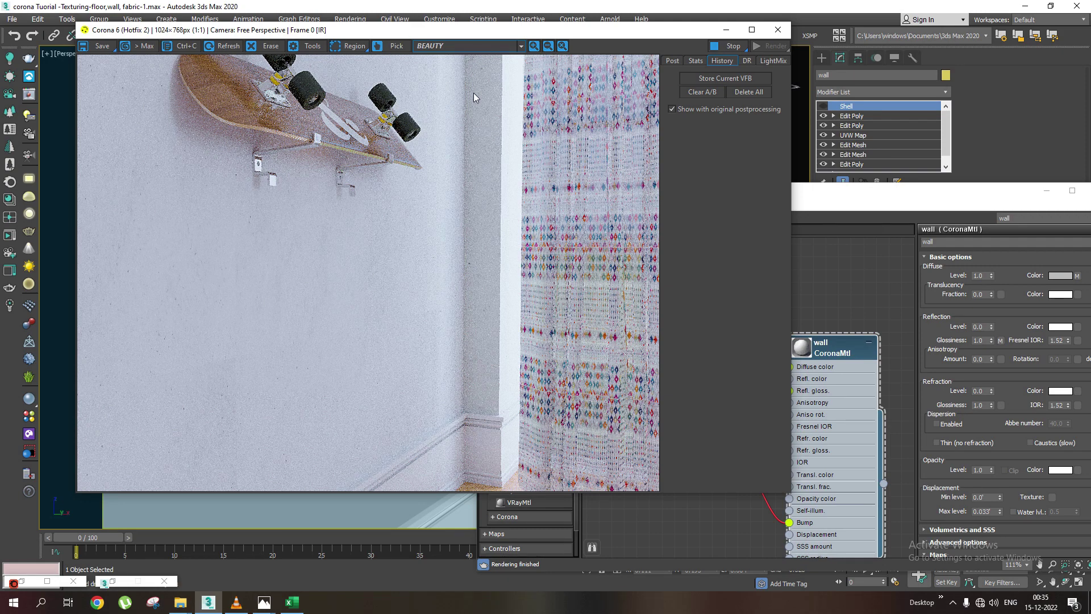
scroll(472, 93, "up", 1)
mouse_move(466, 330)
left_mouse_down()
mouse_move(458, 244)
mouse_move(431, 211)
left_mouse_up()
Bring the Slate Material Editor forward and review the CoronaAO map settings
left_click(854, 198)
left_click_drag(855, 198, 893, 178)
middle_click_drag(716, 317, 784, 293)
left_click(800, 283)
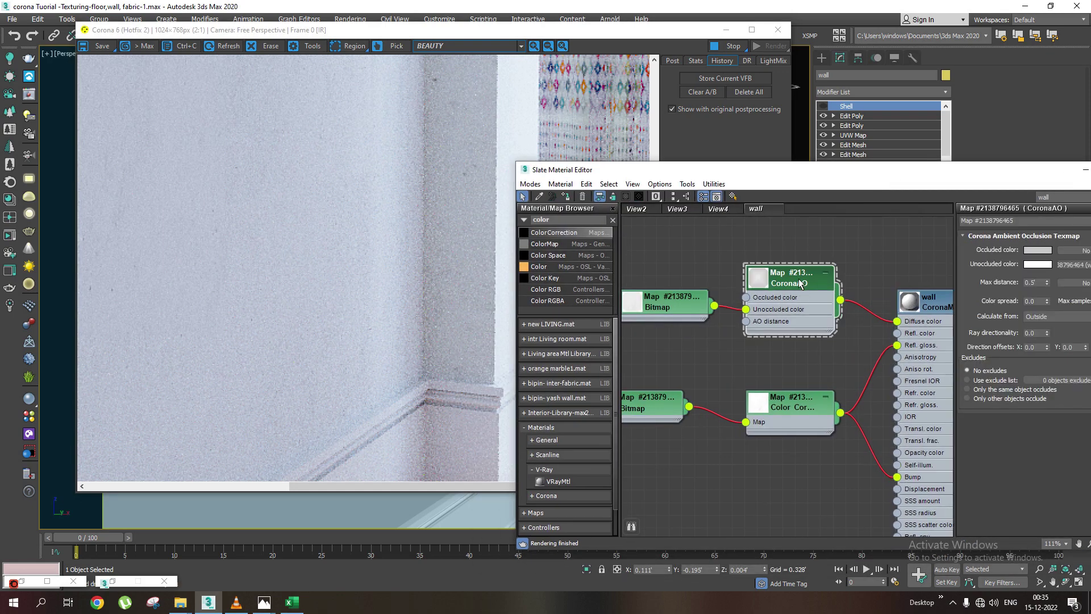
left_click_drag(739, 169, 793, 175)
Recheck the render up close, then bring the material editor back in front
left_click(428, 244)
scroll(428, 244, "up", 1)
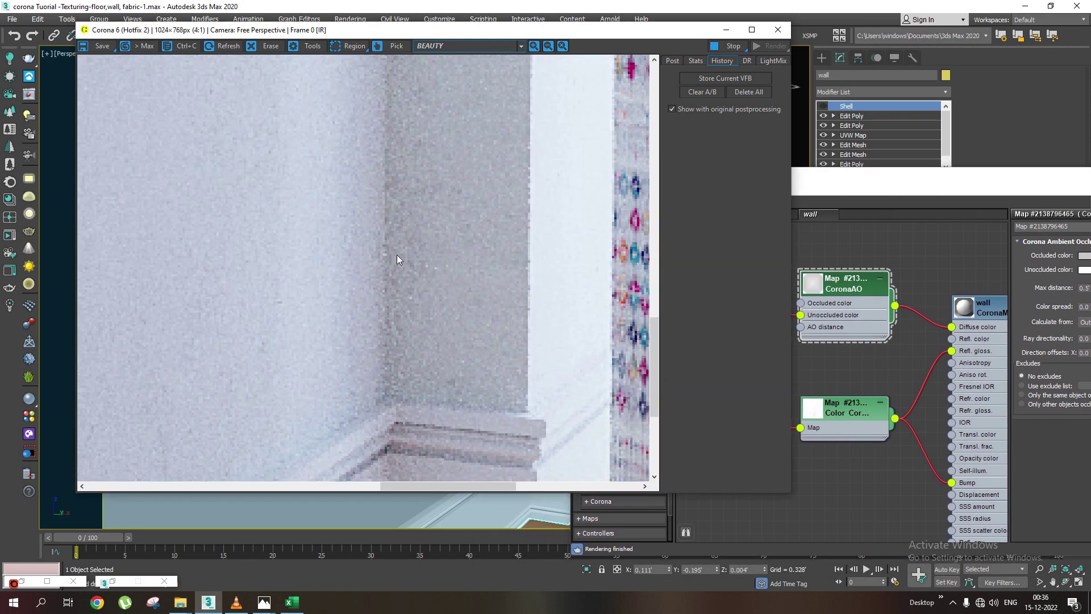
scroll(397, 267, "down", 1)
left_click_drag(411, 254, 414, 245)
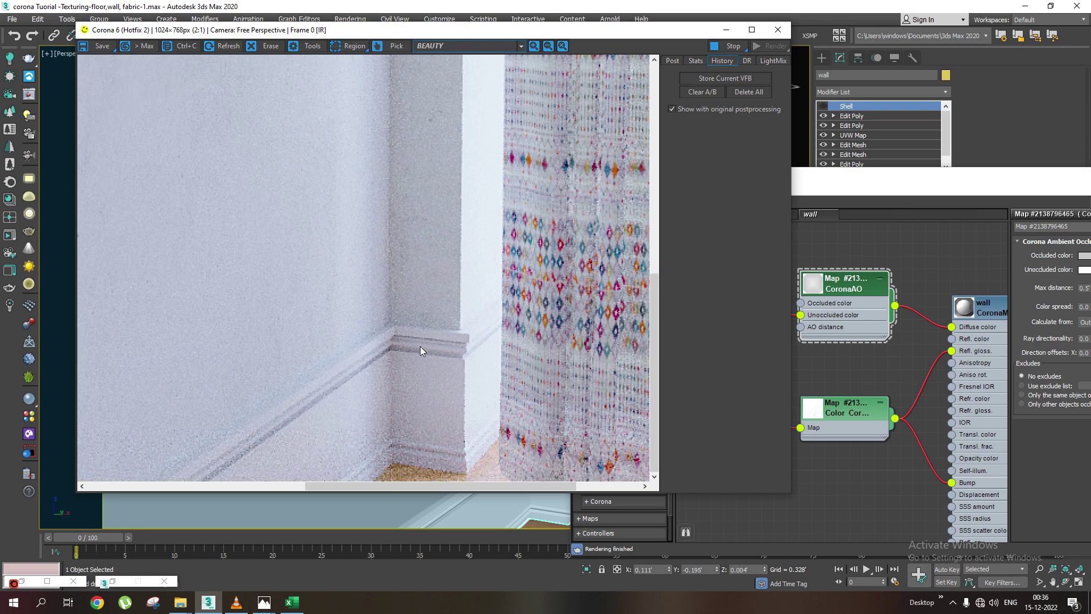
scroll(414, 247, "down", 1)
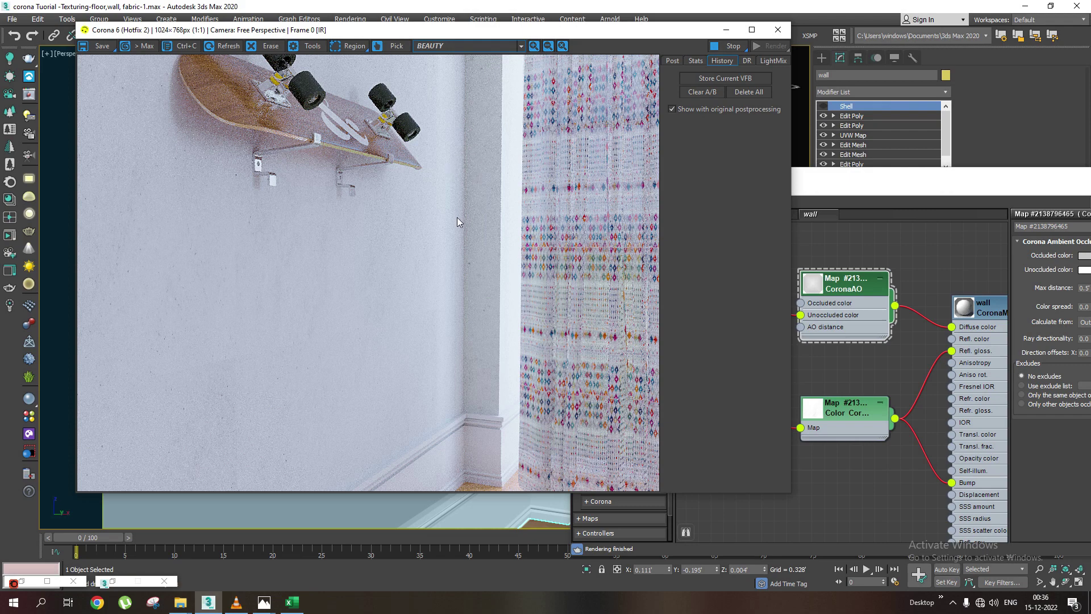
left_click_drag(864, 177, 820, 165)
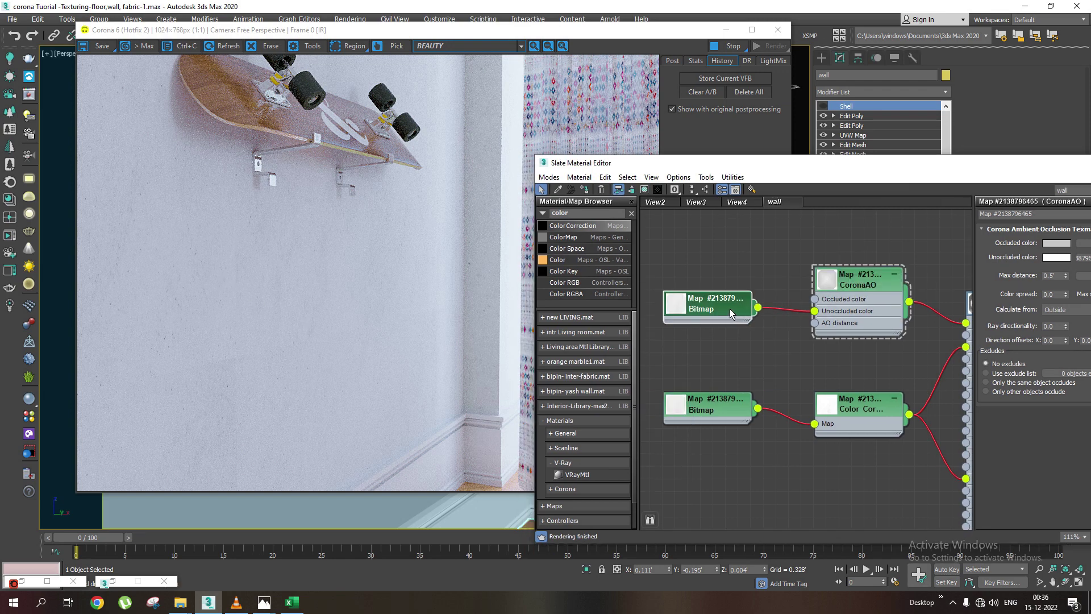
Open the top Bitmap and wall CoronaMtl parameters in the Slate node graph
middle_click_drag(730, 309, 687, 337)
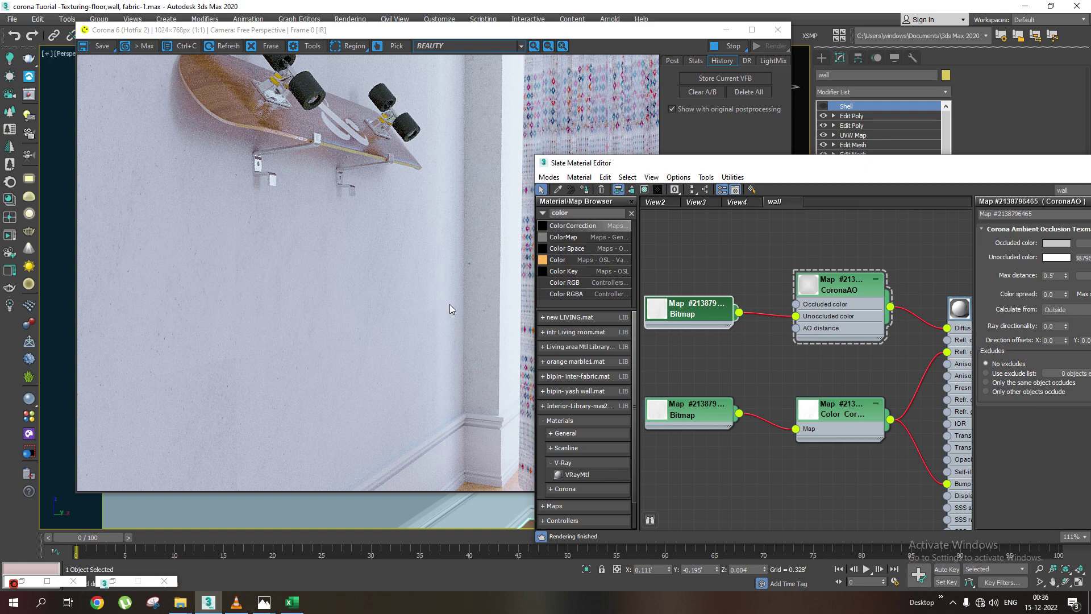
mouse_move(834, 319)
middle_mouse_down()
mouse_move(814, 340)
mouse_move(826, 338)
middle_mouse_up()
double_click(684, 298)
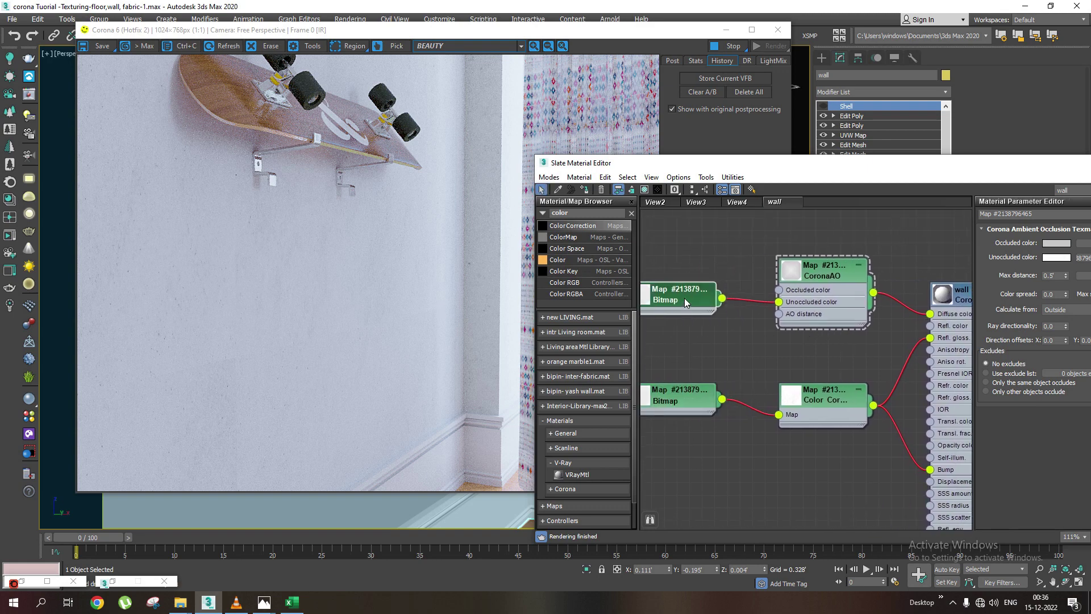
left_click_drag(890, 180, 767, 179)
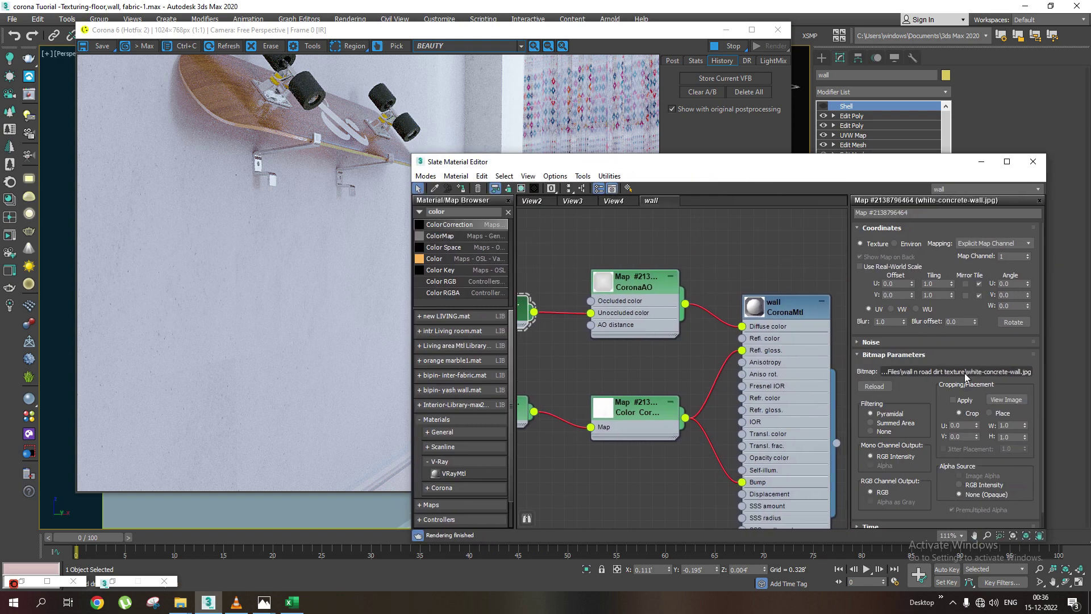
middle_click_drag(705, 346, 671, 353)
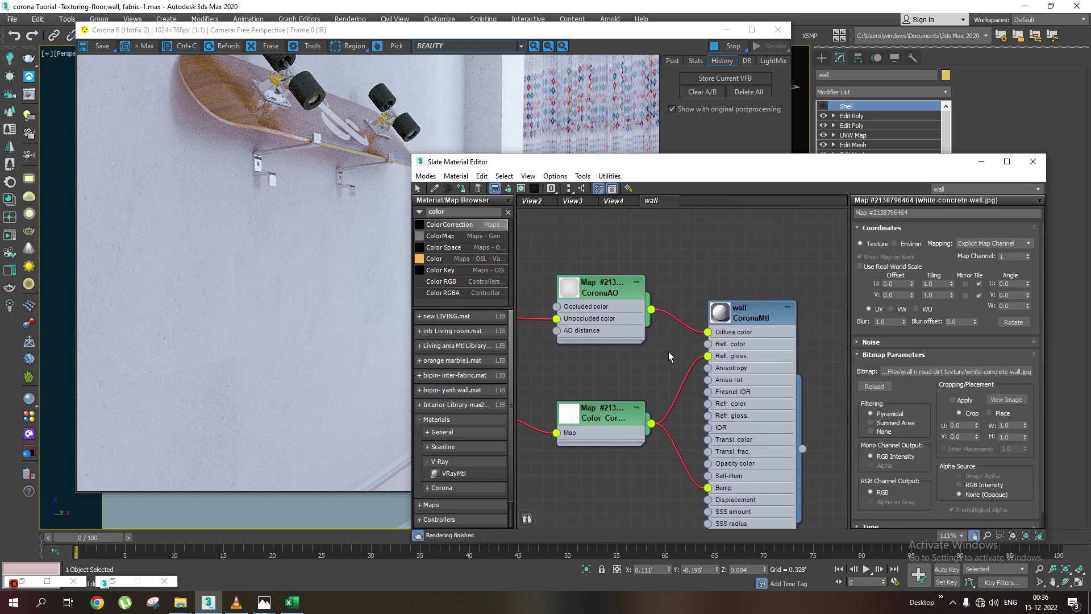
double_click(744, 313)
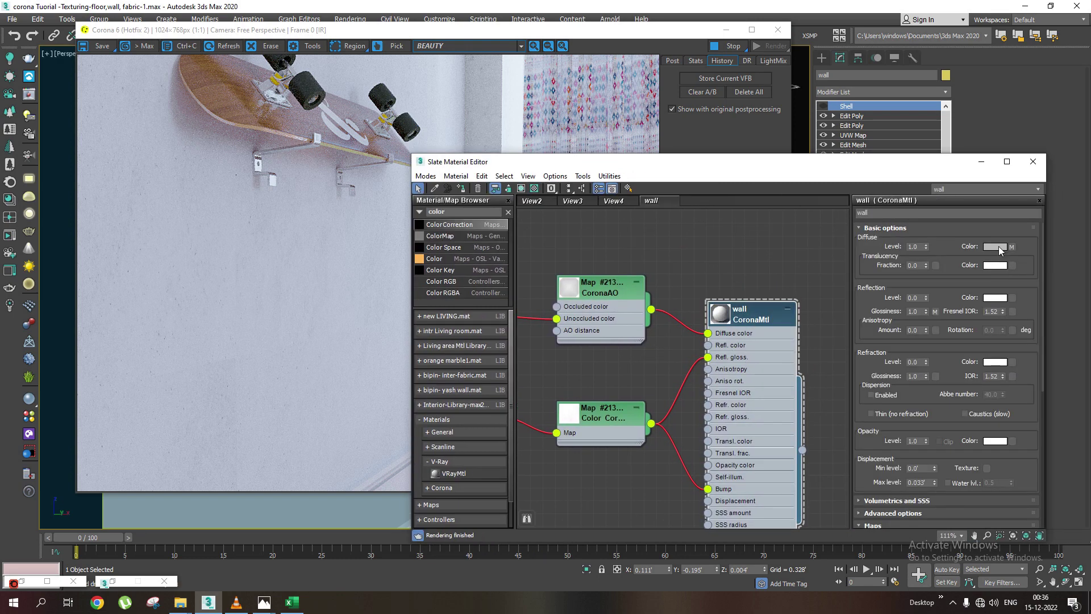
Stop the interactive Corona render and pan the graph back to the Bitmap nodes
left_click_drag(715, 163, 874, 166)
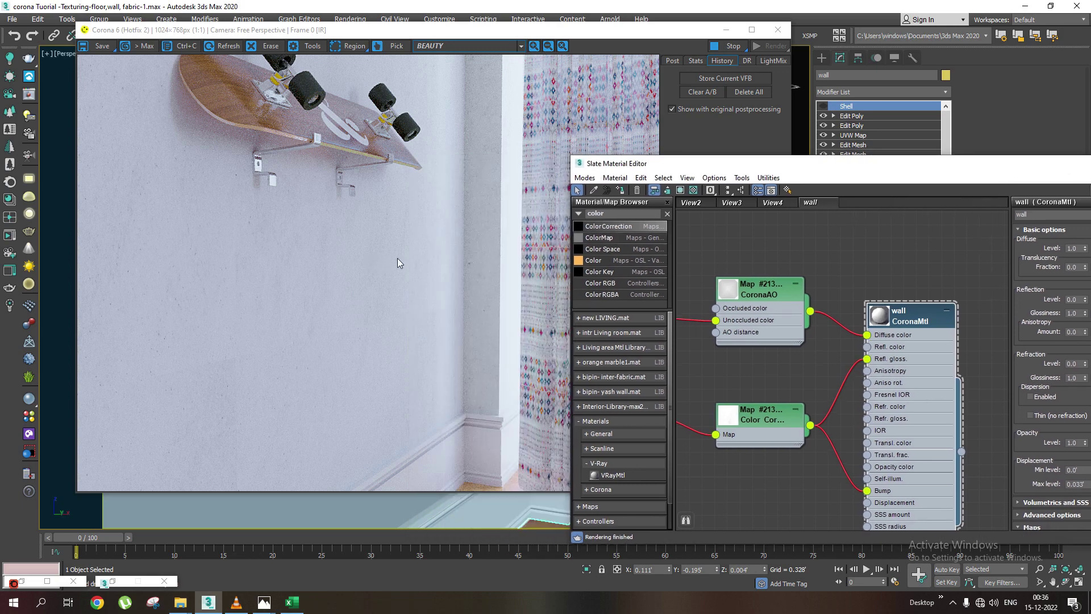
left_click(732, 48)
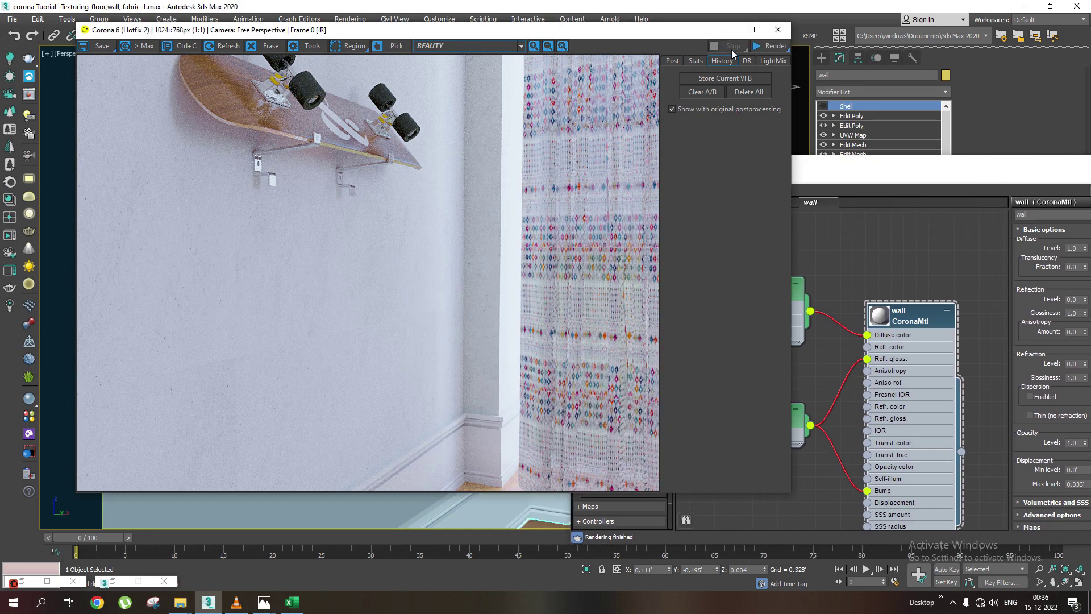
left_click(842, 261)
left_click_drag(900, 165, 879, 160)
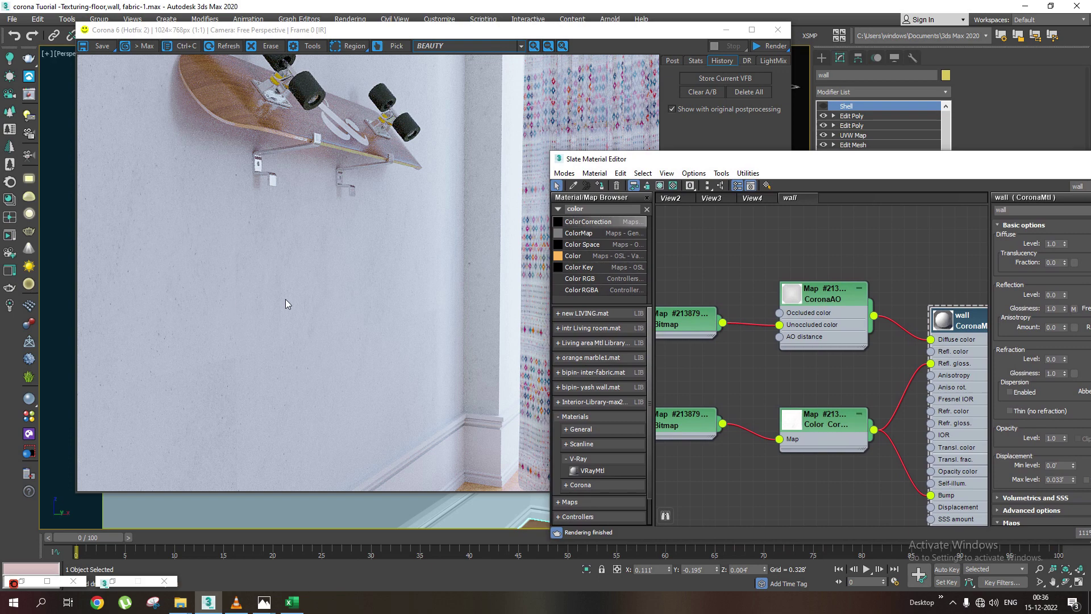
middle_click_drag(739, 370, 799, 375)
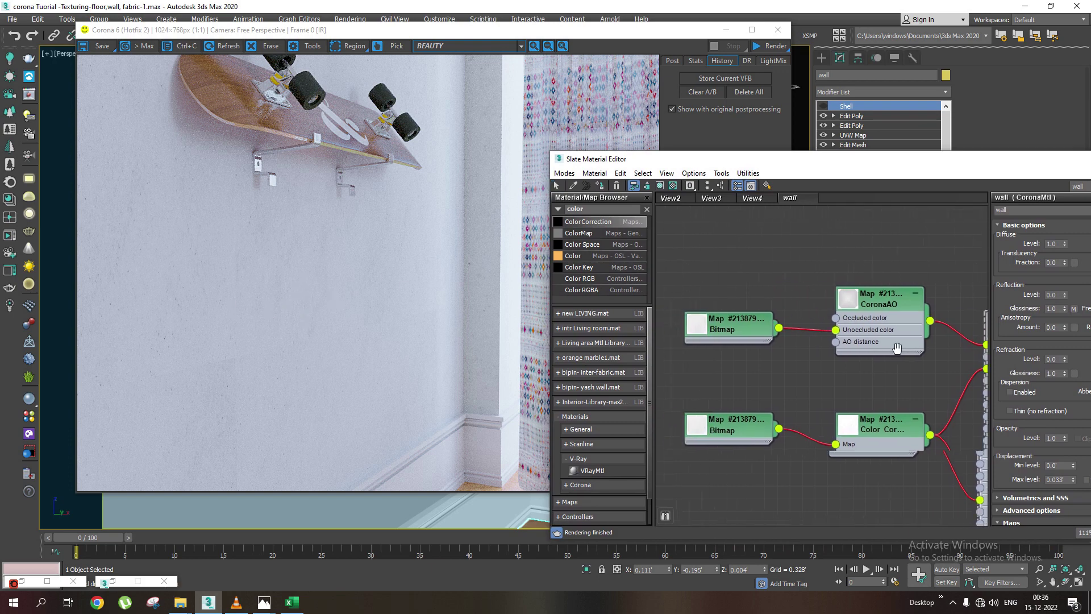
double_click(607, 211)
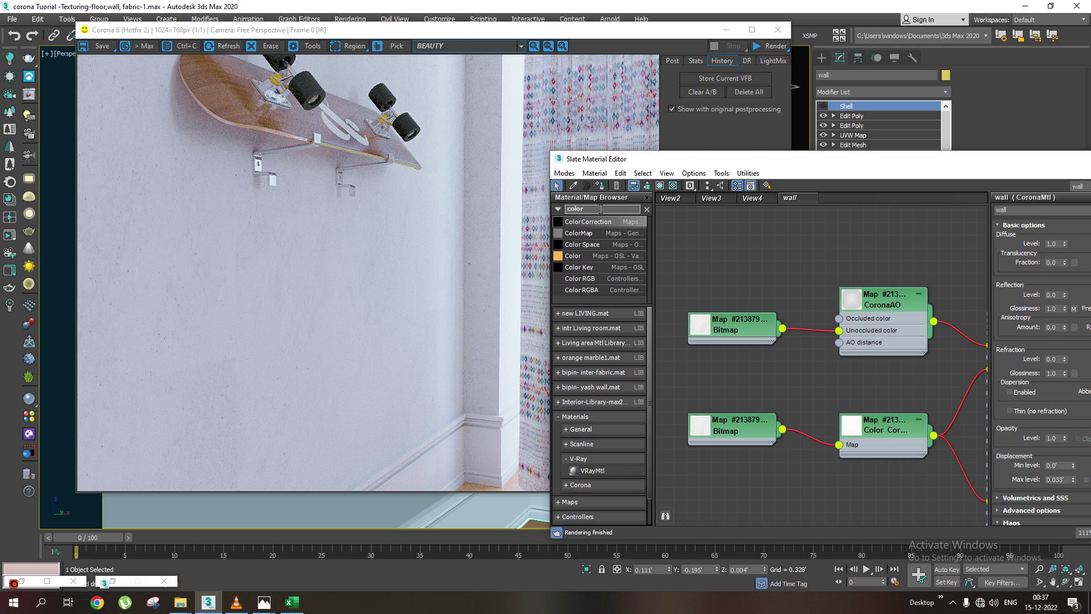
Add a CoronaColor map to the wall graph via a 'coronacol' browser search
key("BackSpace")
key("BackSpace")
type("ronacol")
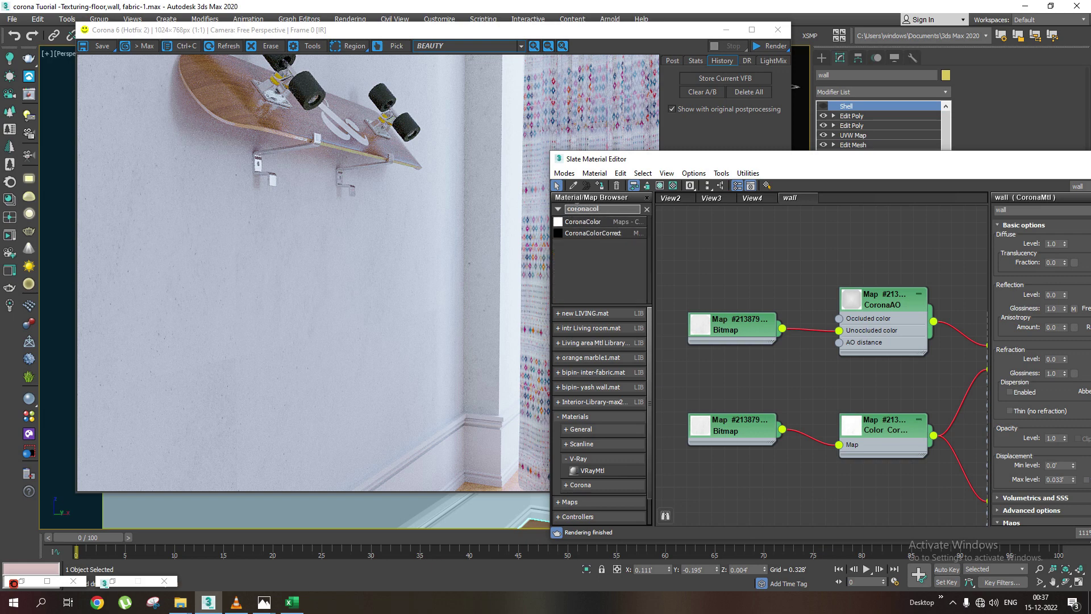
left_click_drag(583, 222, 762, 251)
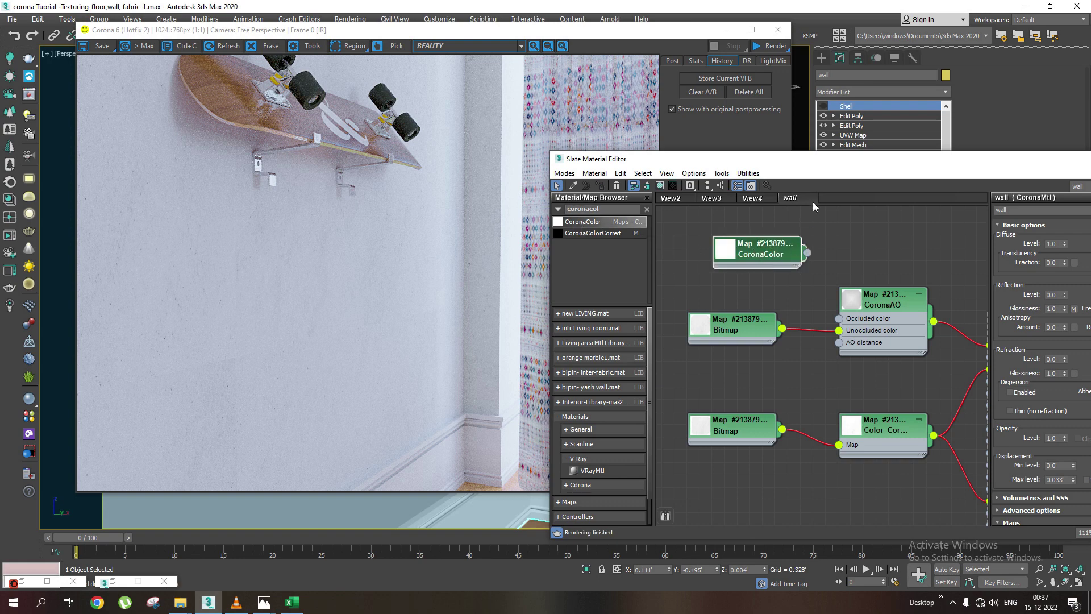
left_click_drag(739, 158, 645, 151)
double_click(680, 241)
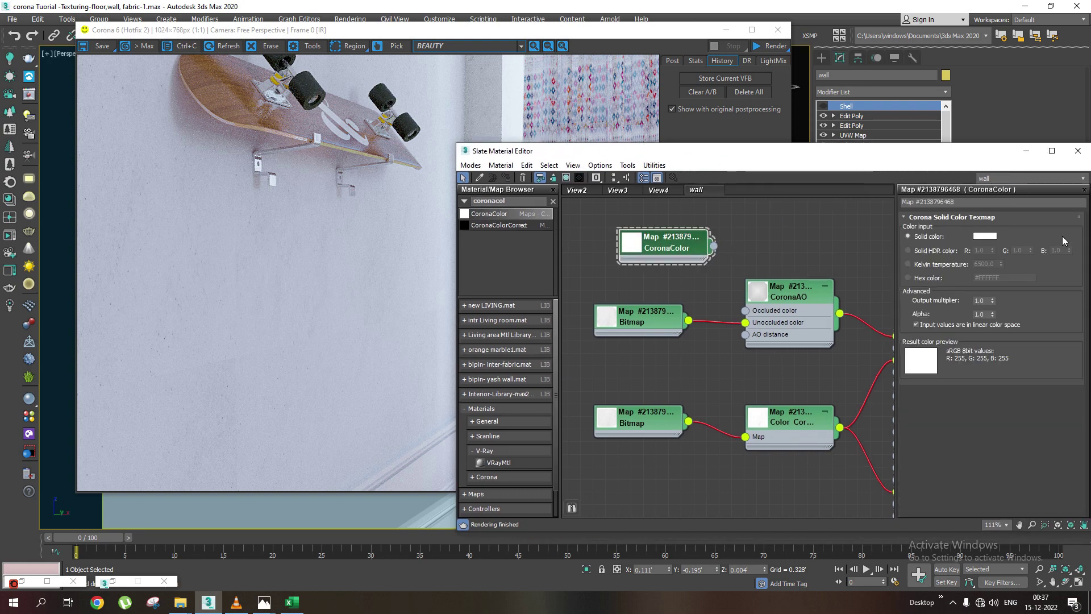
Set the CoronaColor solid colour to pale cream (255, 255, 228)
left_click(991, 236)
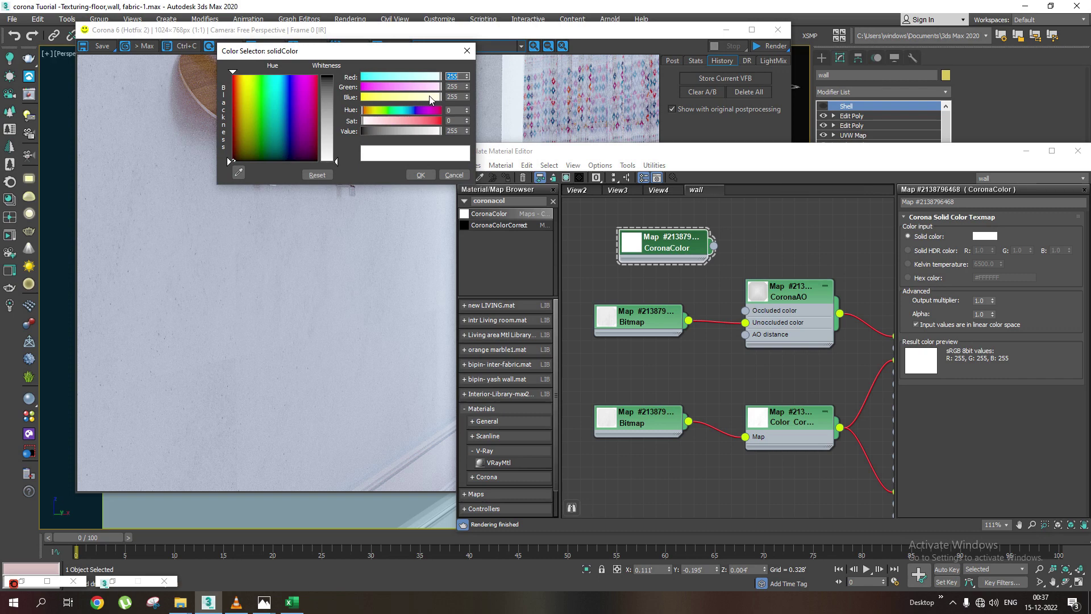
left_click_drag(431, 98, 424, 98)
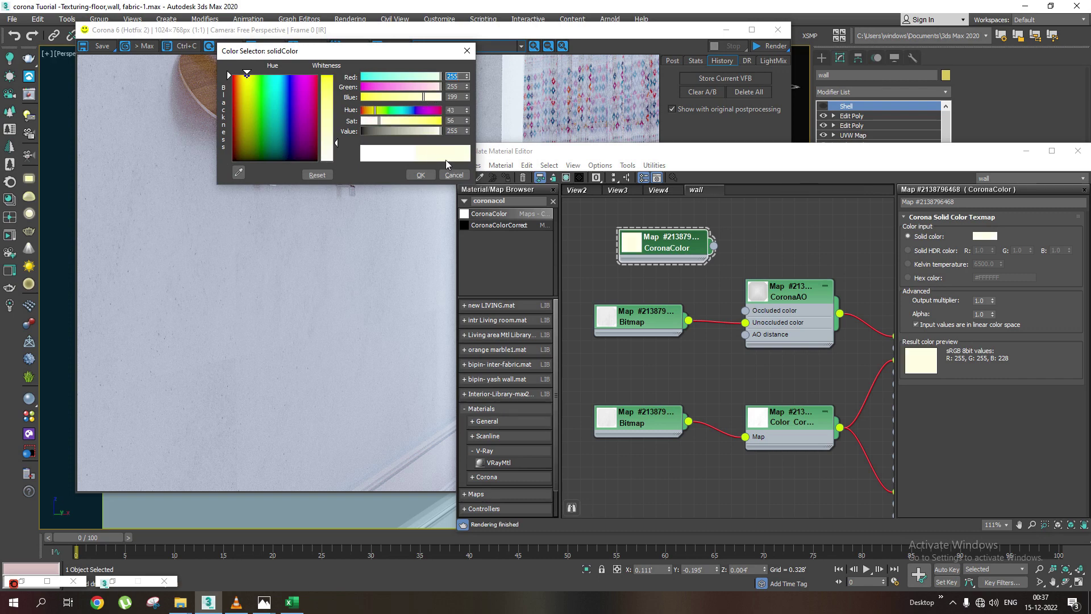
left_click(428, 174)
double_click(649, 247)
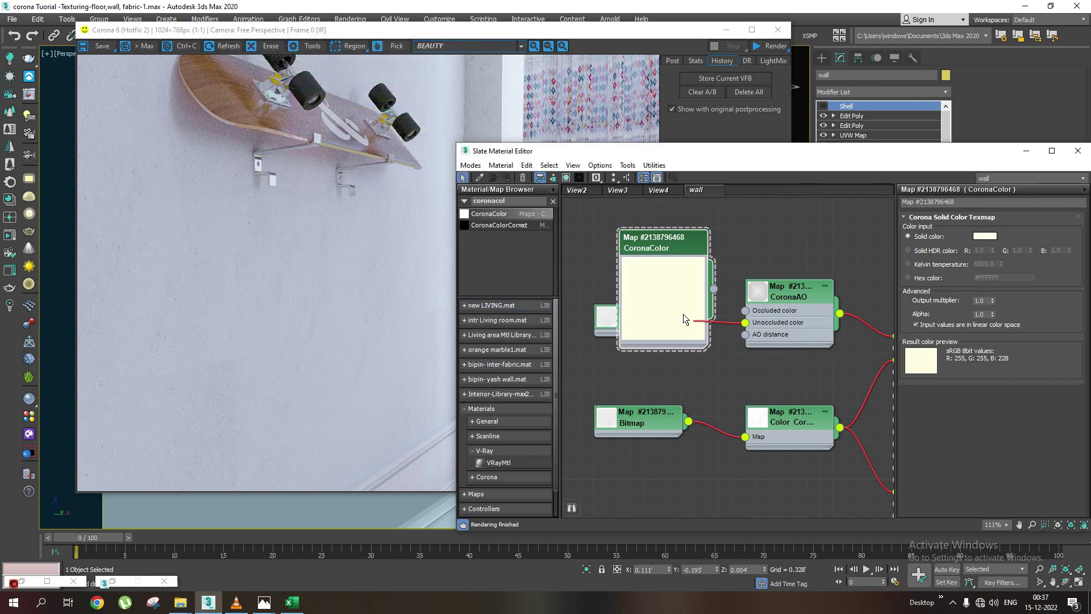
double_click(651, 285)
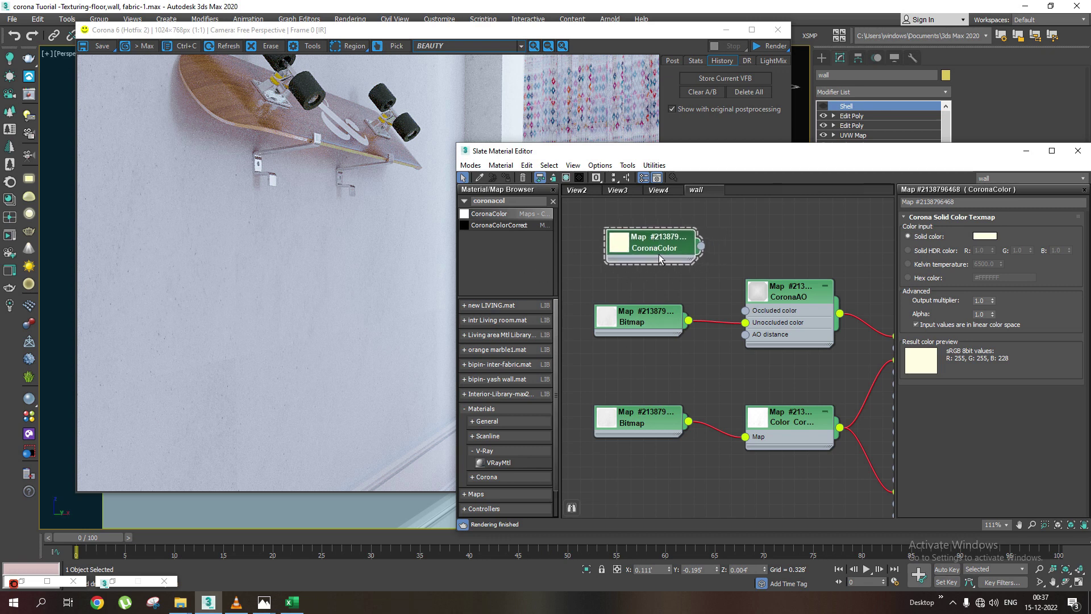
middle_click_drag(636, 303, 715, 310)
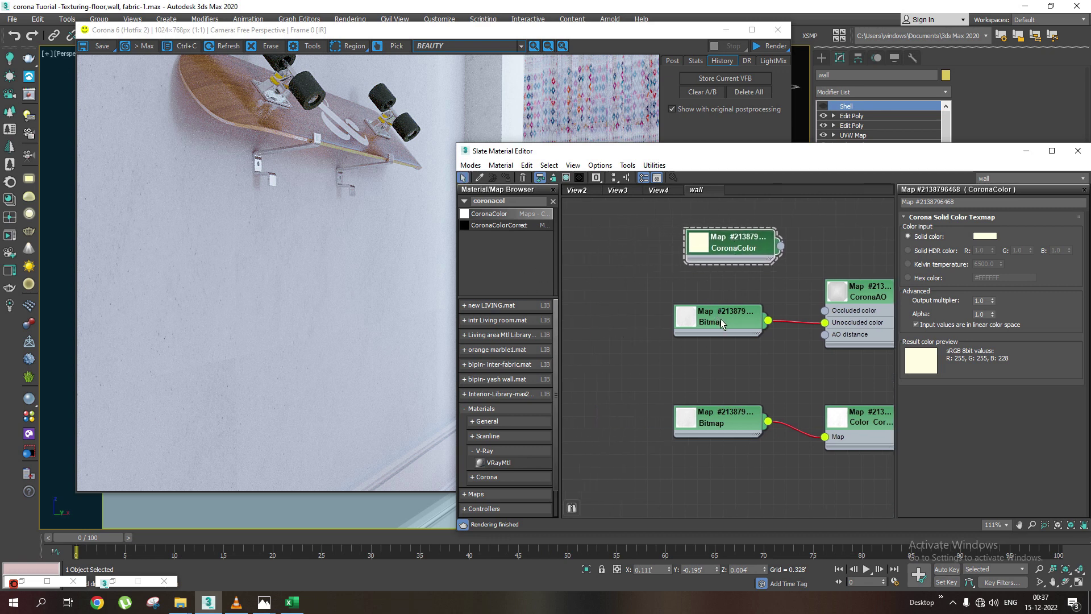
Enlarge the concrete Bitmap's preview to inspect the texture, then collapse it
left_click(721, 319)
double_click(691, 323)
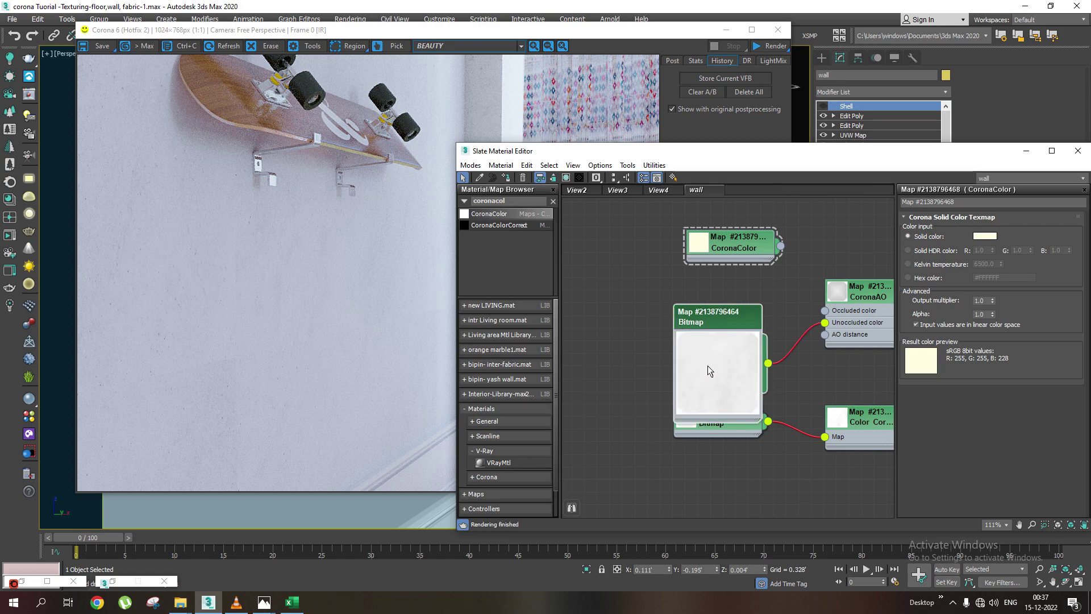
scroll(718, 370, "up", 3)
scroll(708, 343, "up", 2)
middle_click_drag(708, 344, 739, 398)
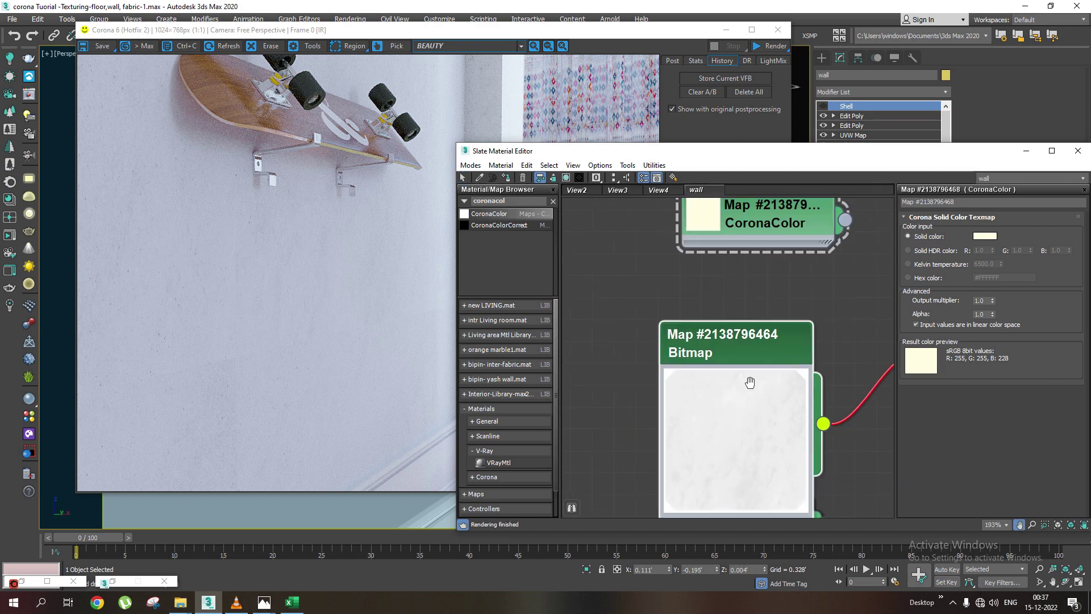
double_click(744, 364)
scroll(776, 335, "down", 1)
middle_click_drag(777, 335, 754, 370)
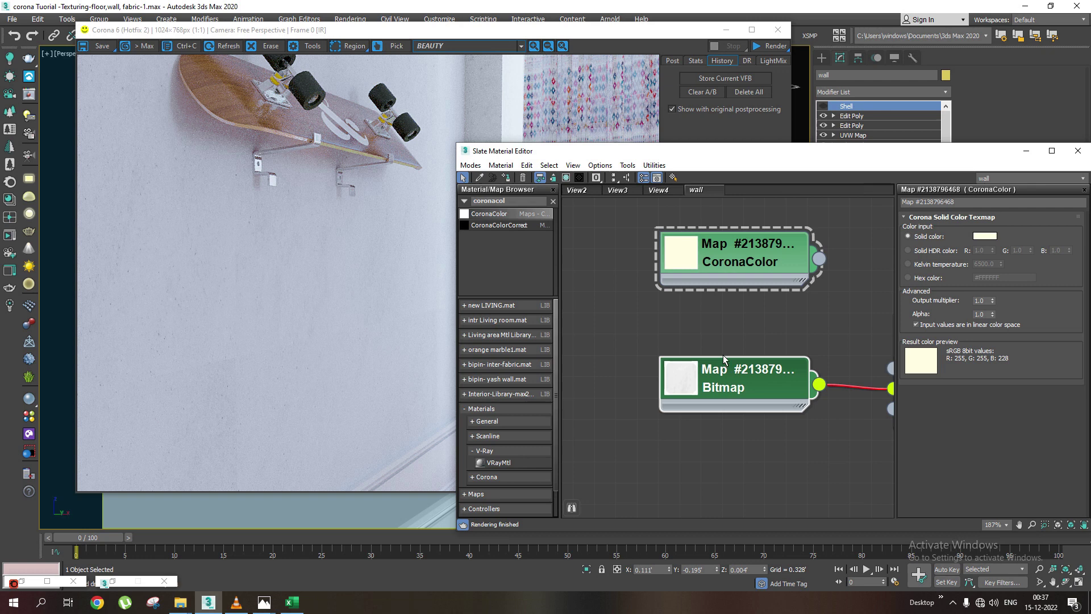
Add a Composite map via a 'compo' browser search and position it in the graph
double_click(523, 202)
type("compo")
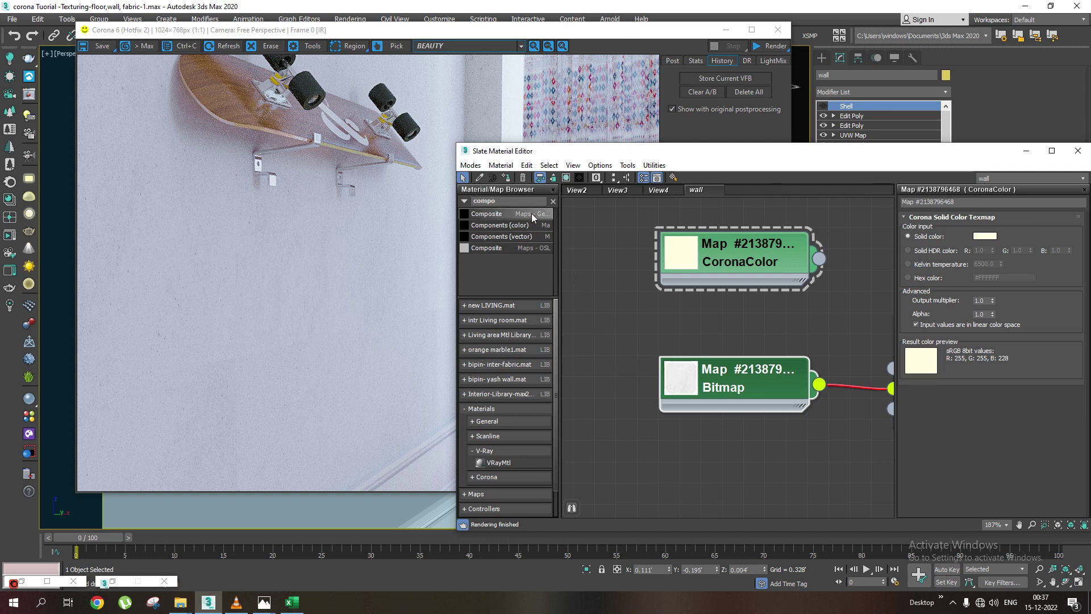
left_click_drag(530, 213, 704, 340)
scroll(716, 324, "down", 1)
scroll(721, 316, "down", 2)
scroll(728, 309, "down", 2)
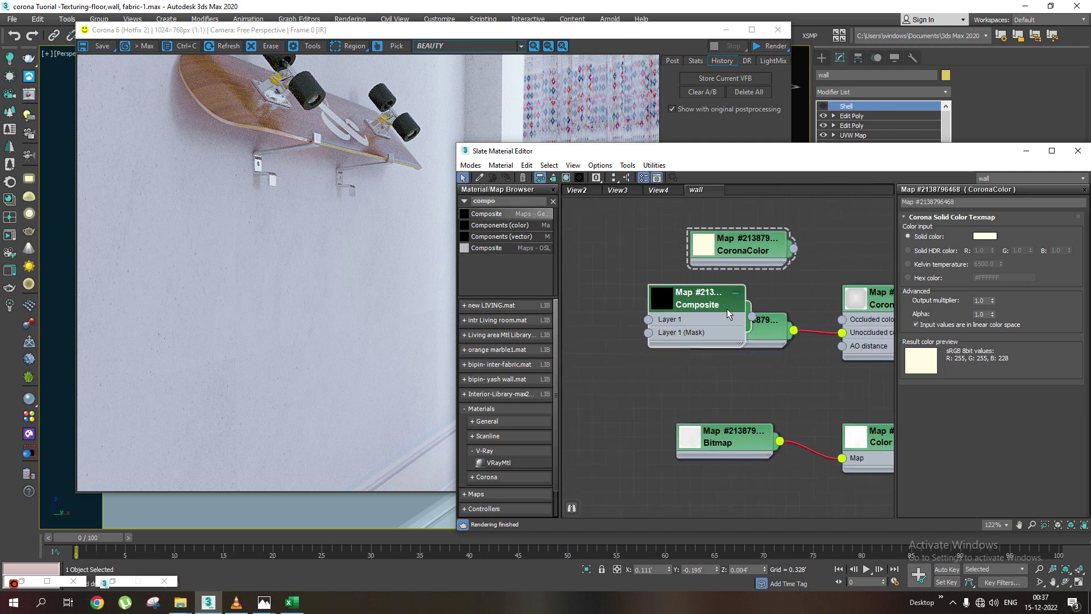
scroll(727, 309, "down", 2)
middle_click_drag(727, 309, 805, 334)
left_click_drag(805, 341, 707, 289)
mouse_move(710, 318)
middle_mouse_down()
mouse_move(727, 339)
mouse_move(552, 331)
middle_mouse_up()
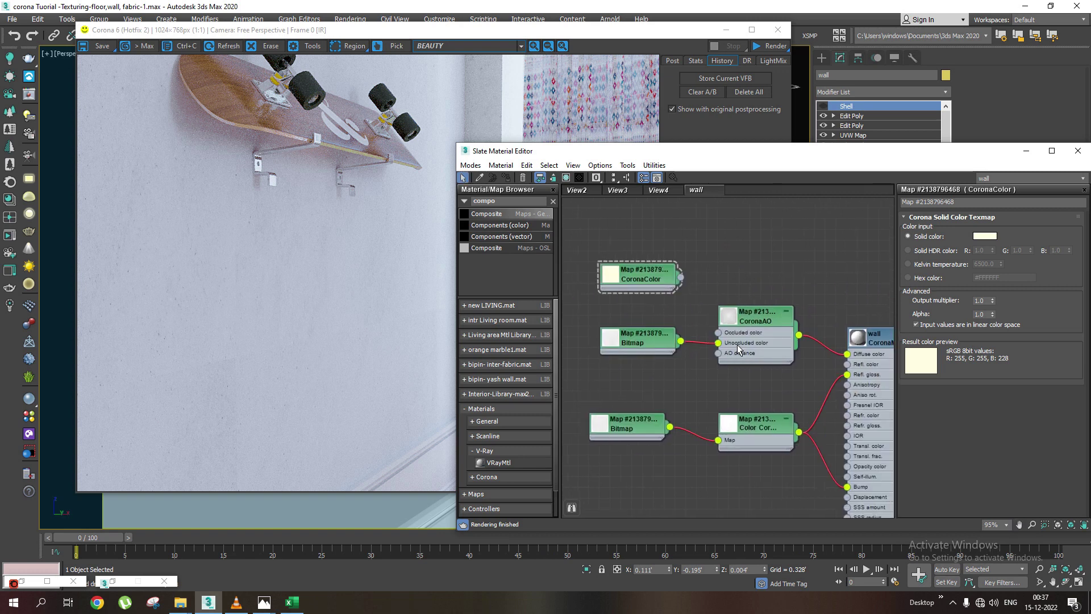
middle_click_drag(737, 345, 838, 353)
left_click_drag(799, 342, 637, 364)
middle_click_drag(638, 363, 871, 288)
Arrange the CoronaColor and bitmap beside the Composite and add a second Composite layer
left_click_drag(871, 289, 633, 286)
scroll(658, 278, "up", 2)
left_click_drag(701, 361, 659, 340)
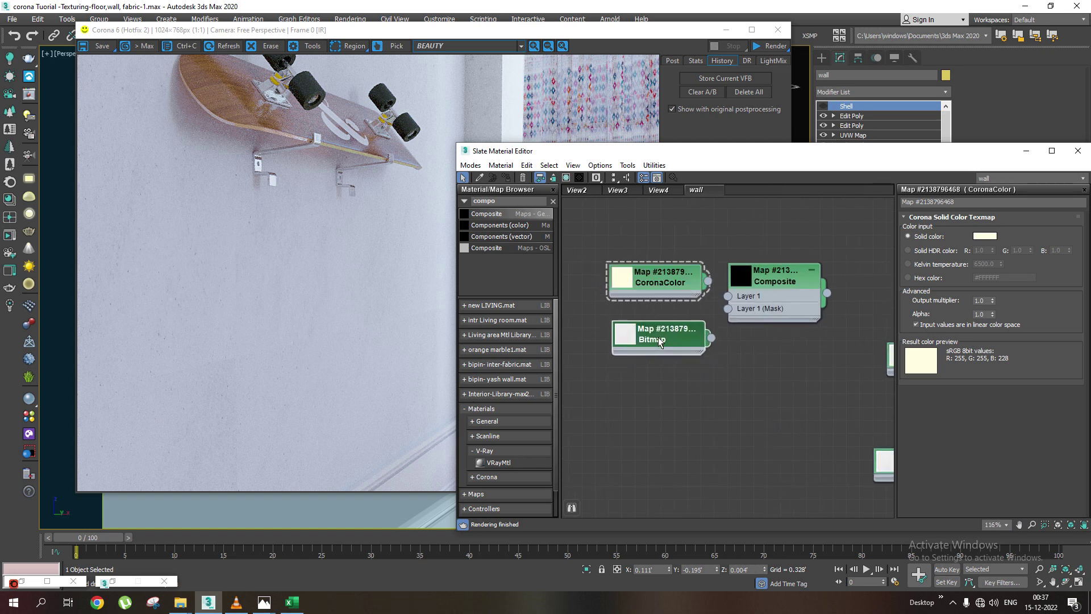
middle_click_drag(659, 340, 690, 359)
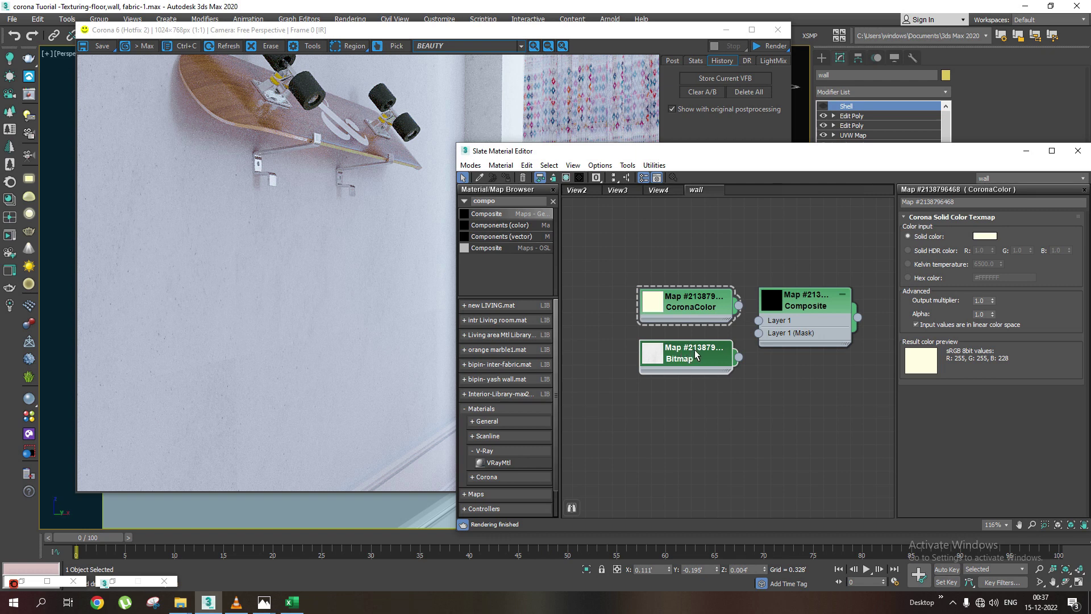
middle_click_drag(821, 304, 749, 318)
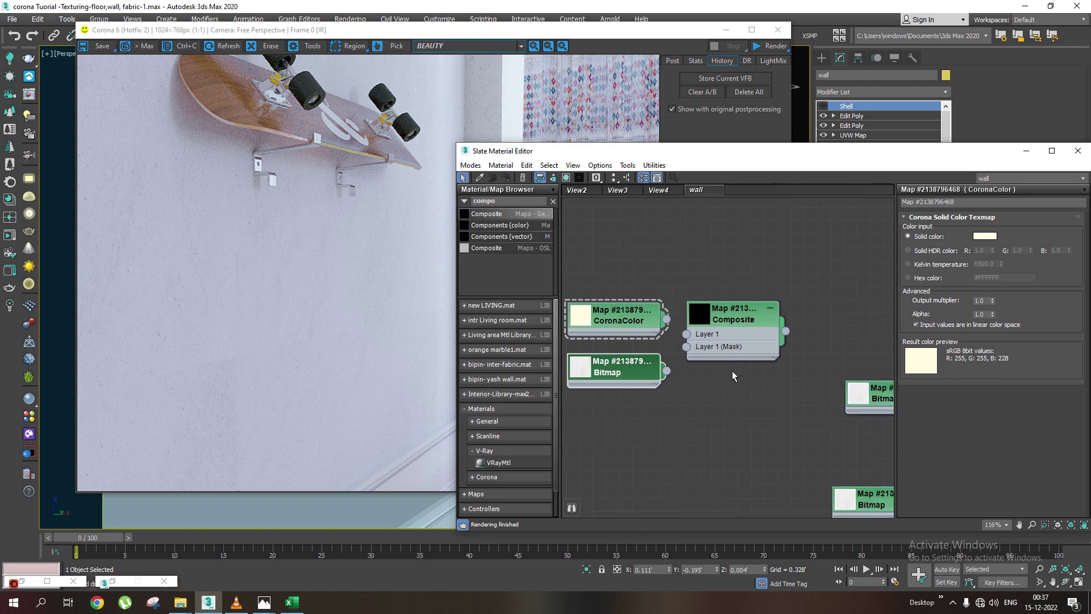
left_click(745, 317)
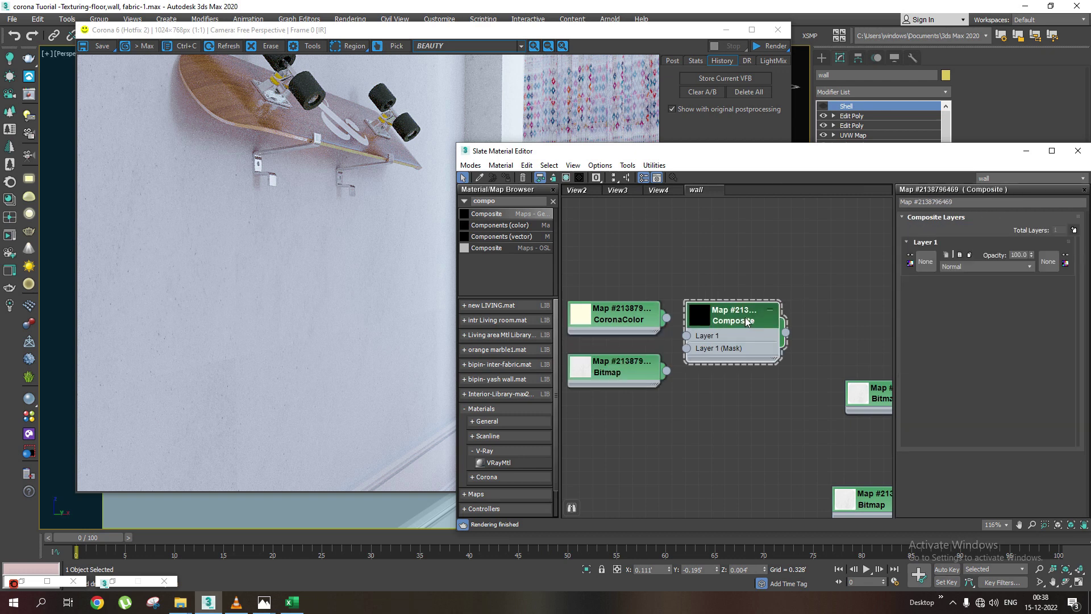
left_click_drag(938, 151, 854, 149)
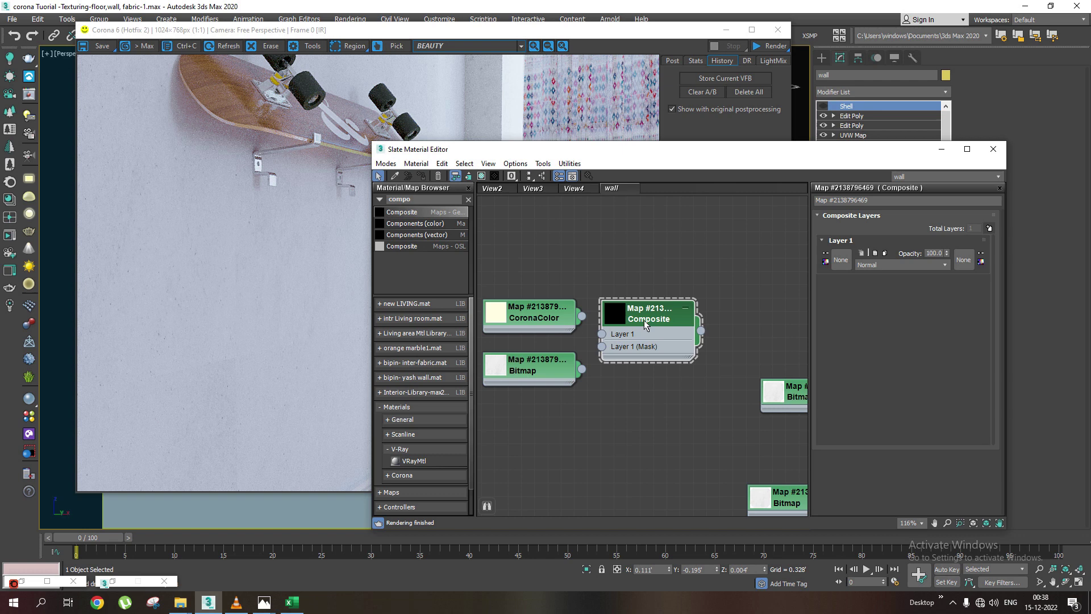
left_click(990, 228)
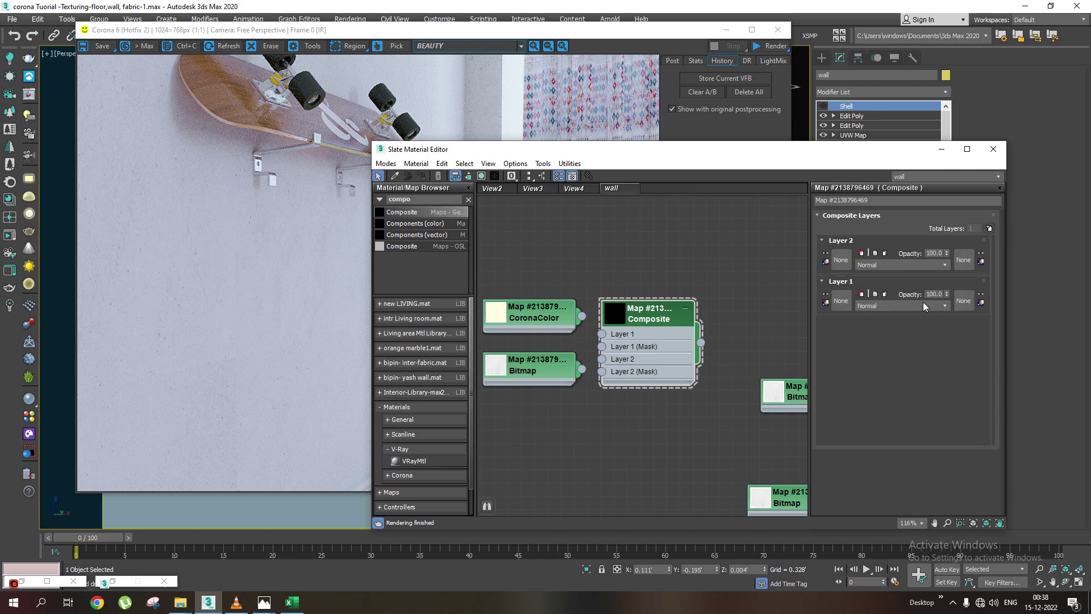
Place the cream CoronaColor below the bitmap and wire it into Composite Layer 2
middle_click_drag(531, 313, 605, 314)
left_click_drag(605, 314, 593, 314)
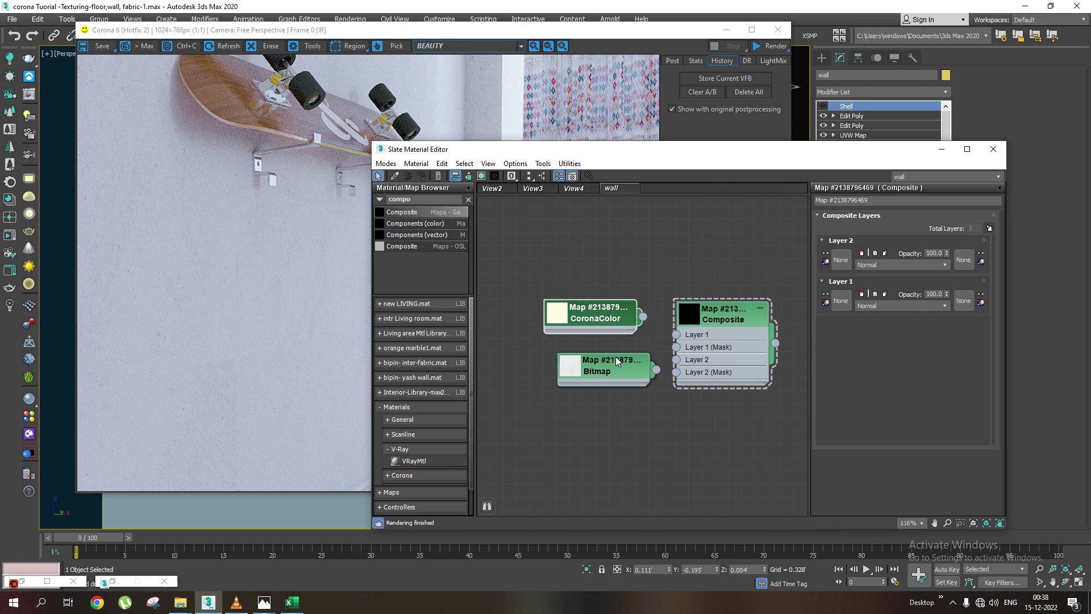
left_click_drag(615, 362, 603, 362)
left_click(622, 322)
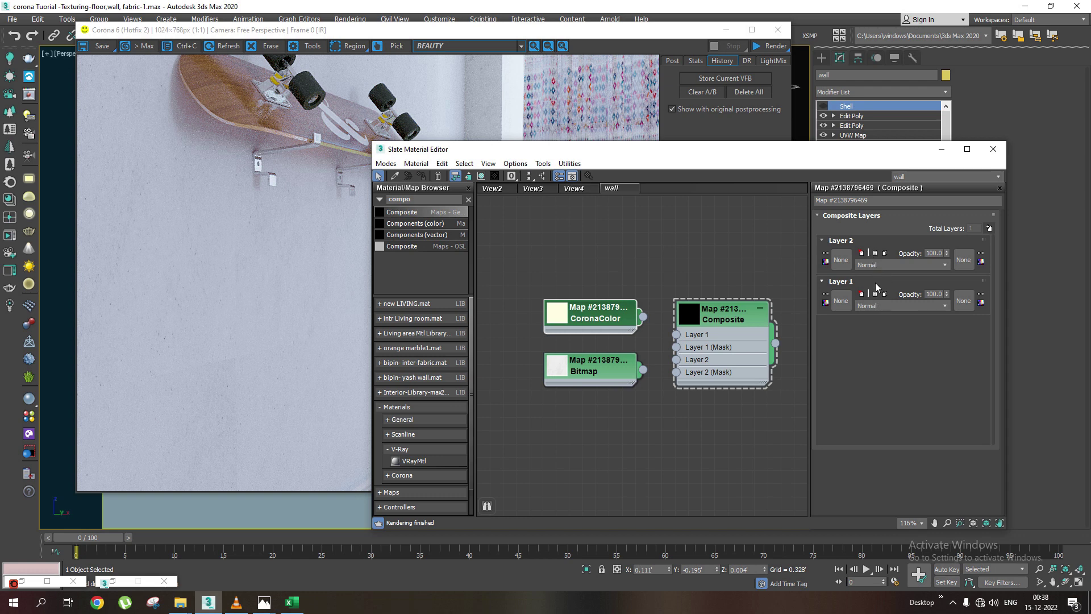
scroll(631, 322, "up", 1)
left_click_drag(634, 314, 611, 423)
left_click_drag(591, 375, 591, 359)
left_click_drag(628, 424, 629, 408)
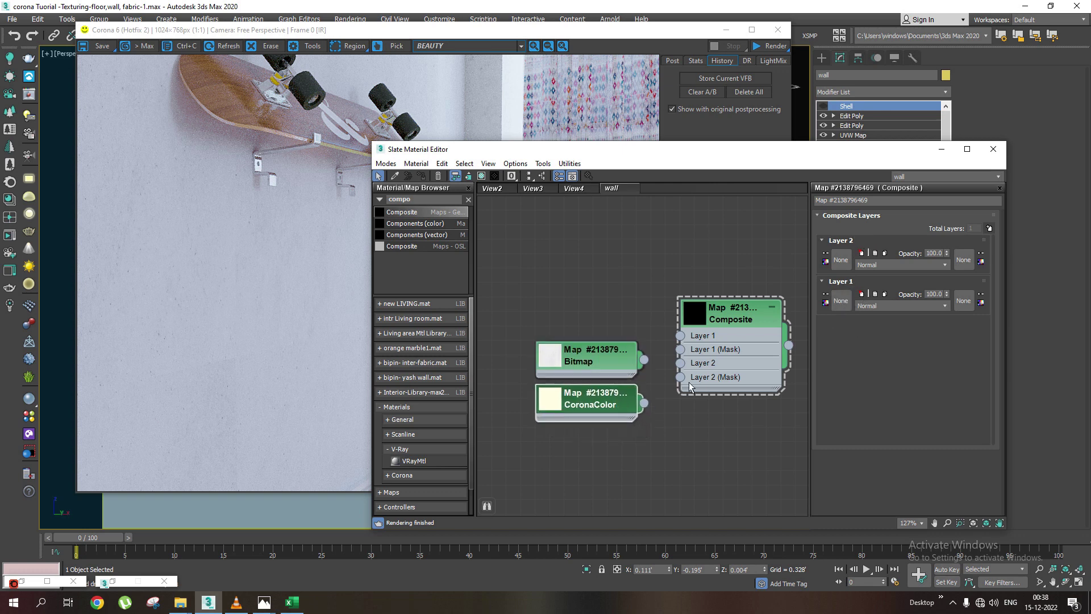
left_click_drag(604, 363, 590, 335)
mouse_move(605, 392)
left_mouse_down()
mouse_move(605, 378)
mouse_move(681, 364)
left_mouse_up()
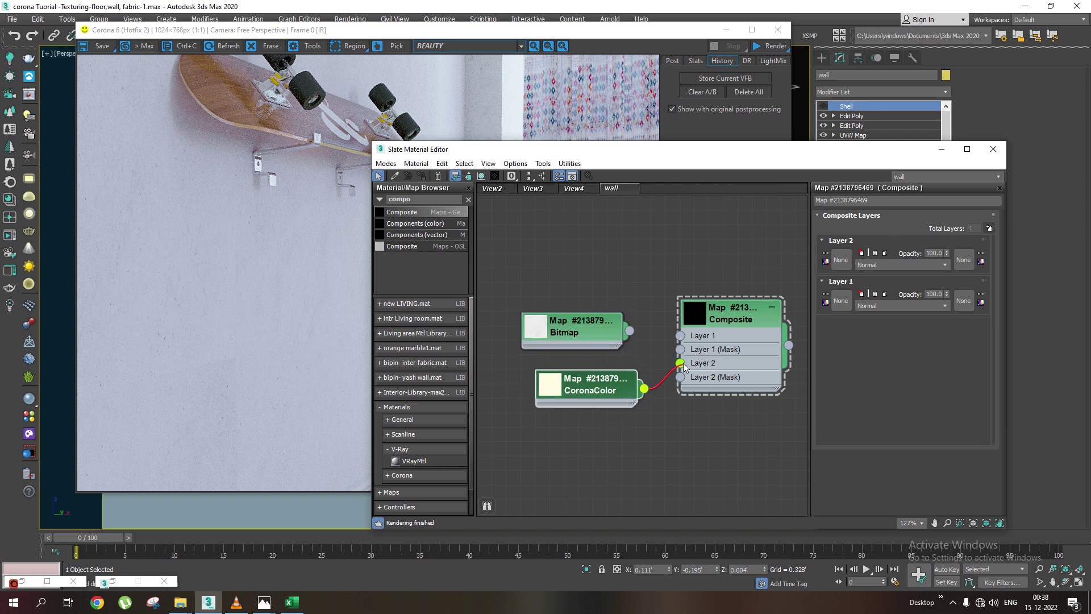
Collapse the bitmap preview and wire the concrete bitmap into Composite Layer 1
double_click(540, 328)
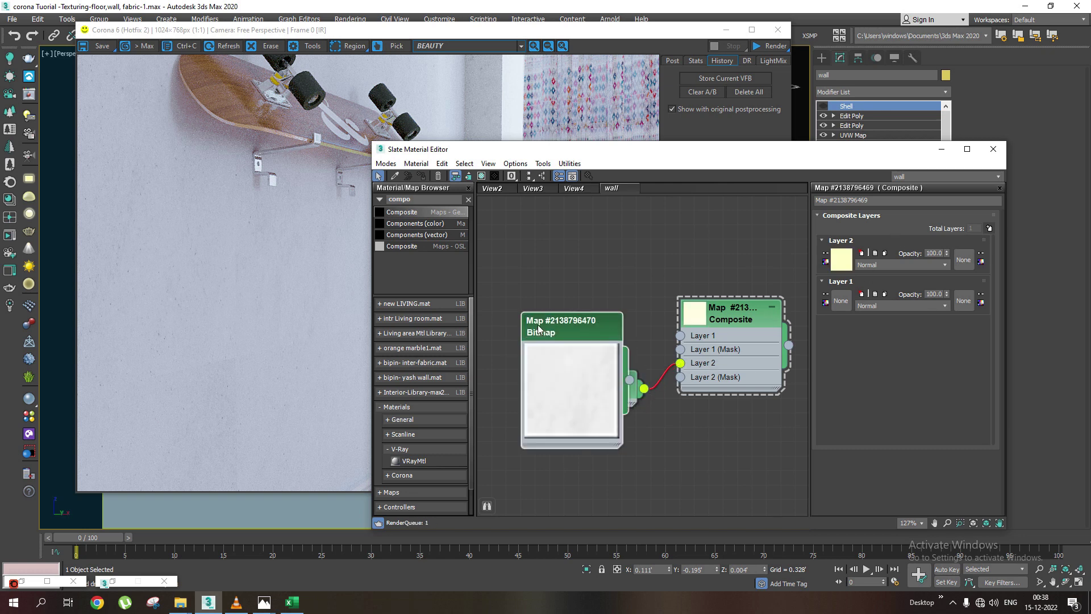
scroll(572, 395, "up", 3)
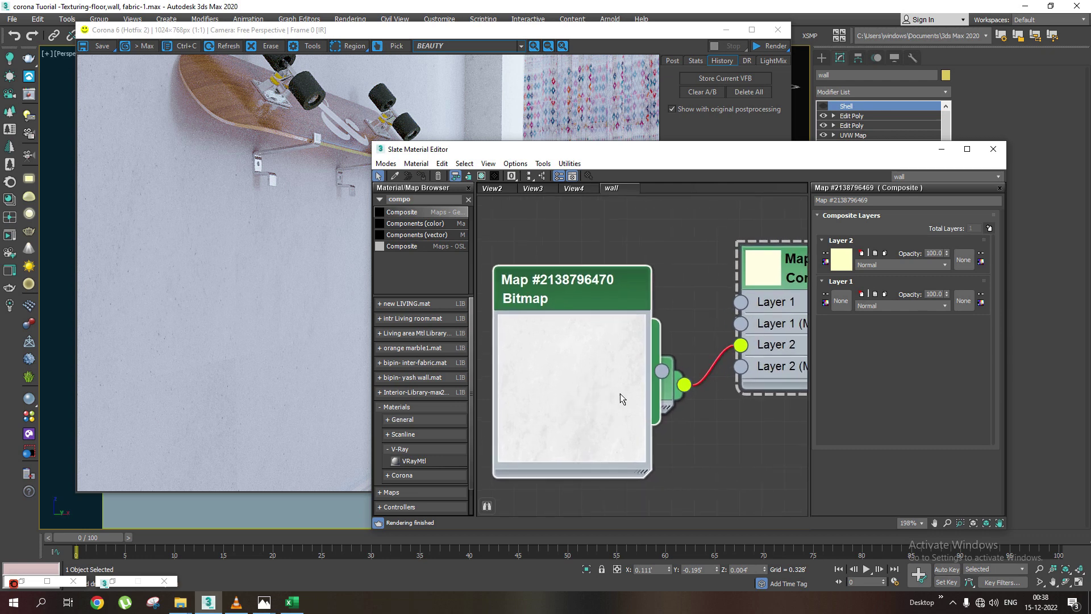
double_click(605, 359)
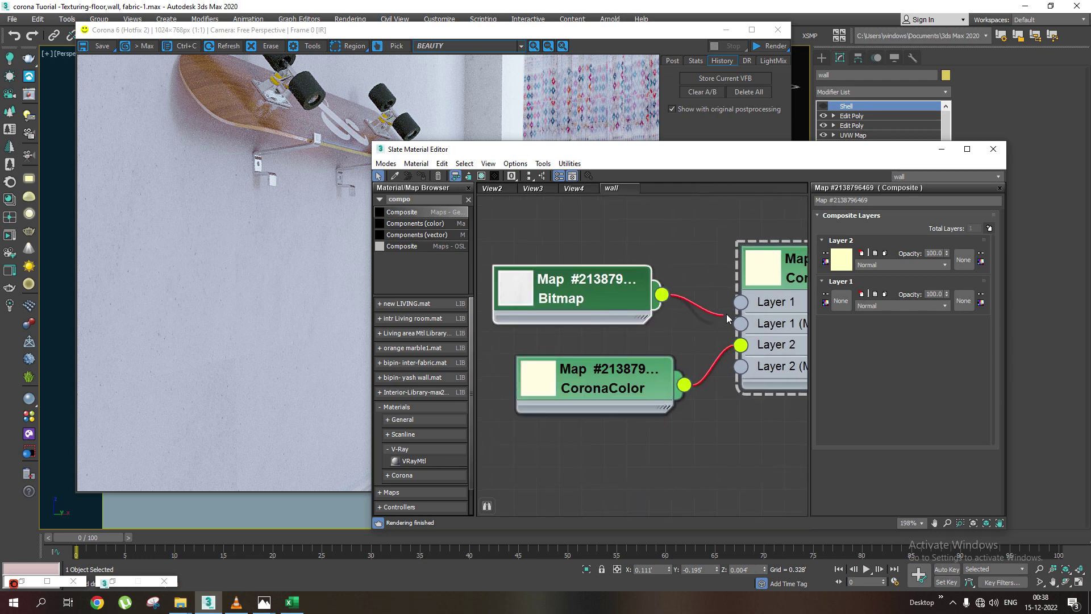
left_click_drag(722, 318, 741, 302)
scroll(682, 341, "down", 2)
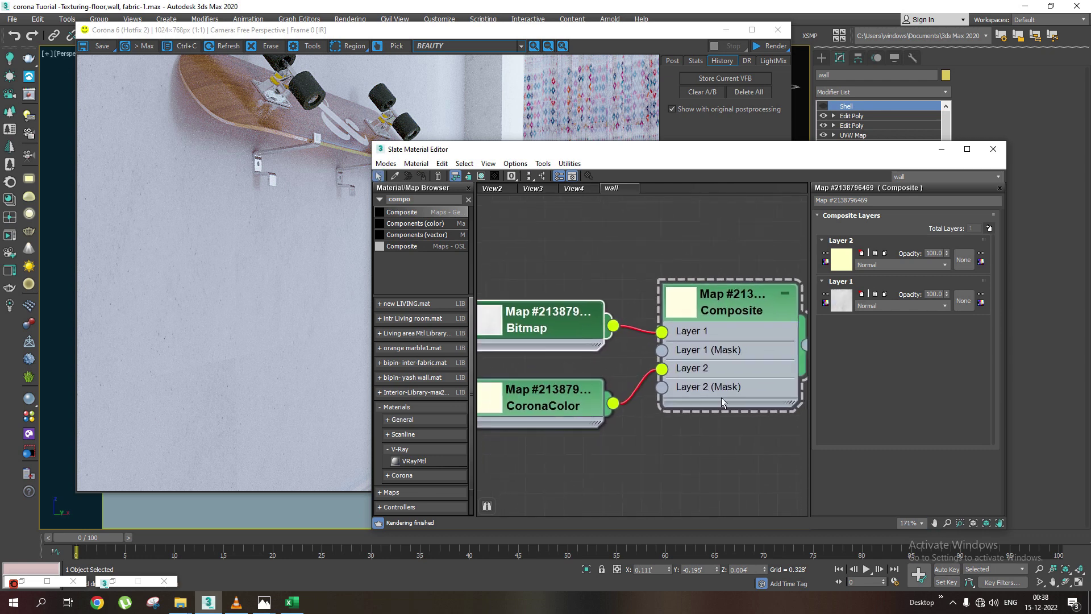
middle_click_drag(708, 390, 664, 387)
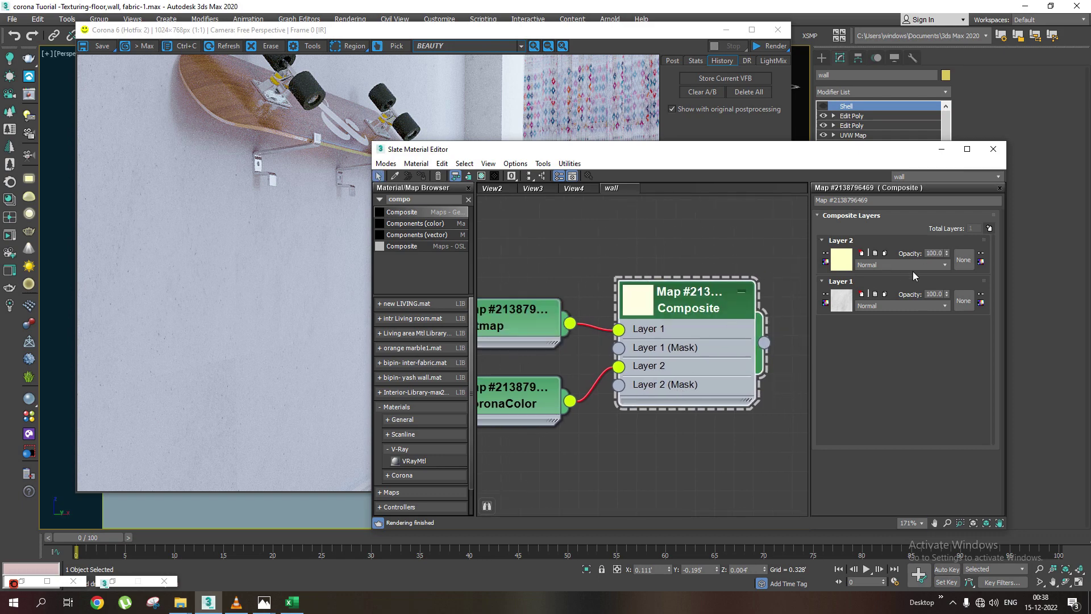
Open an enlarged Composite map preview window in the upper left
middle_click_drag(677, 300, 735, 291)
right_click(735, 291)
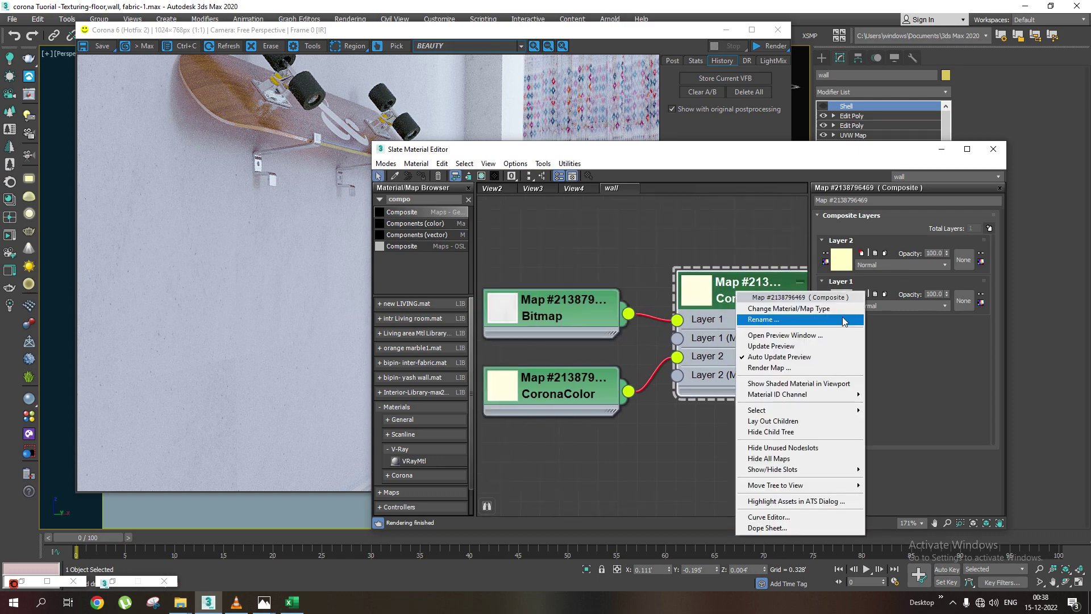
left_click(798, 335)
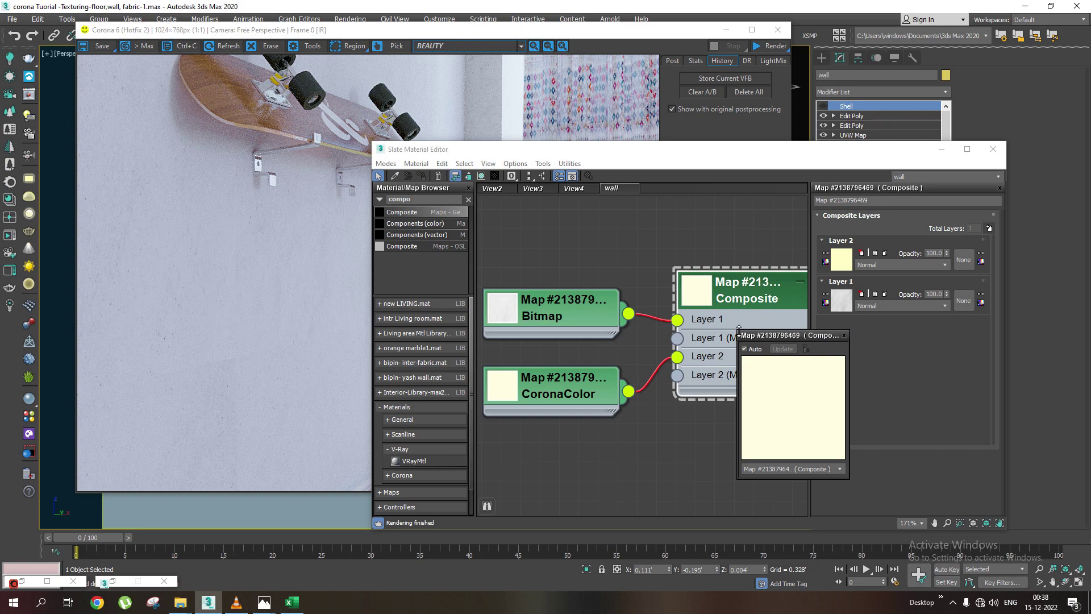
left_click_drag(739, 331, 531, 187)
left_click_drag(751, 196, 387, 110)
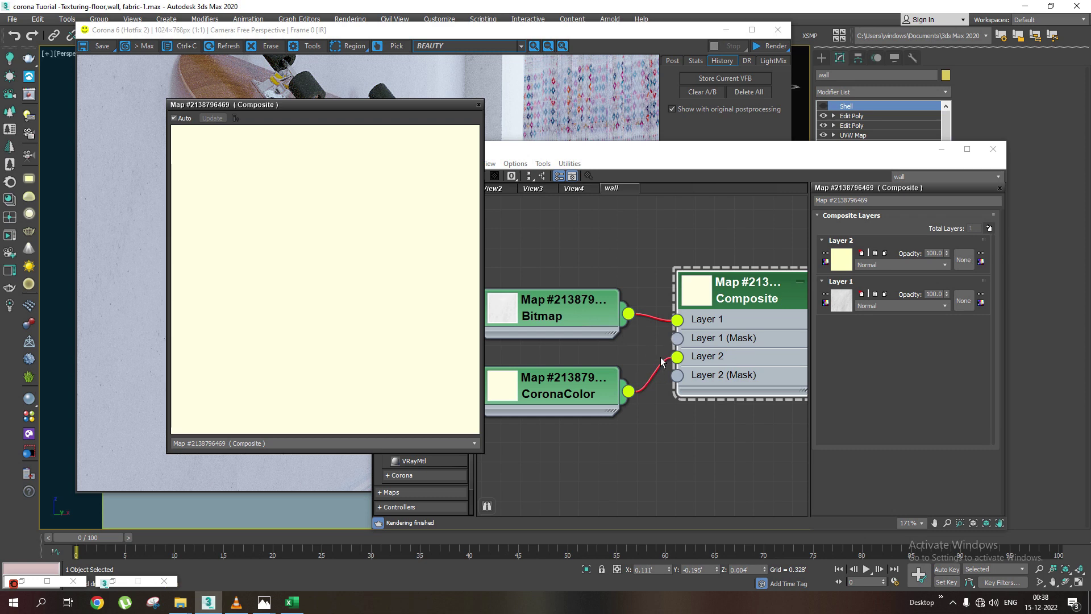
Set the Composite's Layer 2 blend mode to Linear Burn
left_click(928, 266)
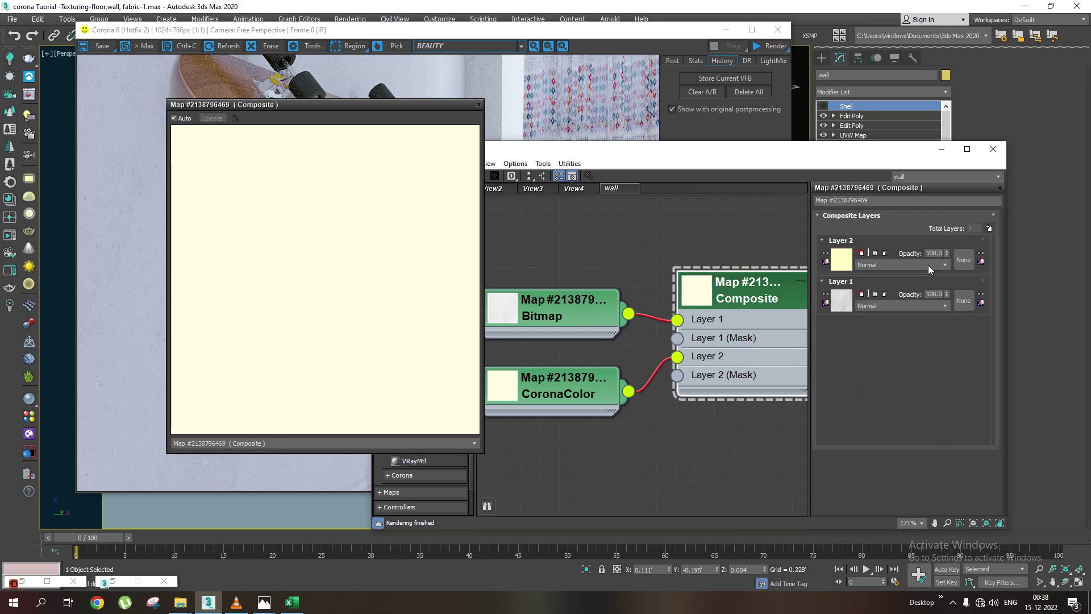
scroll(929, 265, "down", 1)
scroll(929, 265, "down", 1)
scroll(928, 264, "down", 1)
scroll(928, 265, "down", 1)
scroll(929, 265, "down", 1)
scroll(929, 264, "down", 1)
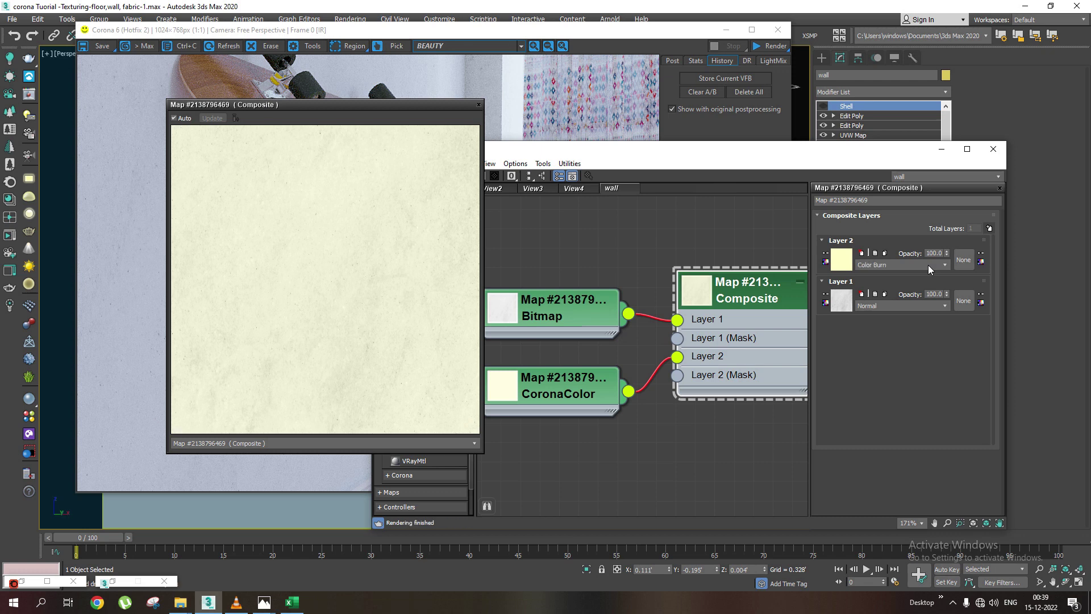
scroll(928, 265, "down", 1)
left_click(929, 265)
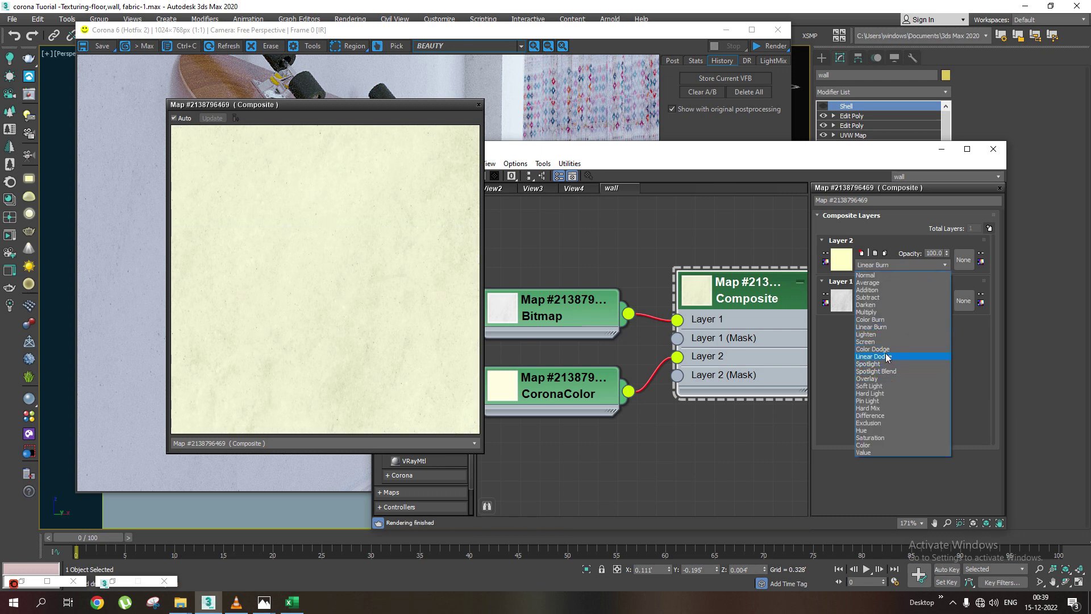
left_click(887, 327)
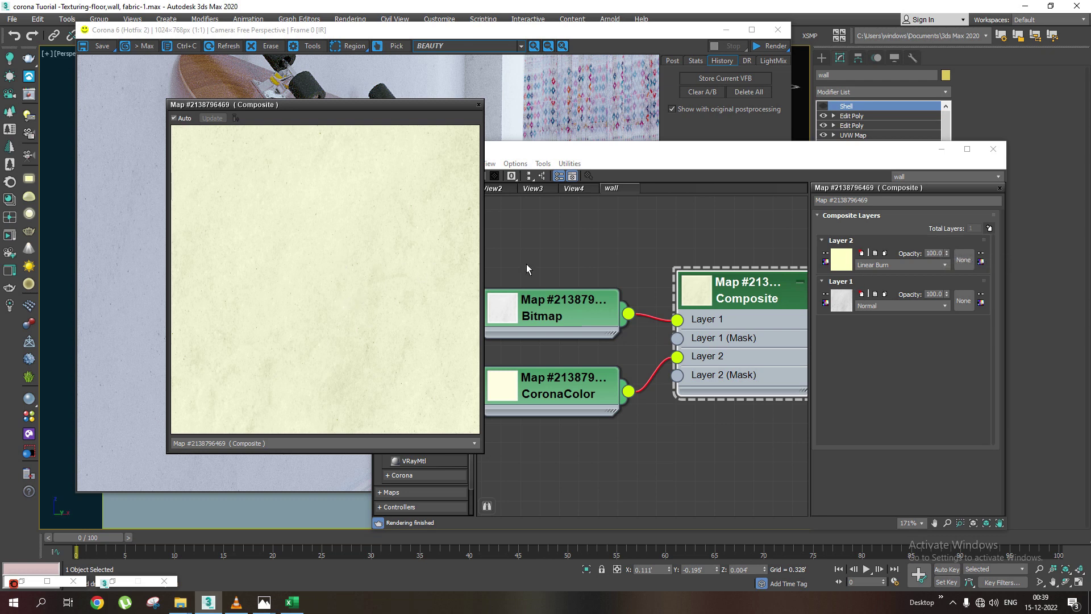
Try Layer 2 opacity values 50, 20 and 0, settling on 20
double_click(935, 253)
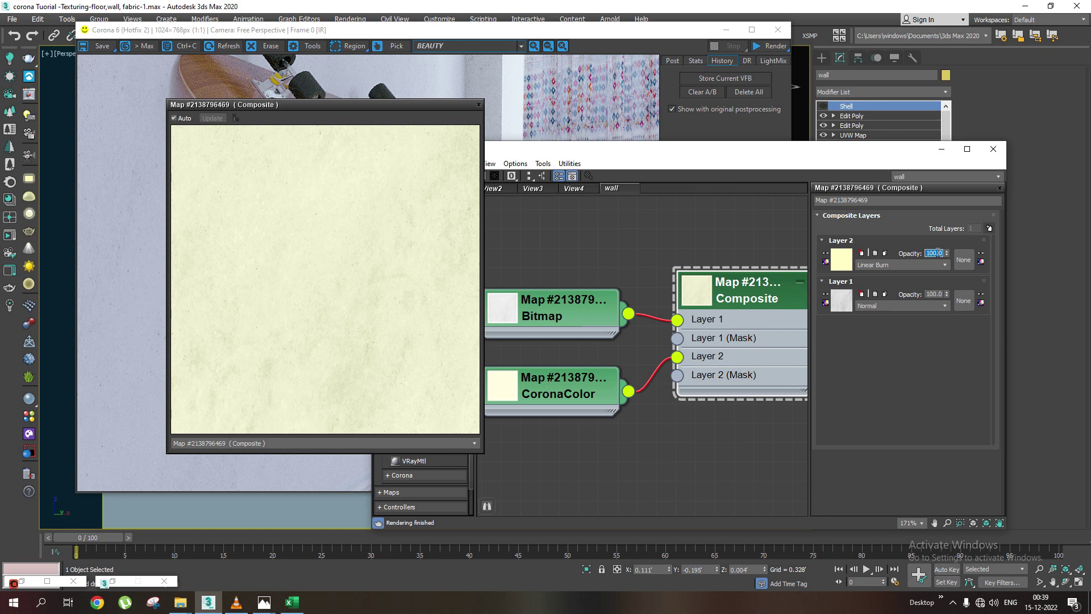
type("50")
key("Return")
type("20")
key("Return")
type("0")
key("Return")
type("20")
key("Return")
Close the Composite preview and delete the Bitmap on CoronaAO's Unoccluded color
left_click(478, 105)
middle_click_drag(687, 239, 655, 261)
scroll(728, 291, "down", 1)
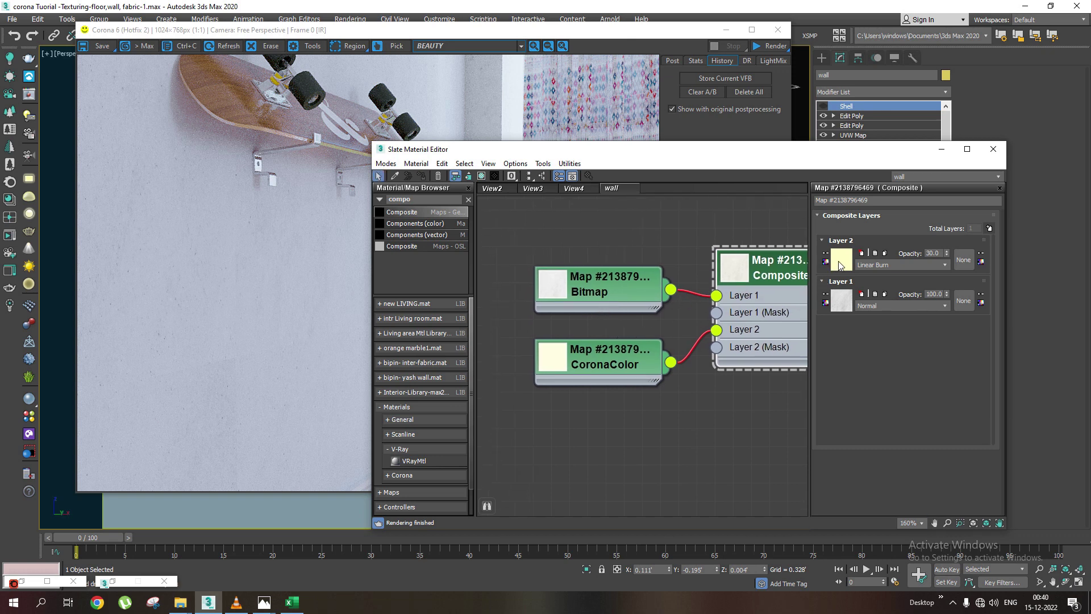
middle_click_drag(801, 290, 697, 312)
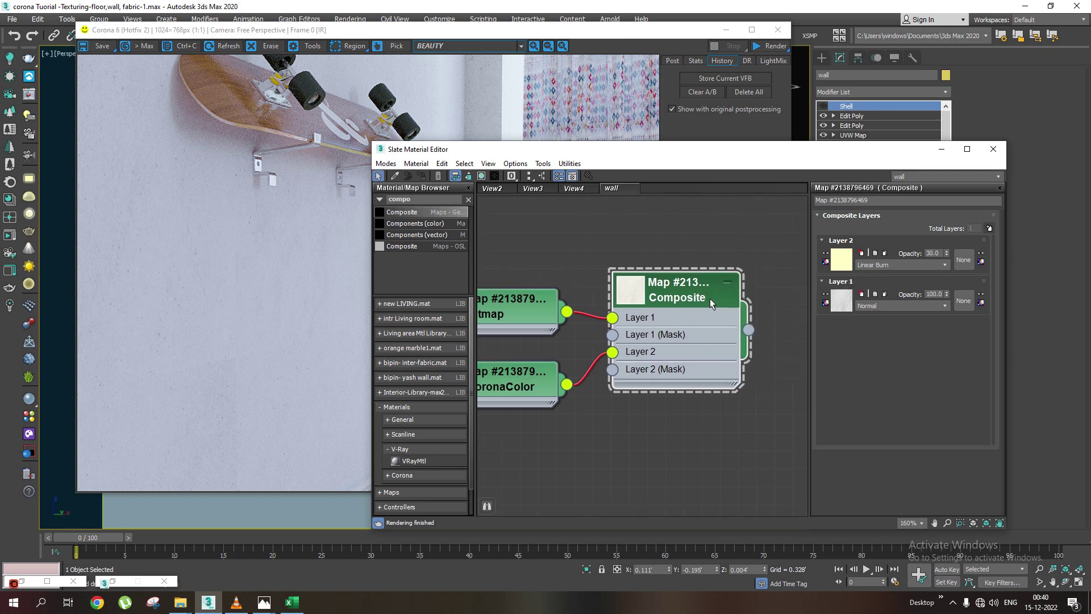
scroll(803, 298, "down", 2)
middle_click_drag(803, 298, 543, 326)
scroll(544, 325, "down", 2)
left_click_drag(564, 330, 647, 282)
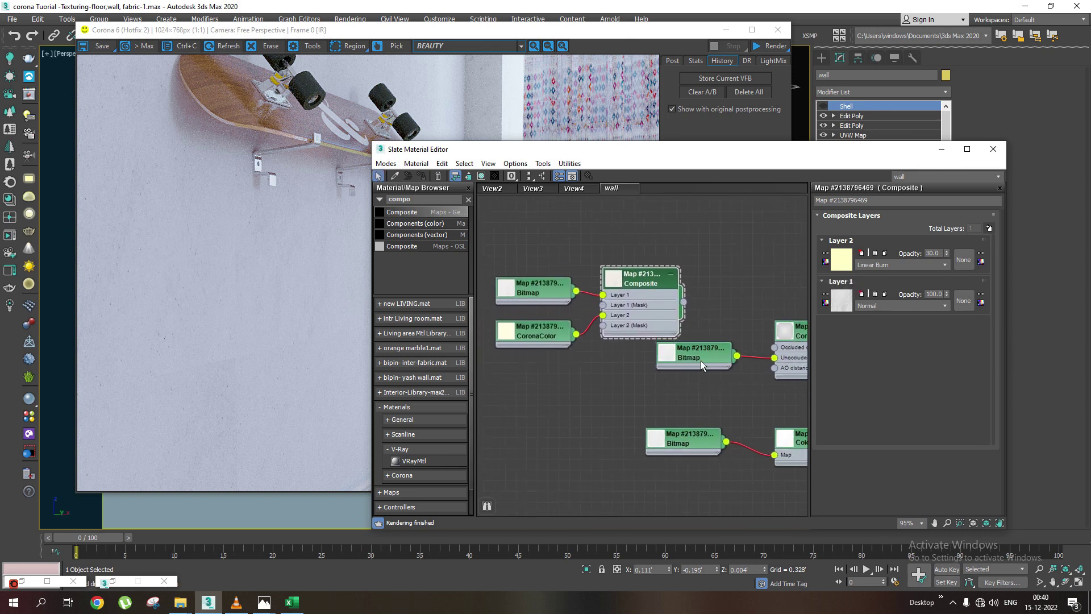
scroll(698, 360, "up", 1)
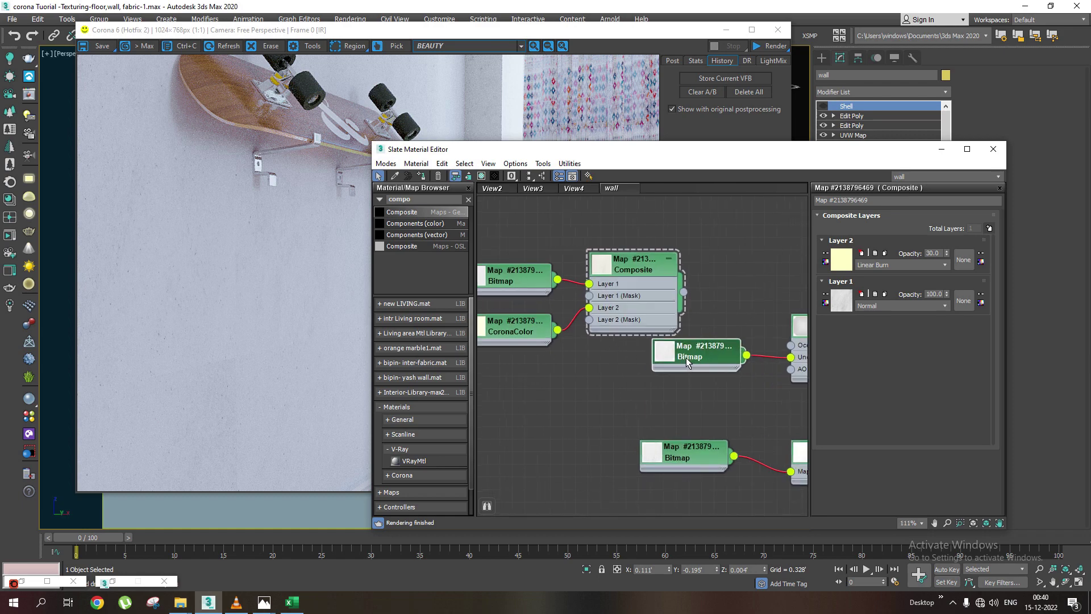
left_click(697, 360)
key("Delete")
Wire the Composite output into CoronaAO's Unoccluded color and recentre the wall material
mouse_move(649, 280)
middle_mouse_down()
mouse_move(684, 344)
mouse_move(729, 366)
mouse_move(560, 384)
middle_mouse_up()
scroll(684, 343, "up", 1)
scroll(687, 362, "up", 1)
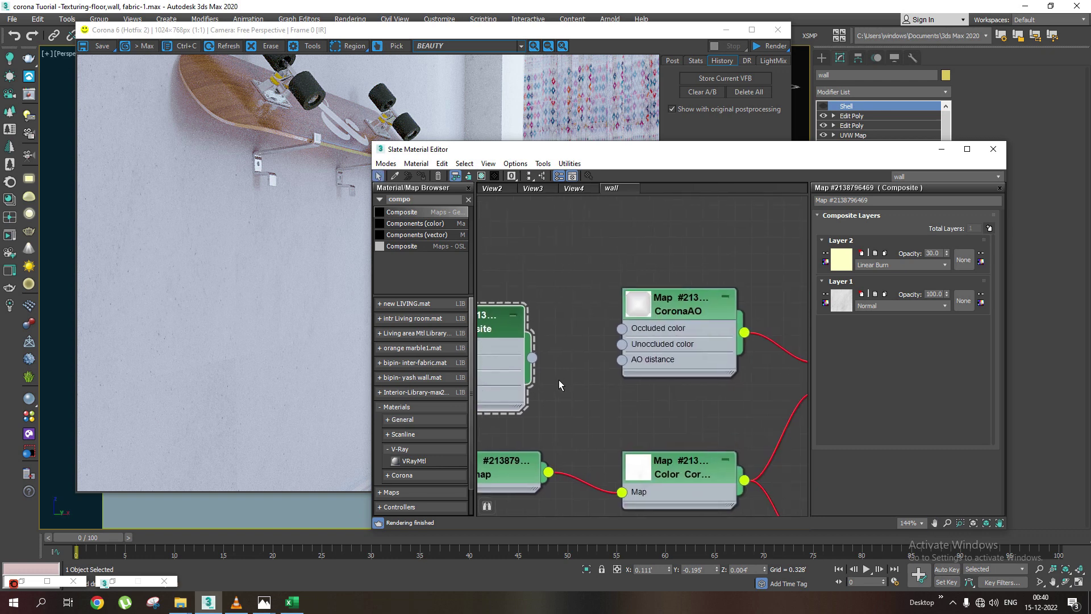
left_click_drag(534, 359, 621, 344)
scroll(581, 368, "down", 1)
scroll(582, 368, "down", 1)
middle_click_drag(562, 370, 636, 340)
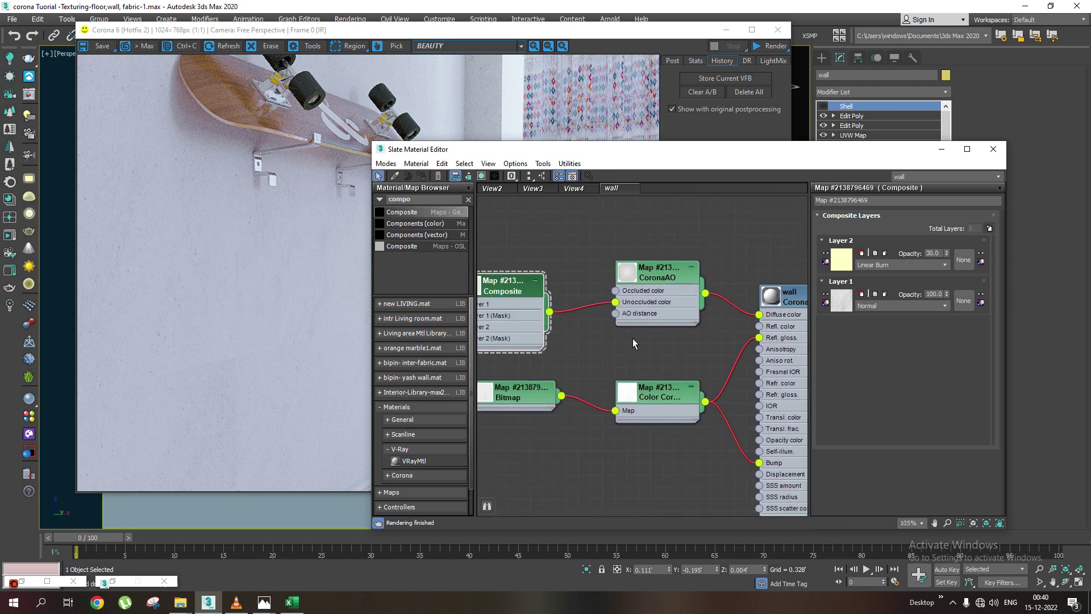
mouse_move(600, 439)
middle_mouse_down()
mouse_move(669, 408)
mouse_move(637, 376)
middle_mouse_up()
left_click_drag(636, 376, 634, 384)
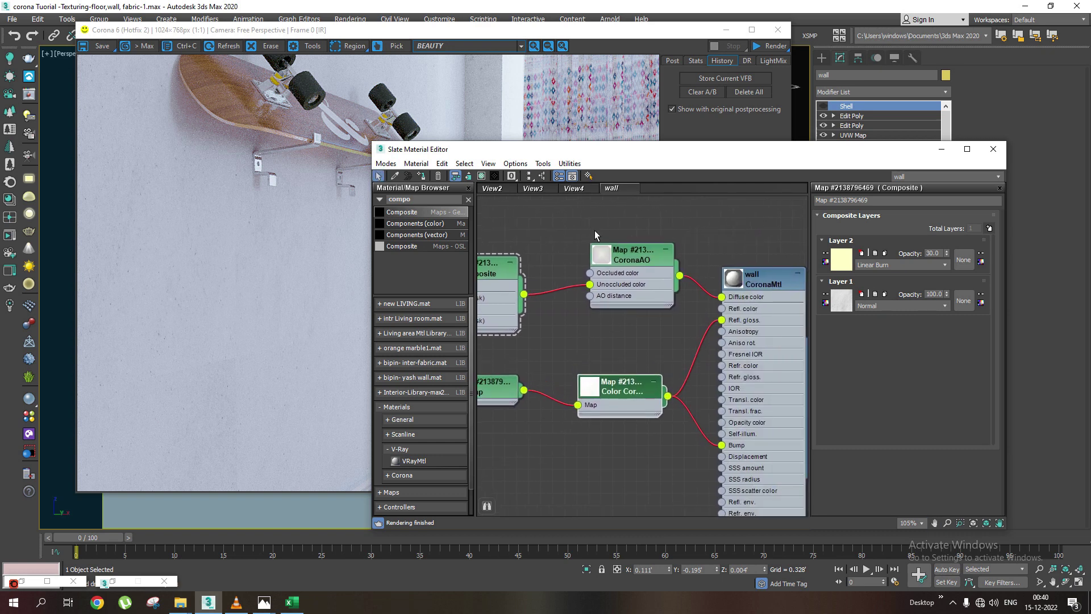
mouse_move(546, 149)
left_mouse_down()
mouse_move(551, 251)
mouse_move(527, 151)
left_mouse_up()
mouse_move(701, 260)
middle_mouse_down()
mouse_move(569, 285)
mouse_move(700, 289)
middle_mouse_up()
left_click_drag(720, 161, 800, 231)
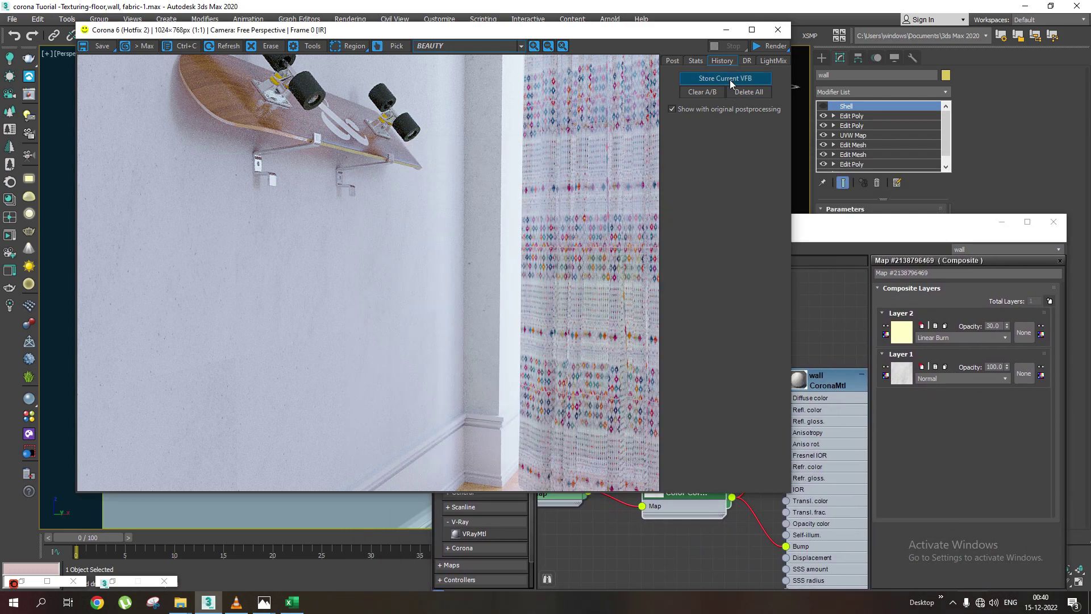
Store the current render, then region-render the lower wall area
left_click(730, 80)
mouse_move(821, 229)
left_mouse_down()
mouse_move(812, 208)
mouse_move(903, 211)
left_mouse_up()
left_click(350, 46)
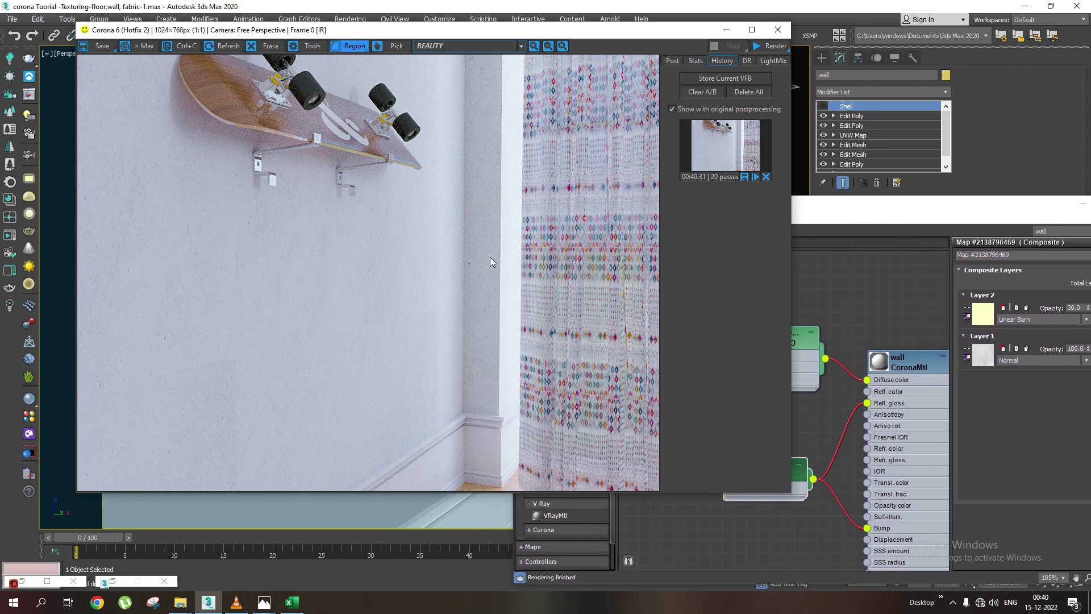
left_click_drag(549, 217, 142, 449)
left_click(771, 46)
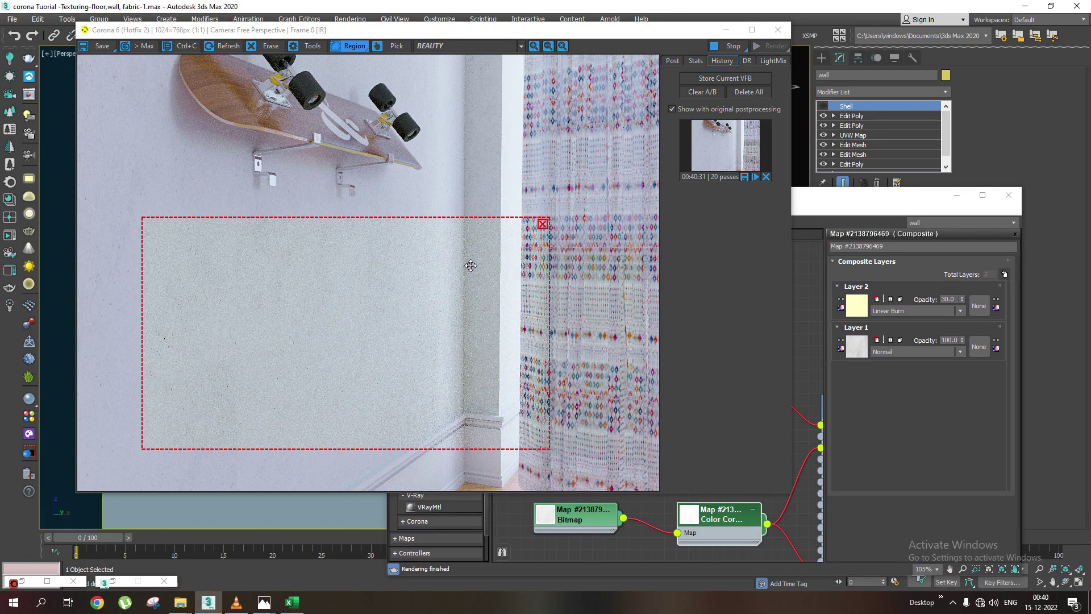
Zoom and pan the frame buffer to inspect the tinted wall concrete
scroll(469, 264, "up", 1)
mouse_move(432, 316)
middle_mouse_down()
mouse_move(504, 249)
mouse_move(321, 275)
middle_mouse_up()
middle_click_drag(243, 224, 247, 196)
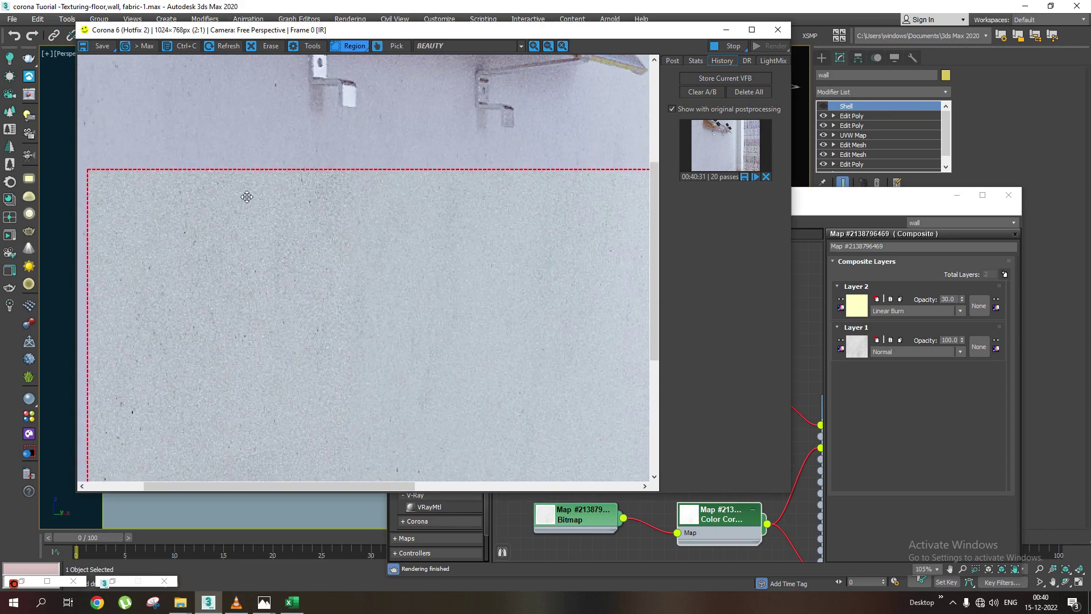
middle_click_drag(483, 275, 441, 271)
scroll(460, 289, "down", 1)
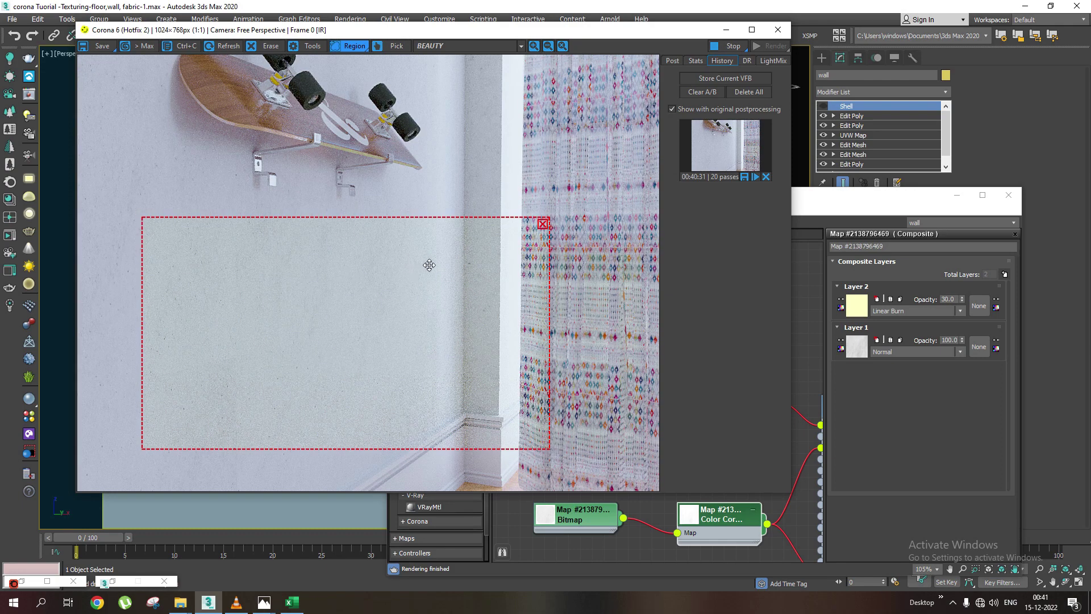
scroll(458, 264, "up", 1)
mouse_move(493, 254)
middle_mouse_down()
mouse_move(435, 232)
mouse_move(458, 224)
mouse_move(446, 293)
middle_mouse_up()
left_click(710, 380)
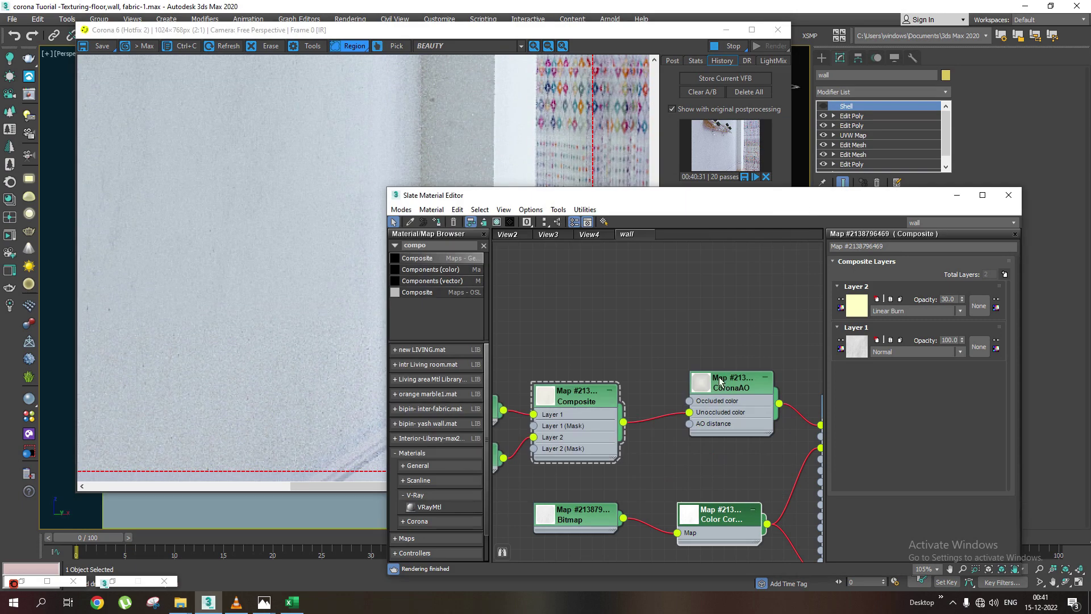
Rearrange the material editor and frame buffer to compare render and node network
middle_click_drag(710, 382, 682, 371)
left_click_drag(625, 205, 762, 223)
left_click(392, 228)
scroll(410, 284, "down", 2)
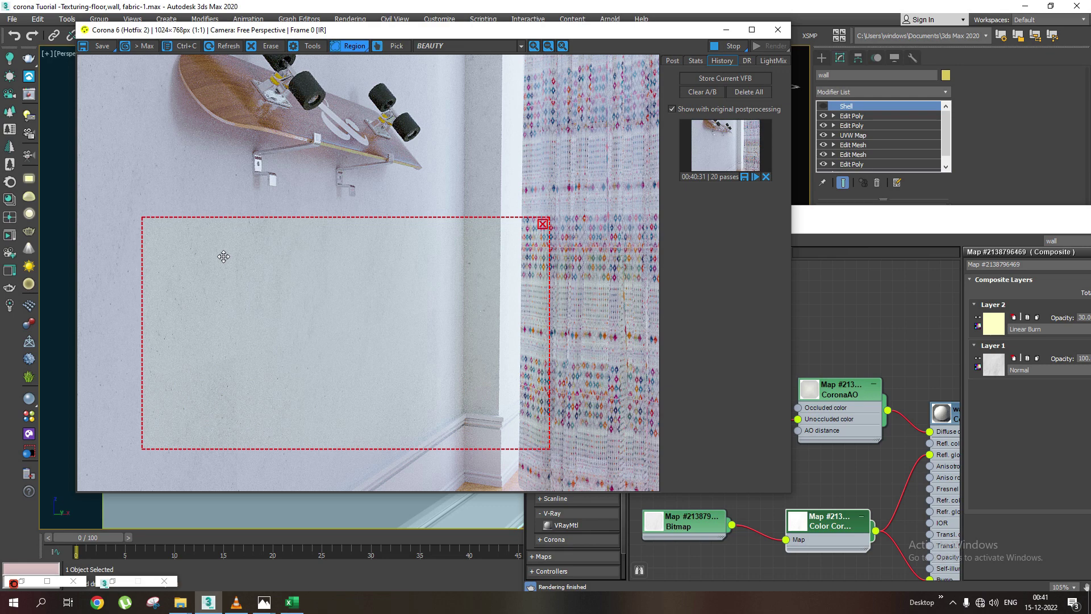
left_click(812, 216)
middle_click_drag(711, 326, 713, 398)
Check the cream CoronaColor (255, 255, 228) and Composite layers, then move the editor aside
scroll(713, 400, "up", 3)
double_click(704, 388)
mouse_move(873, 319)
middle_mouse_down()
mouse_move(728, 353)
mouse_move(788, 342)
mouse_move(741, 424)
middle_mouse_up()
double_click(787, 343)
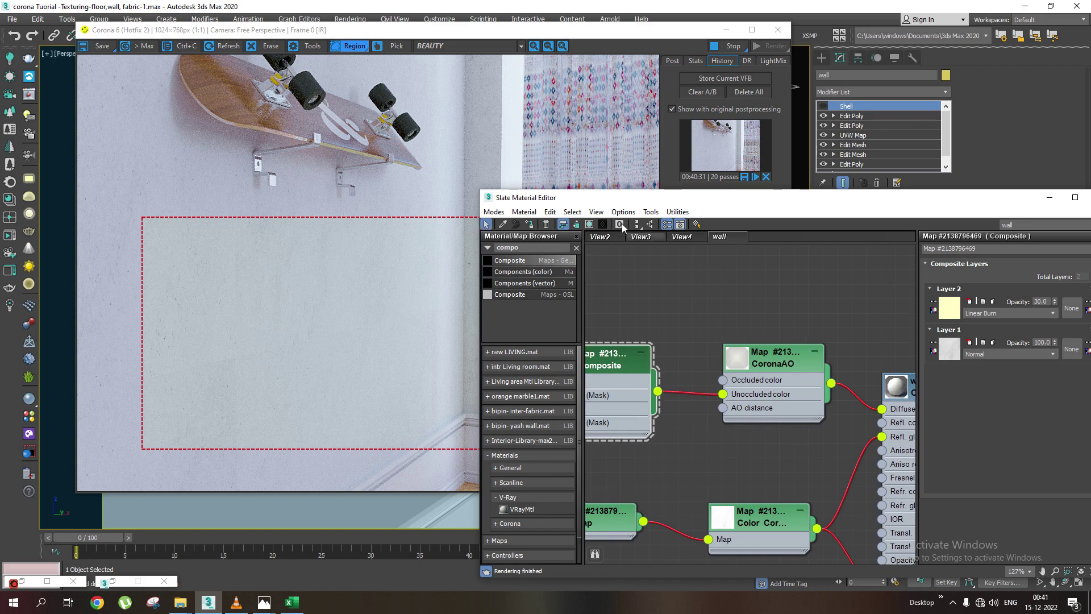
left_click_drag(622, 197, 805, 264)
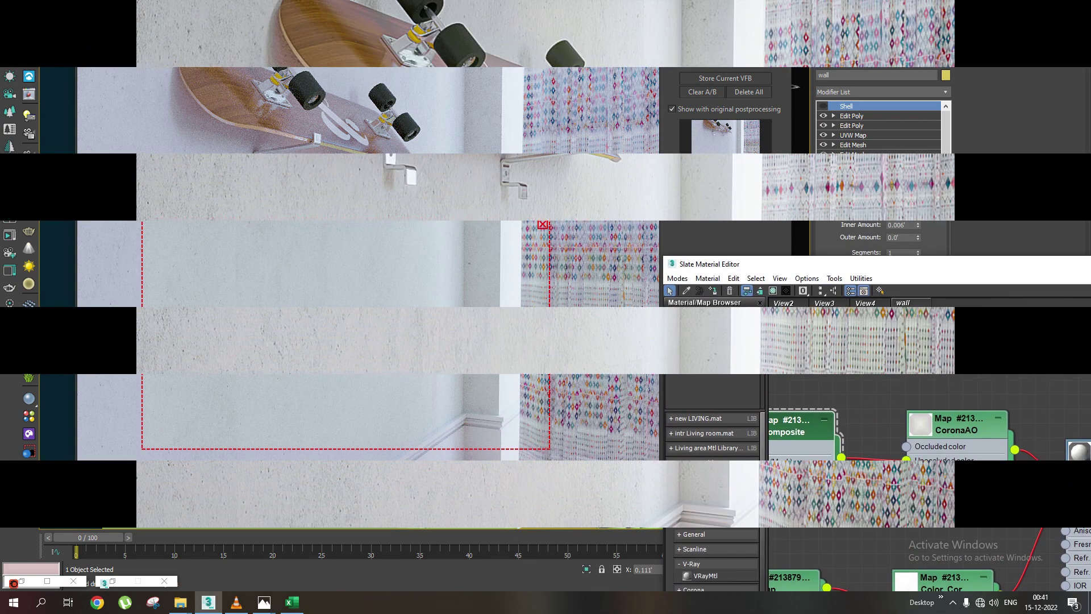